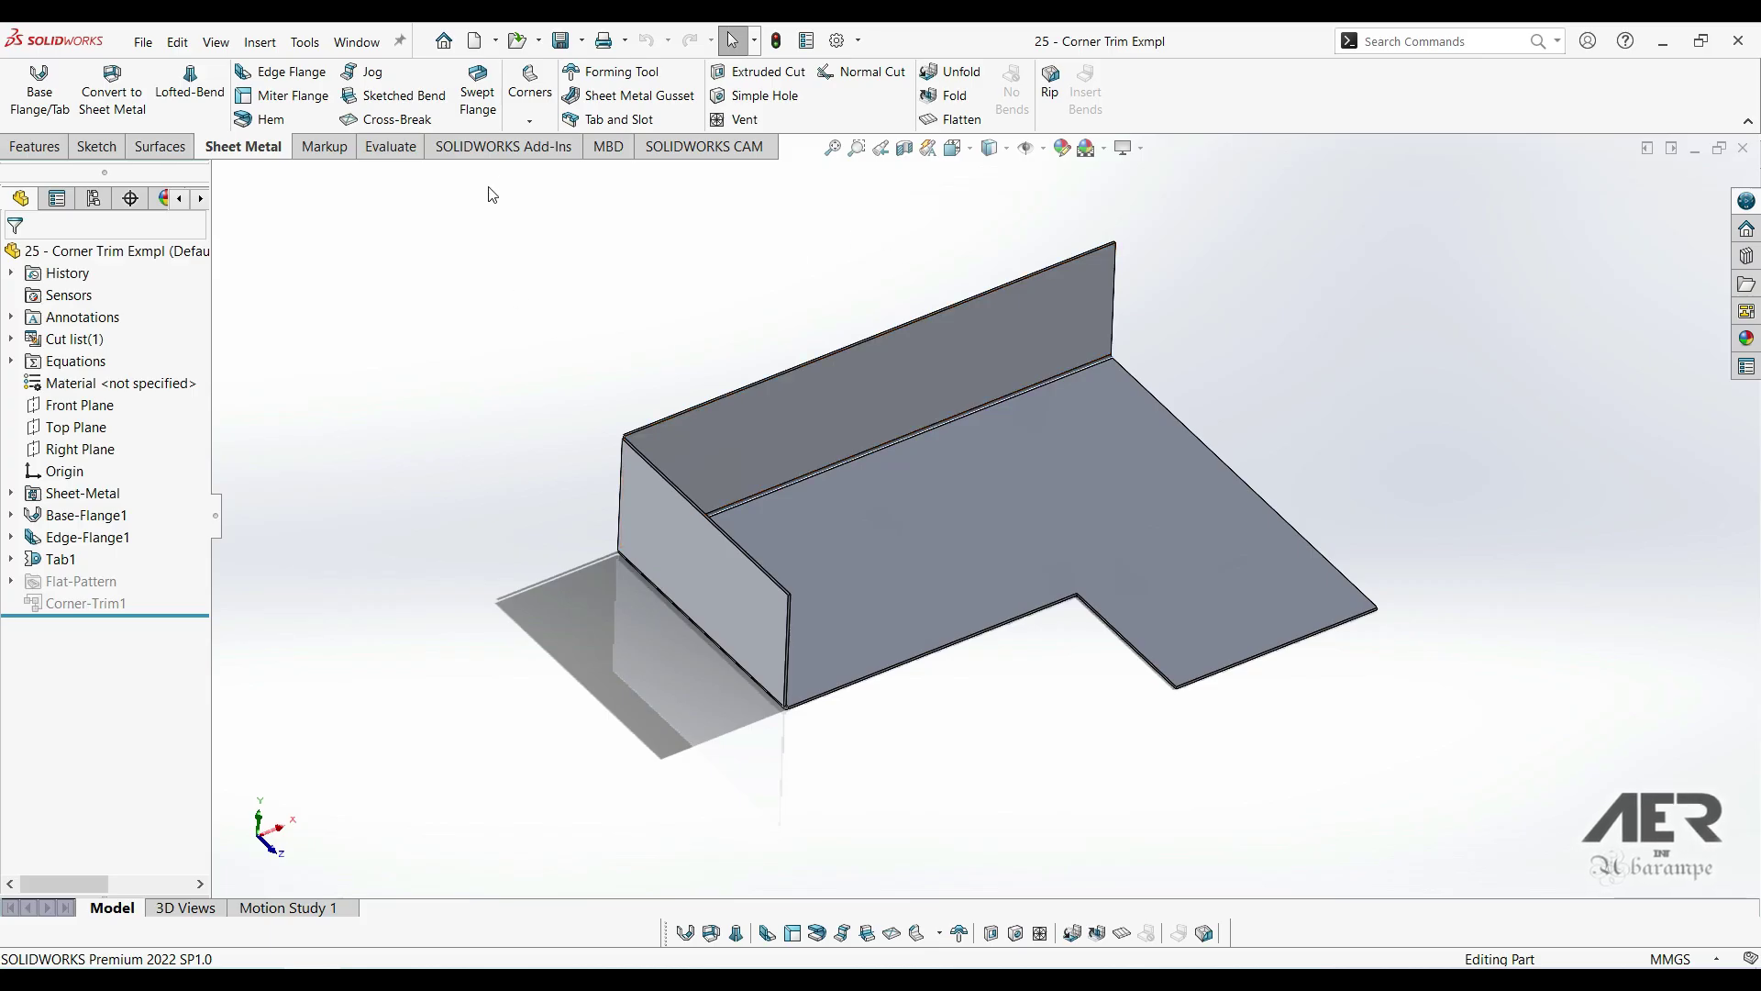
- Expand the Corners flyout on the Sheet Metal tab for the '25 - Corner Trim Exmpl' part
click(529, 114)
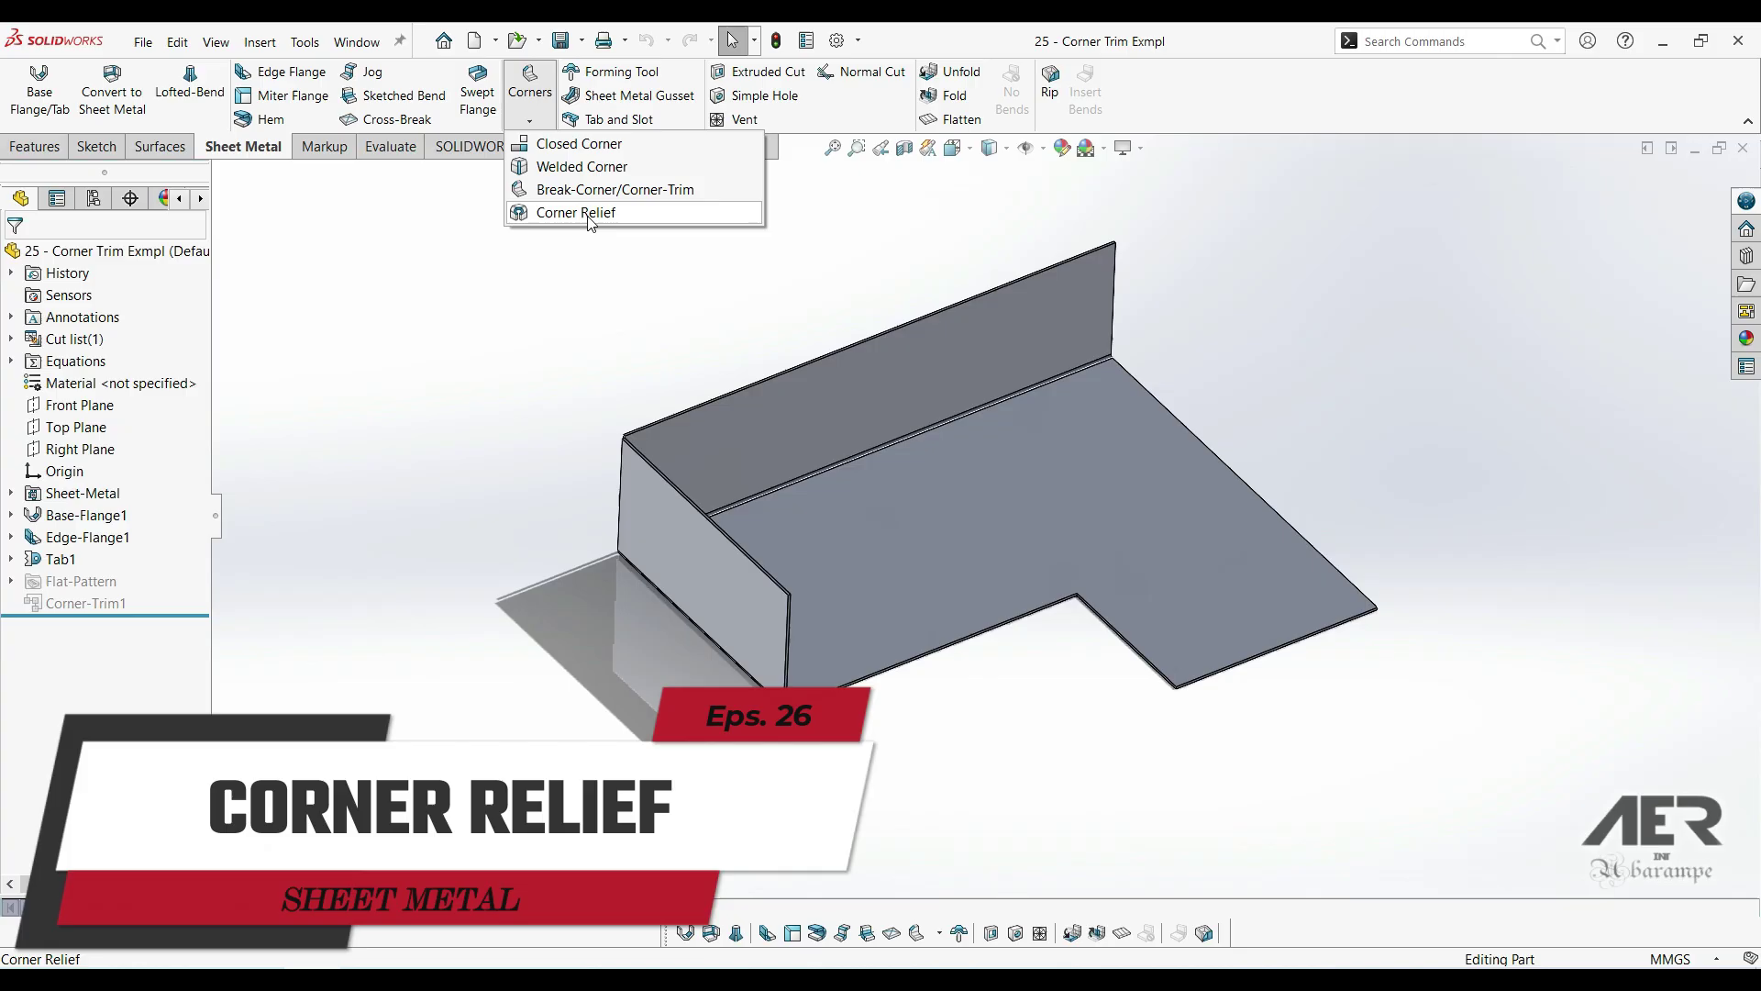
- Start a Corner Relief on Tab1 and collect all three-bend corners, finding none in the body
click(563, 212)
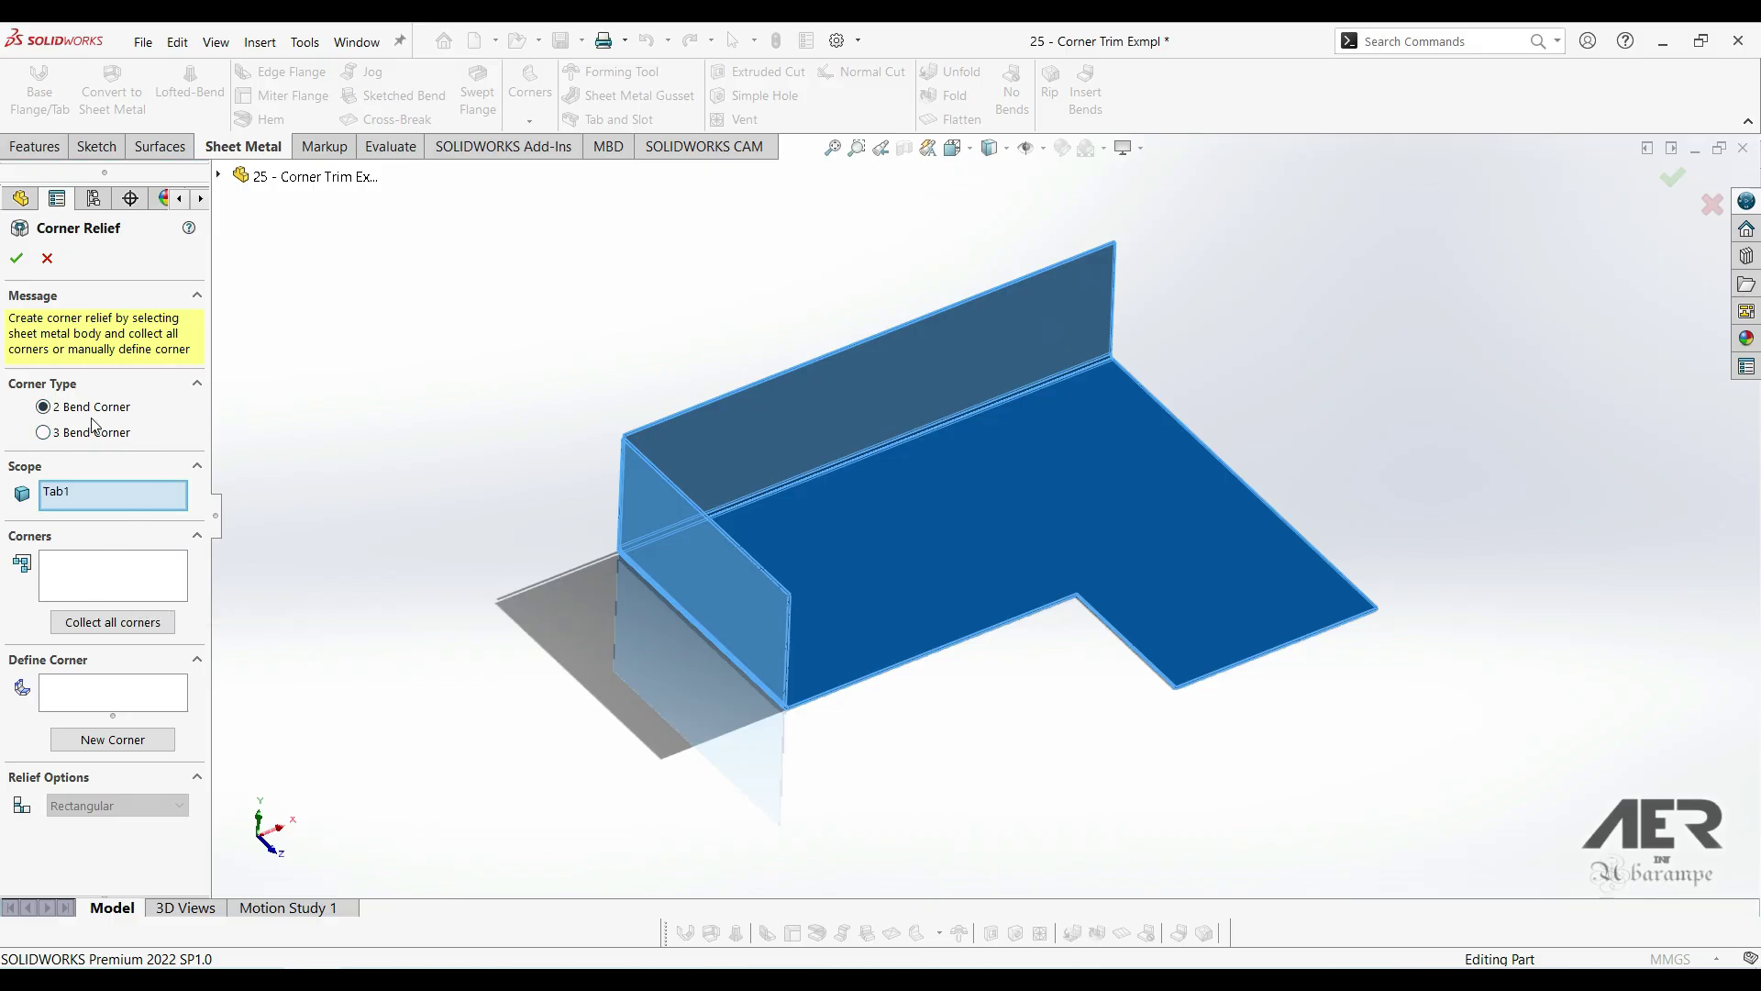
scroll(666, 471, down, 2)
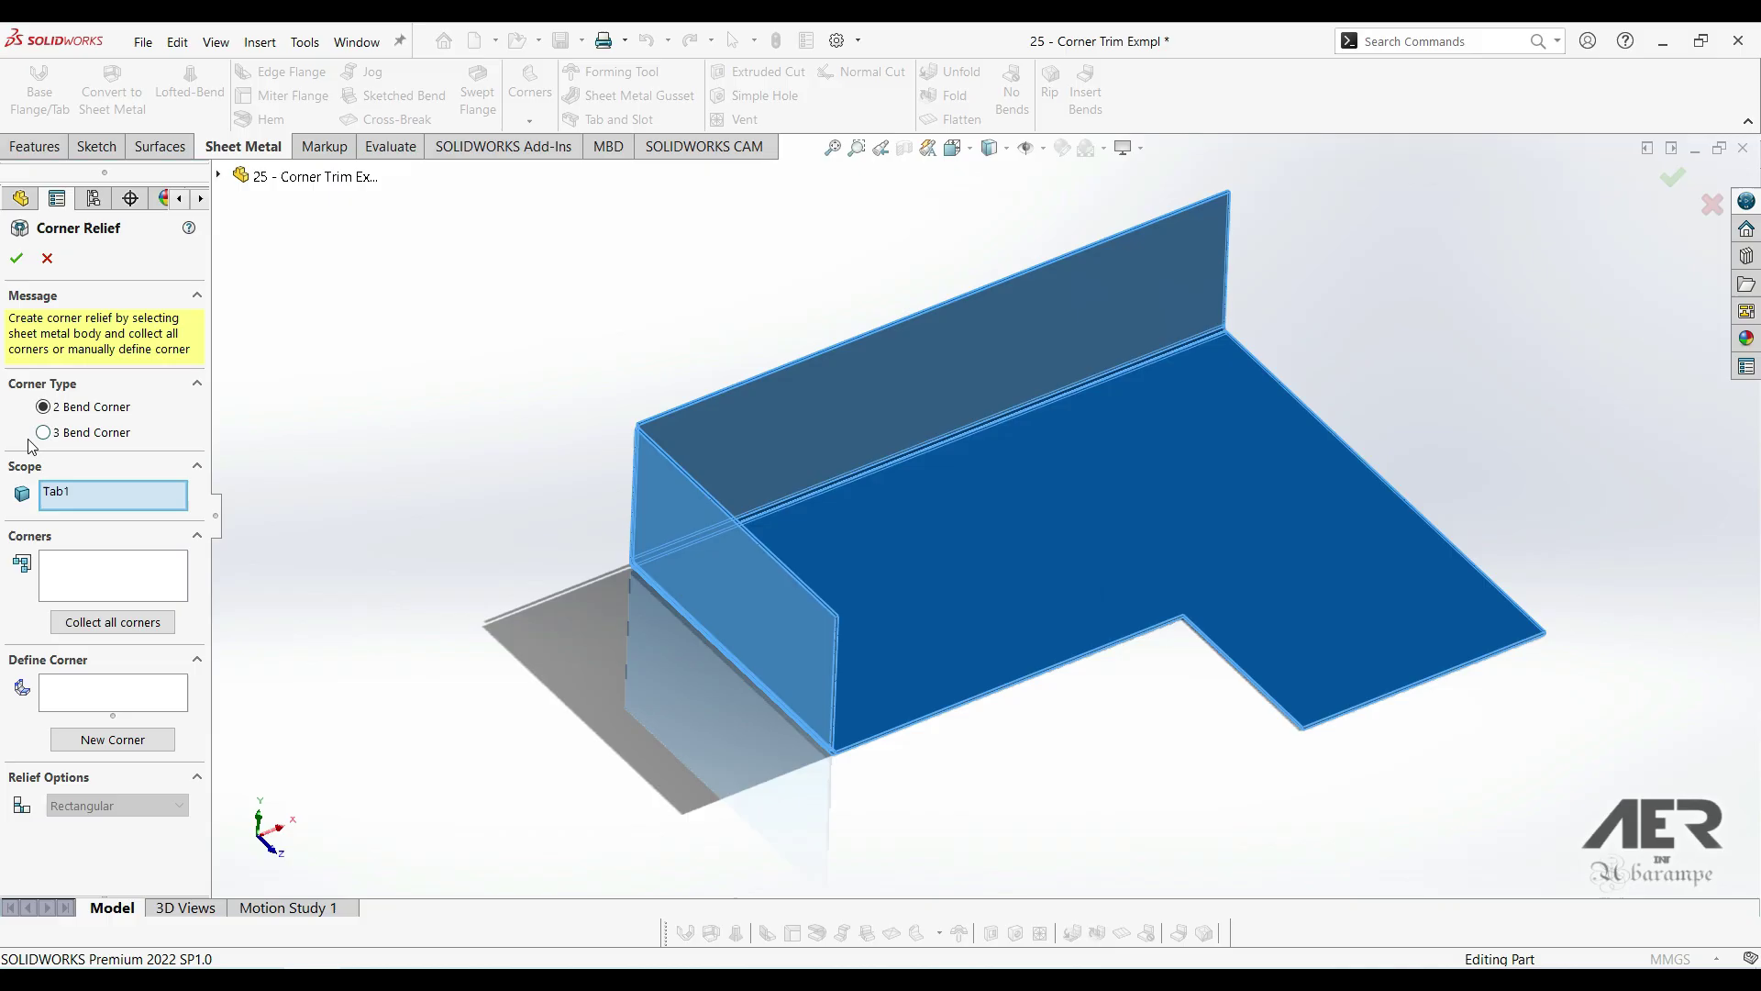
click(61, 435)
click(110, 628)
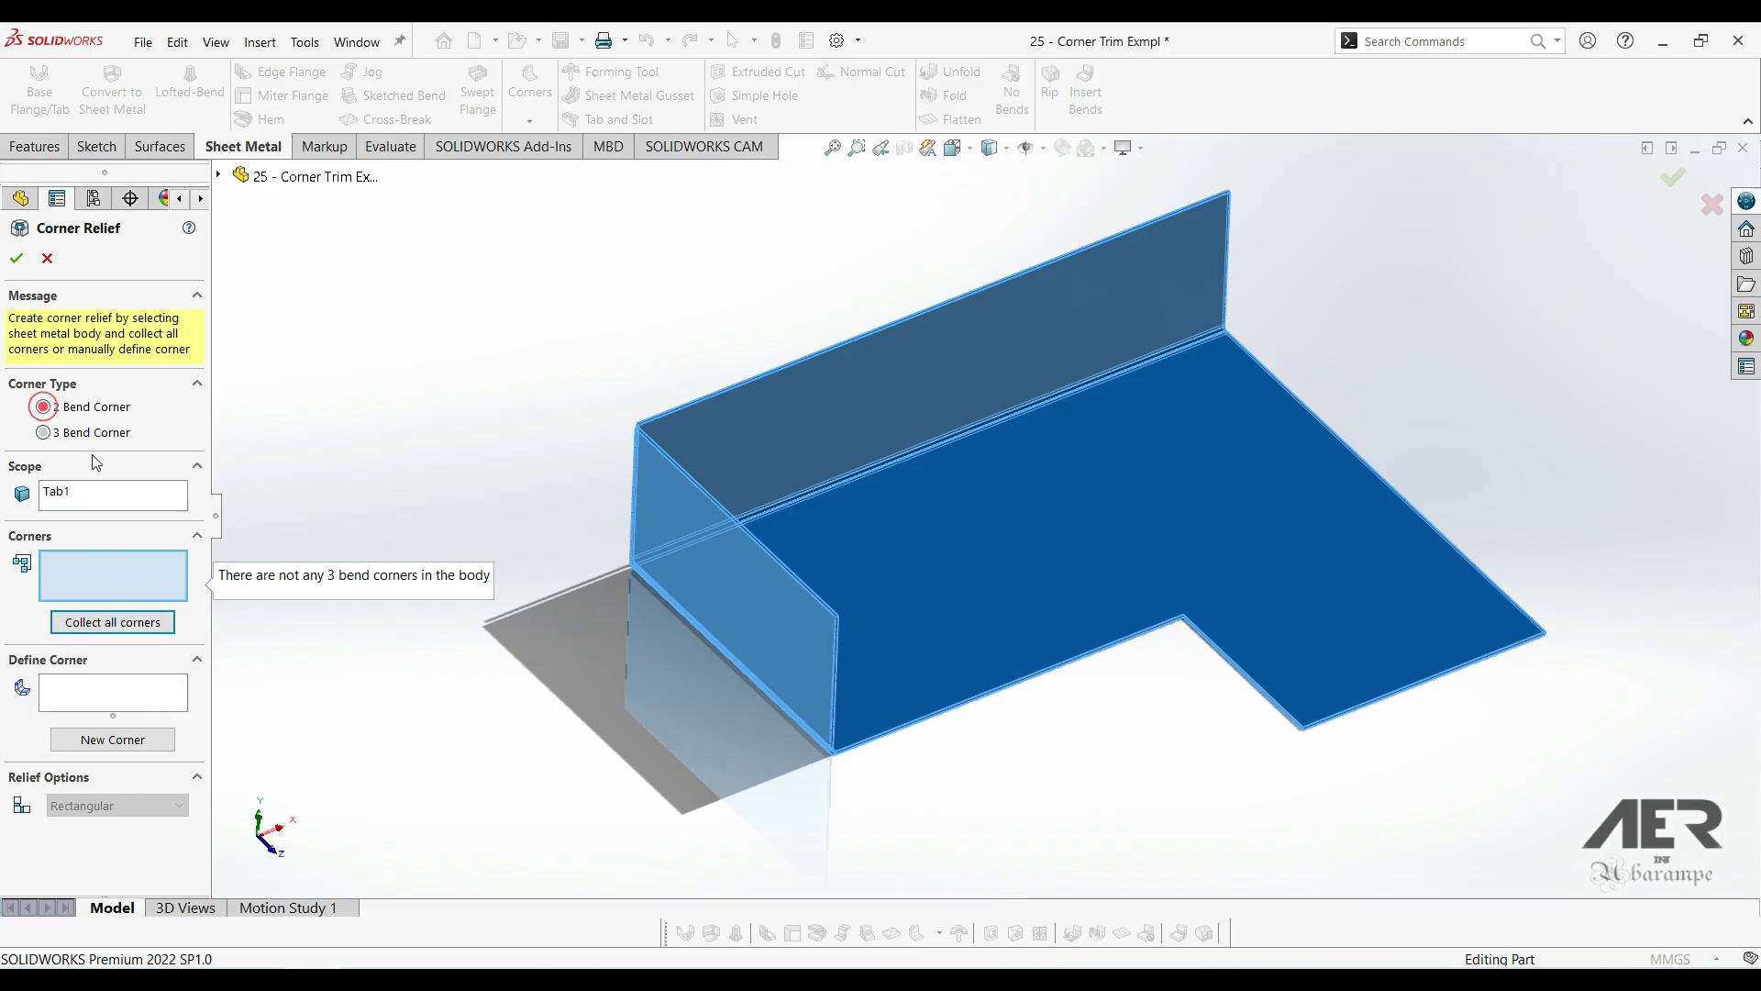
- Collect all two-bend corners as Corner1 and bring the tab corner into view
click(99, 623)
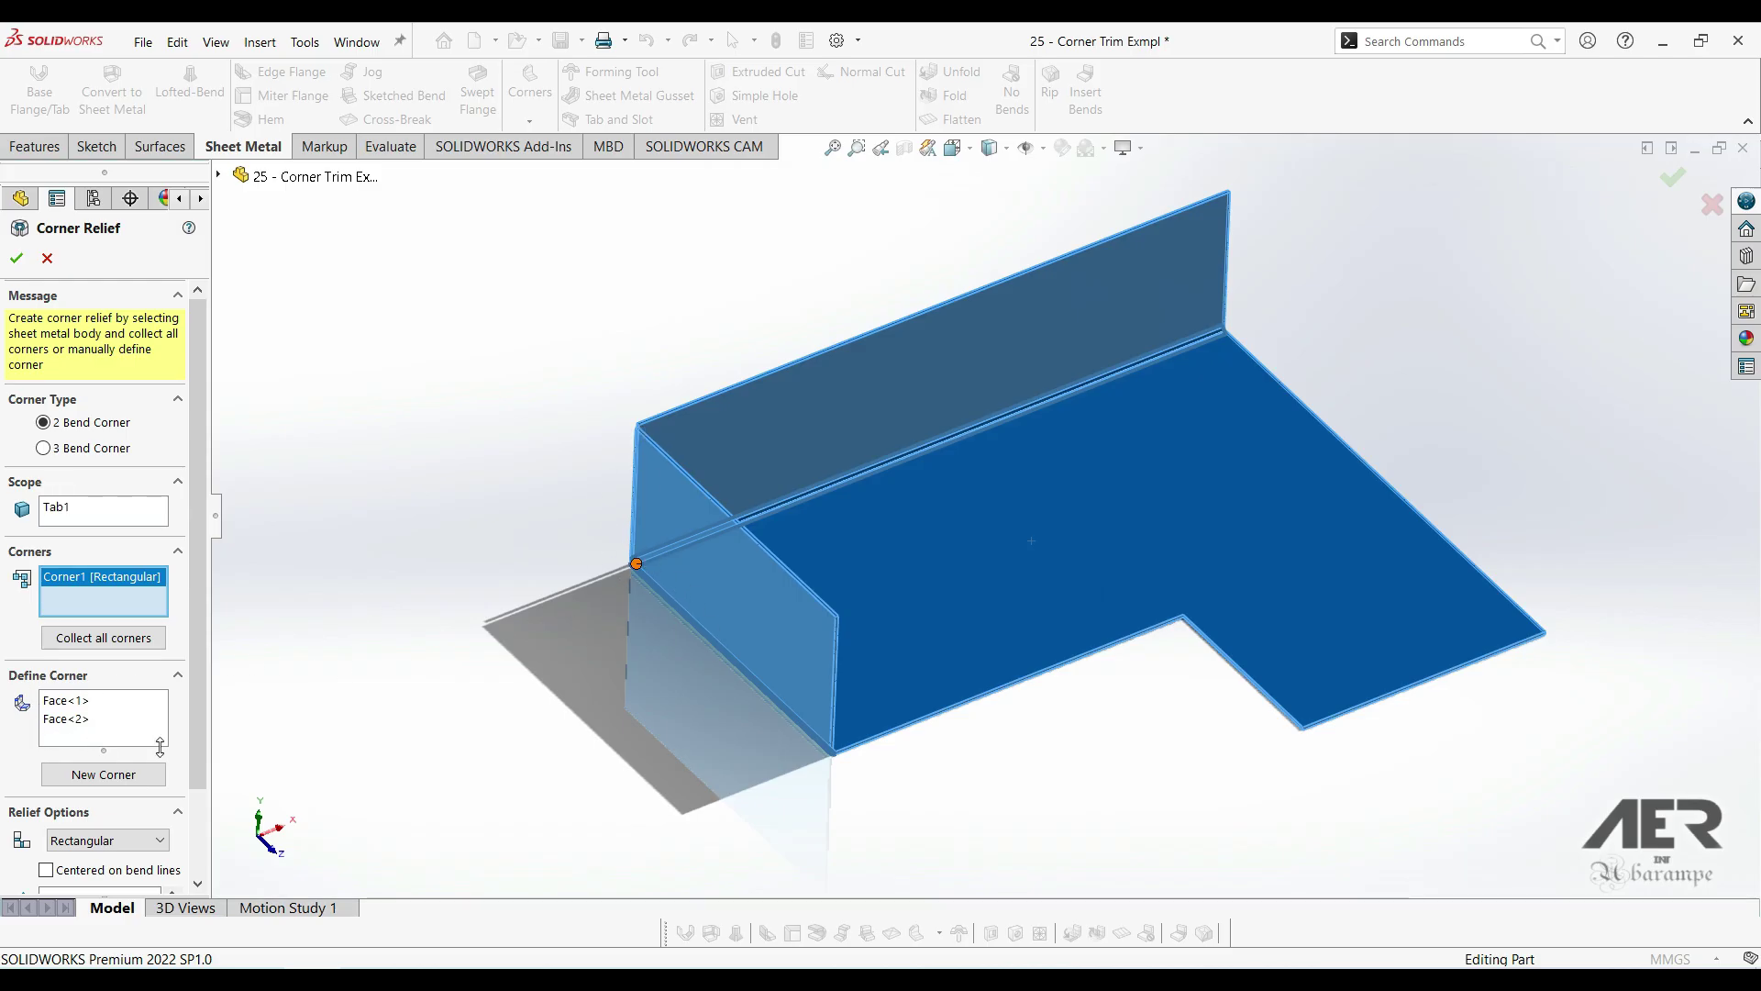
scroll(200, 739, down, 3)
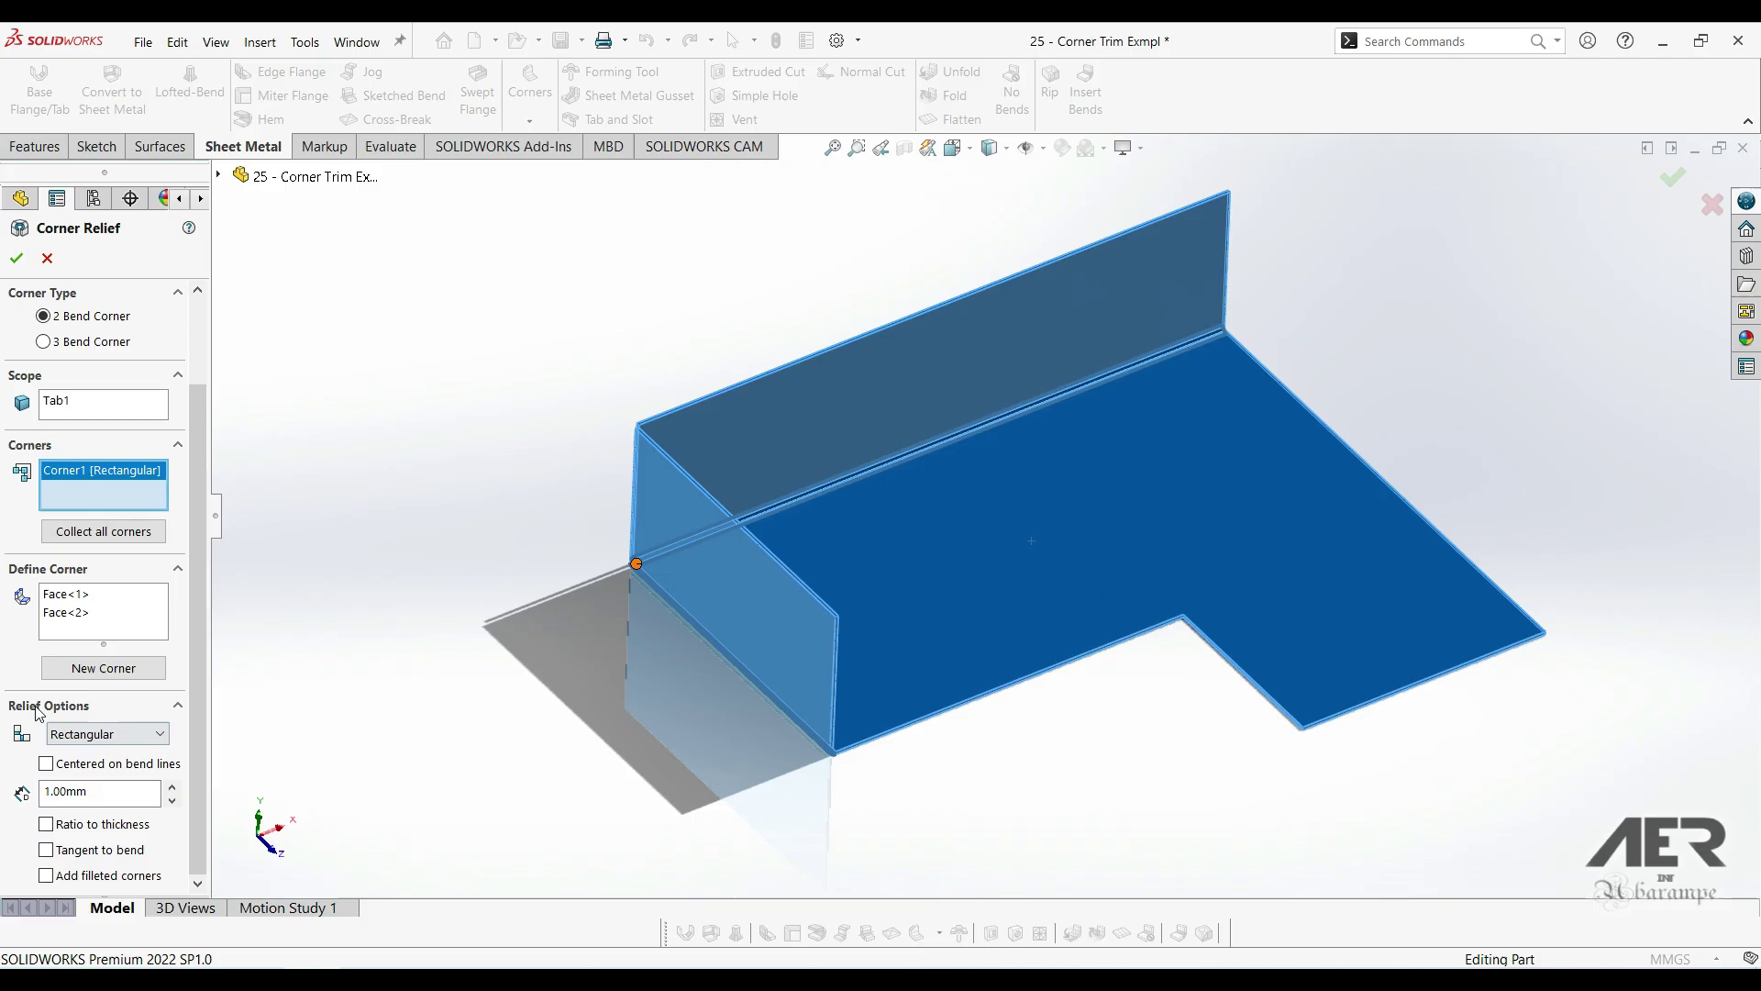
scroll(669, 575, down, 2)
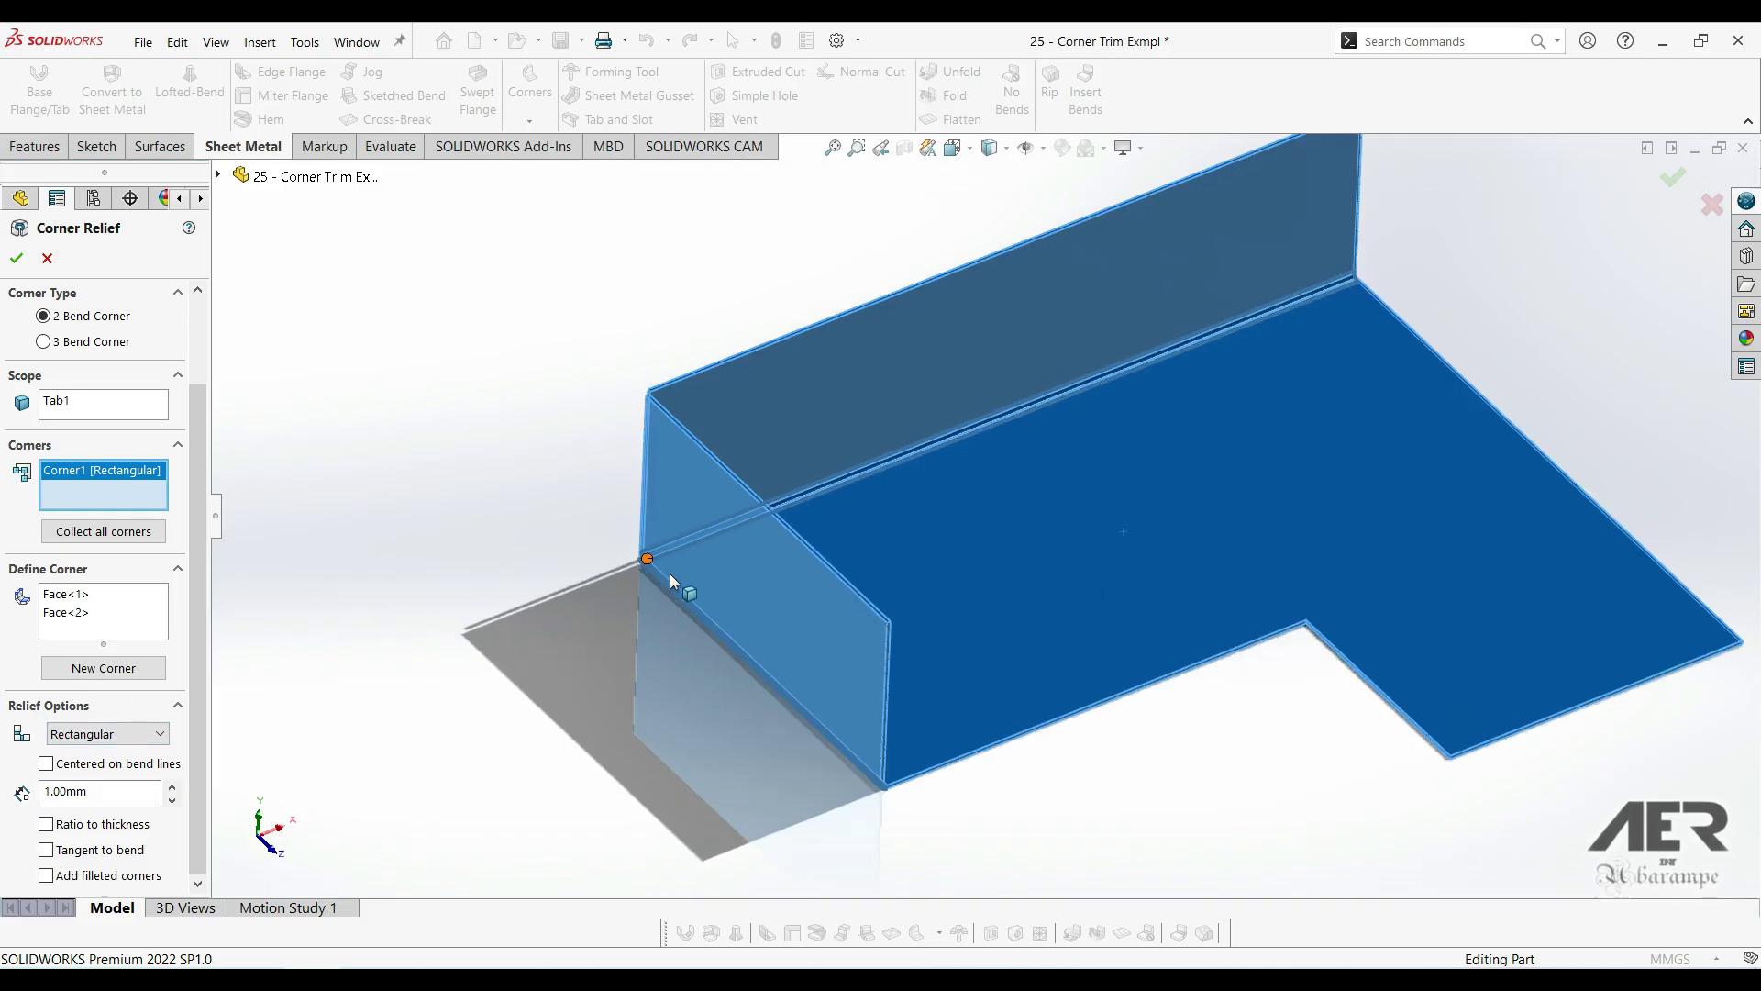
middle_drag(669, 575, 783, 564)
scroll(724, 551, down, 4)
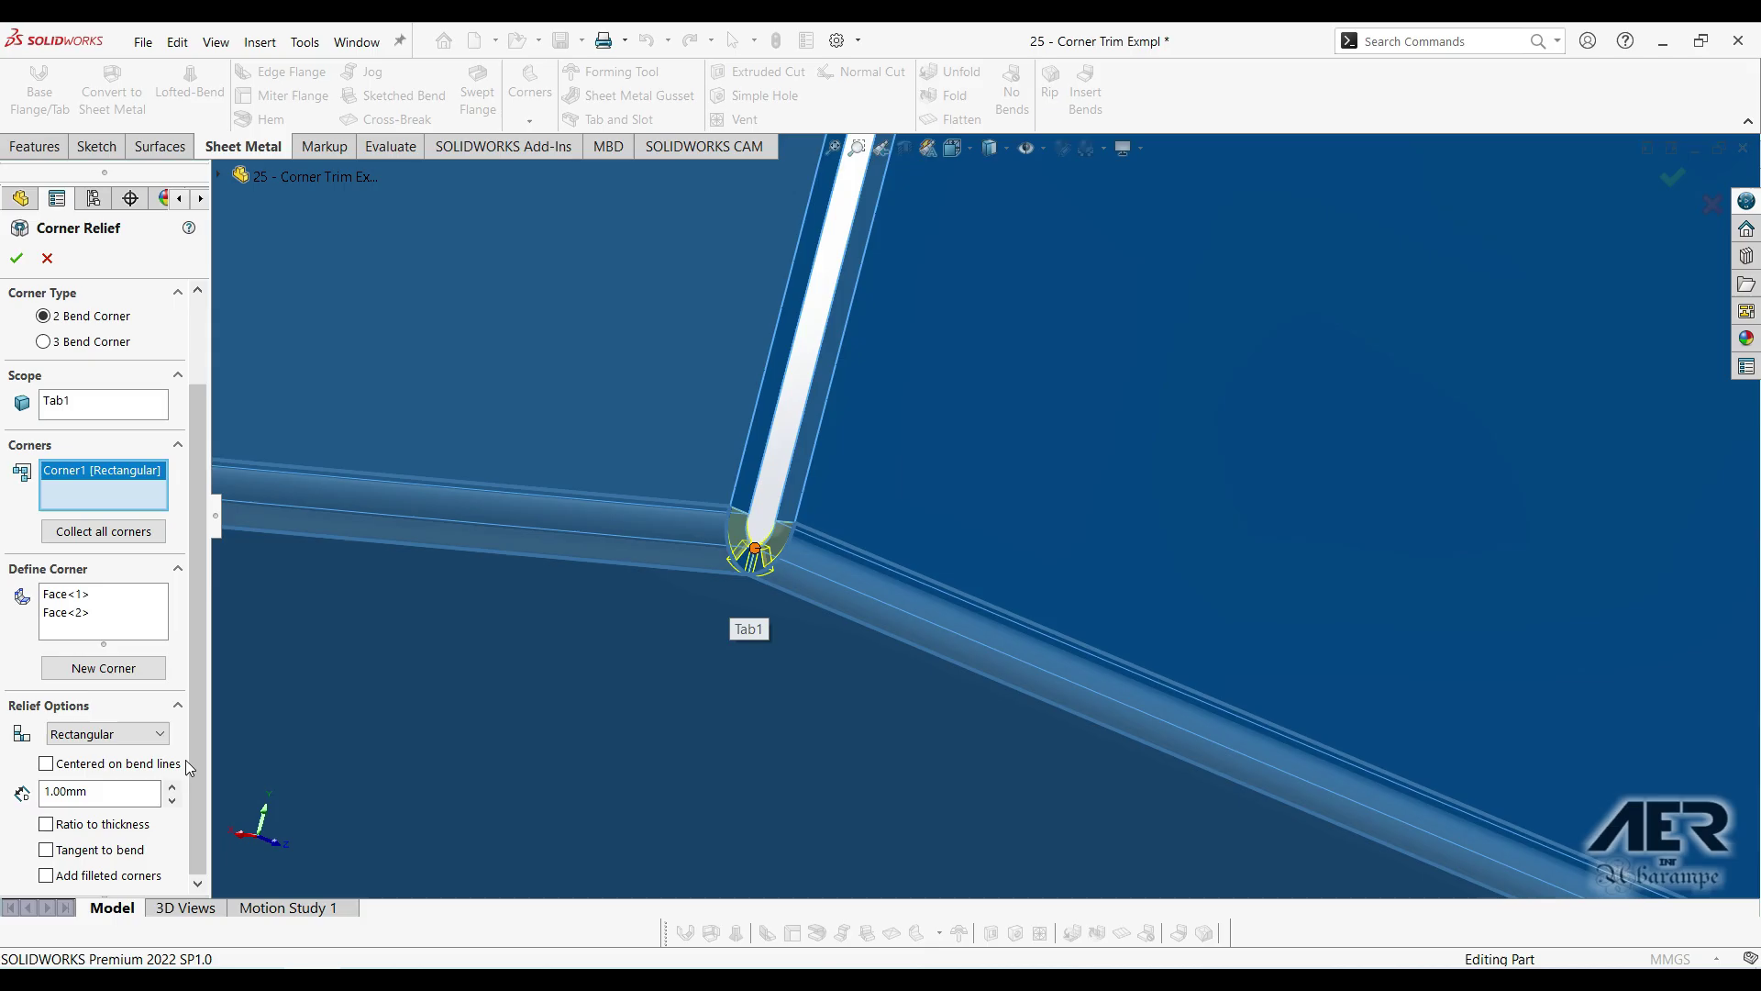
- Raise the relief size to 3.00mm and change the relief type to Circular
click(173, 786)
click(173, 786)
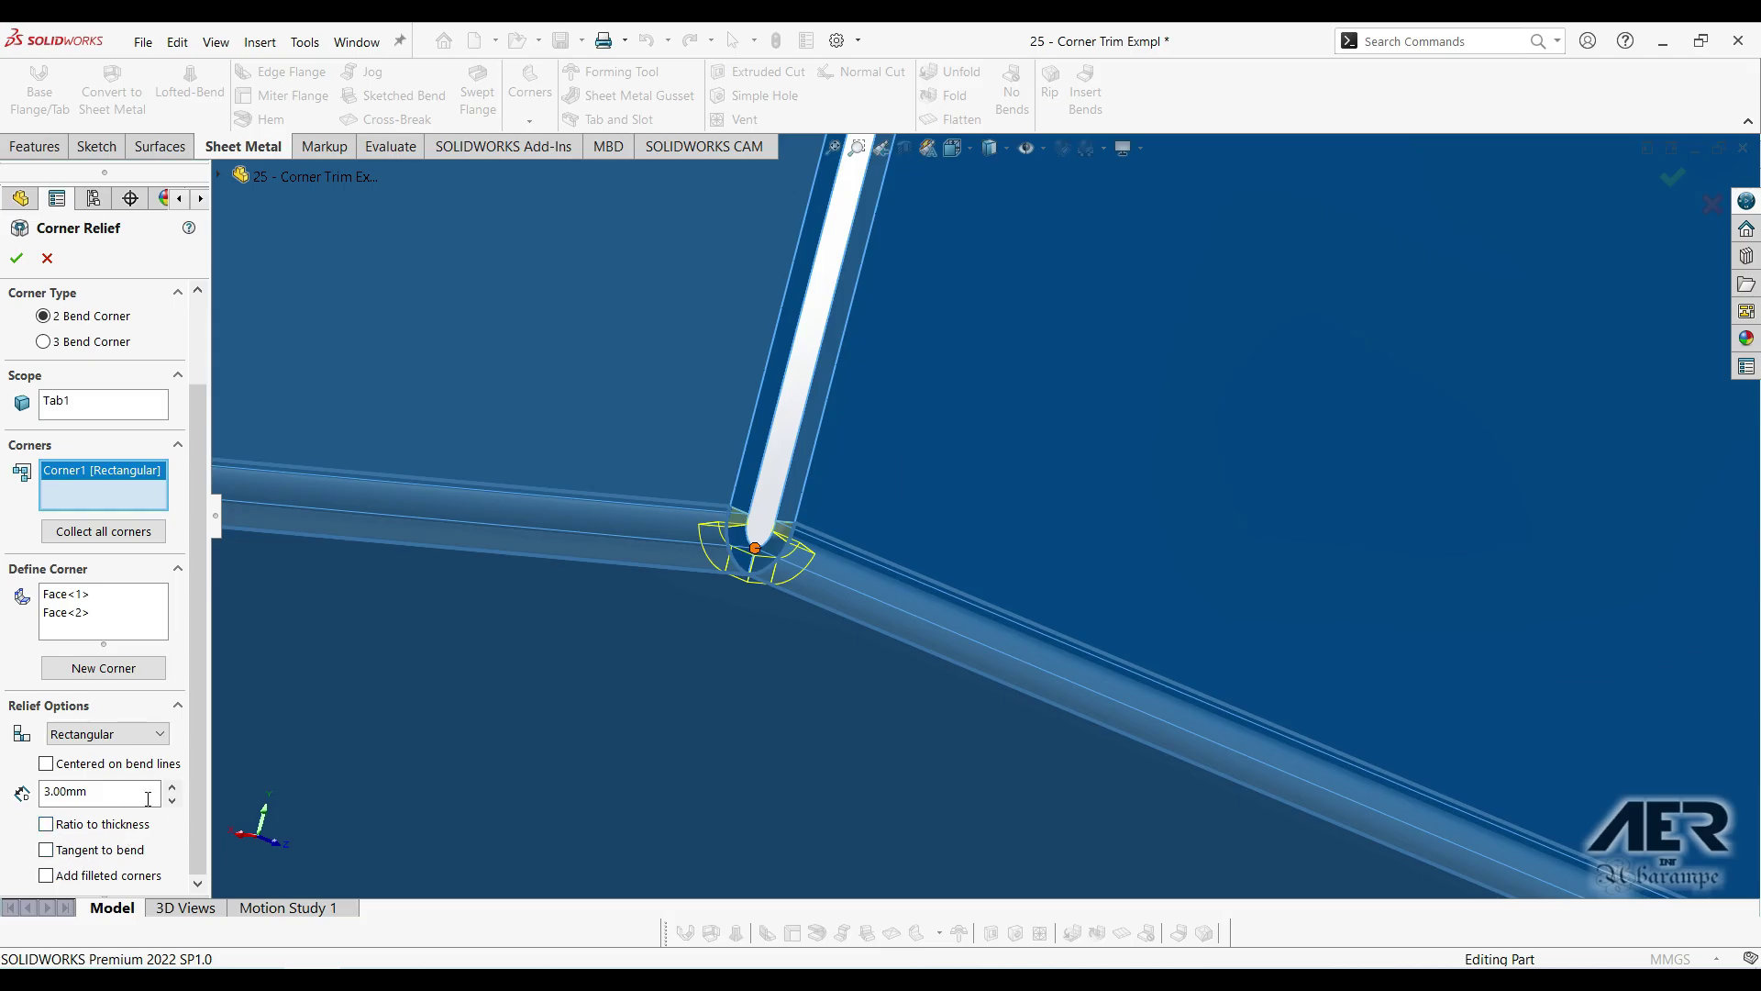
click(120, 734)
click(113, 771)
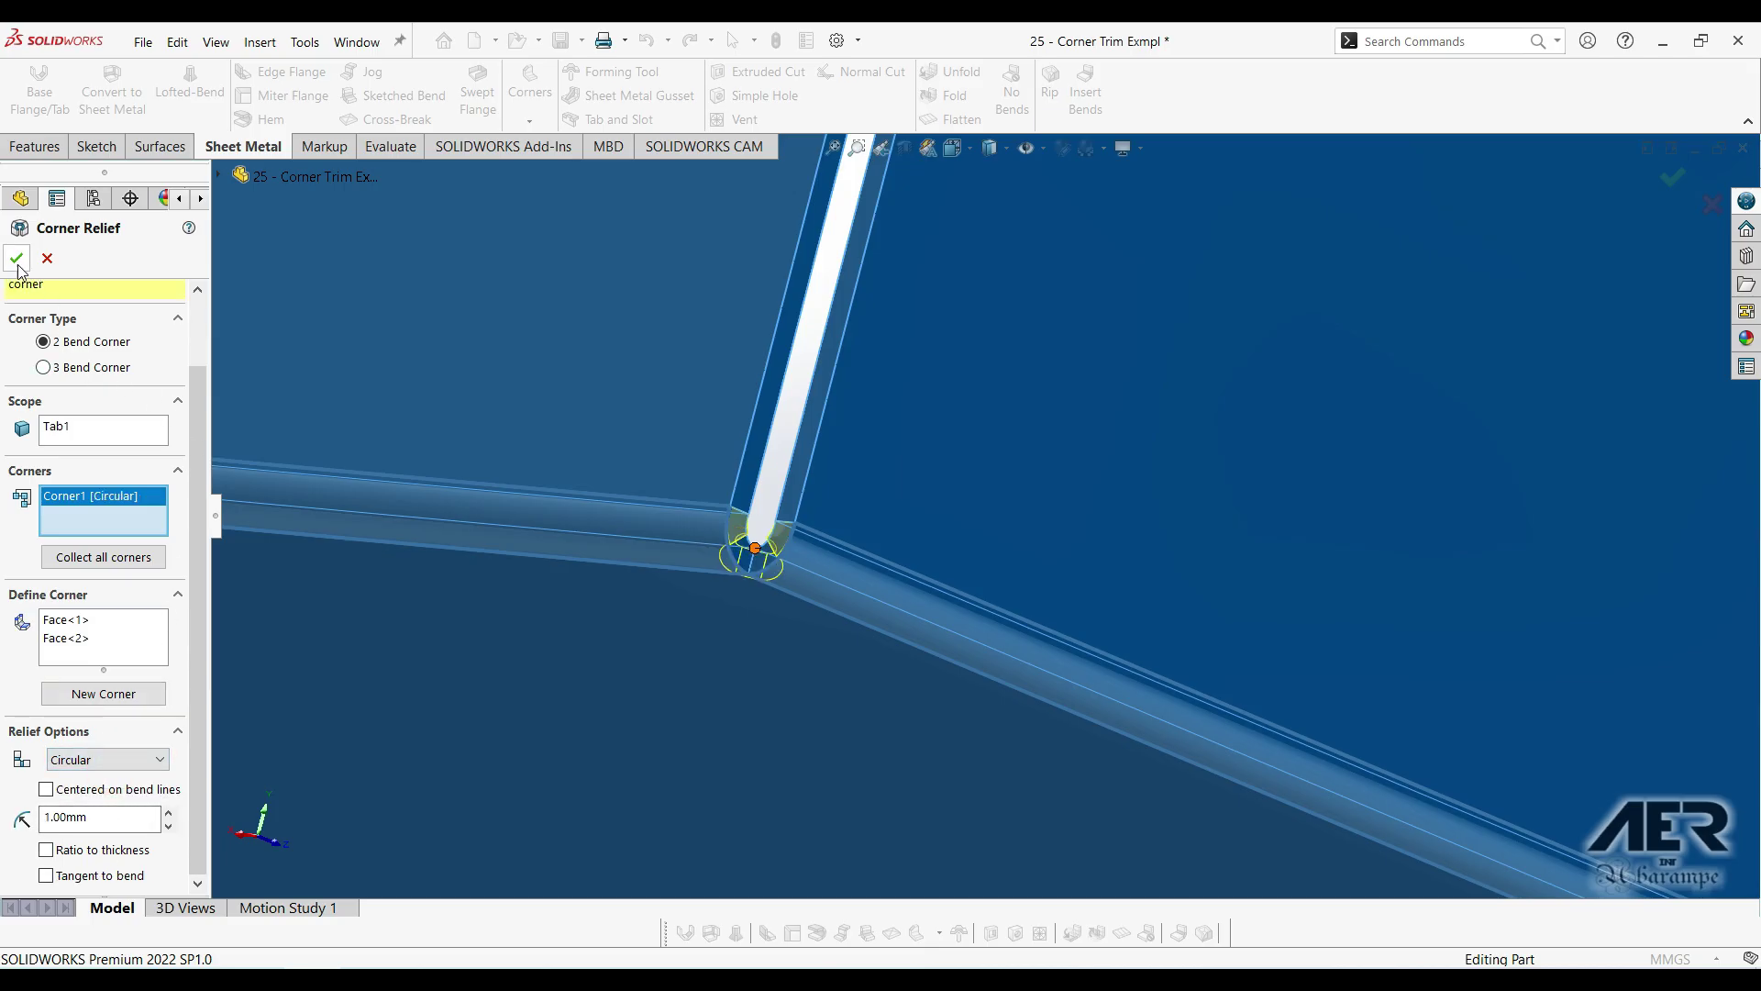
- Accept the circular relief, creating Corner Relief1 after Tab1
key(Return)
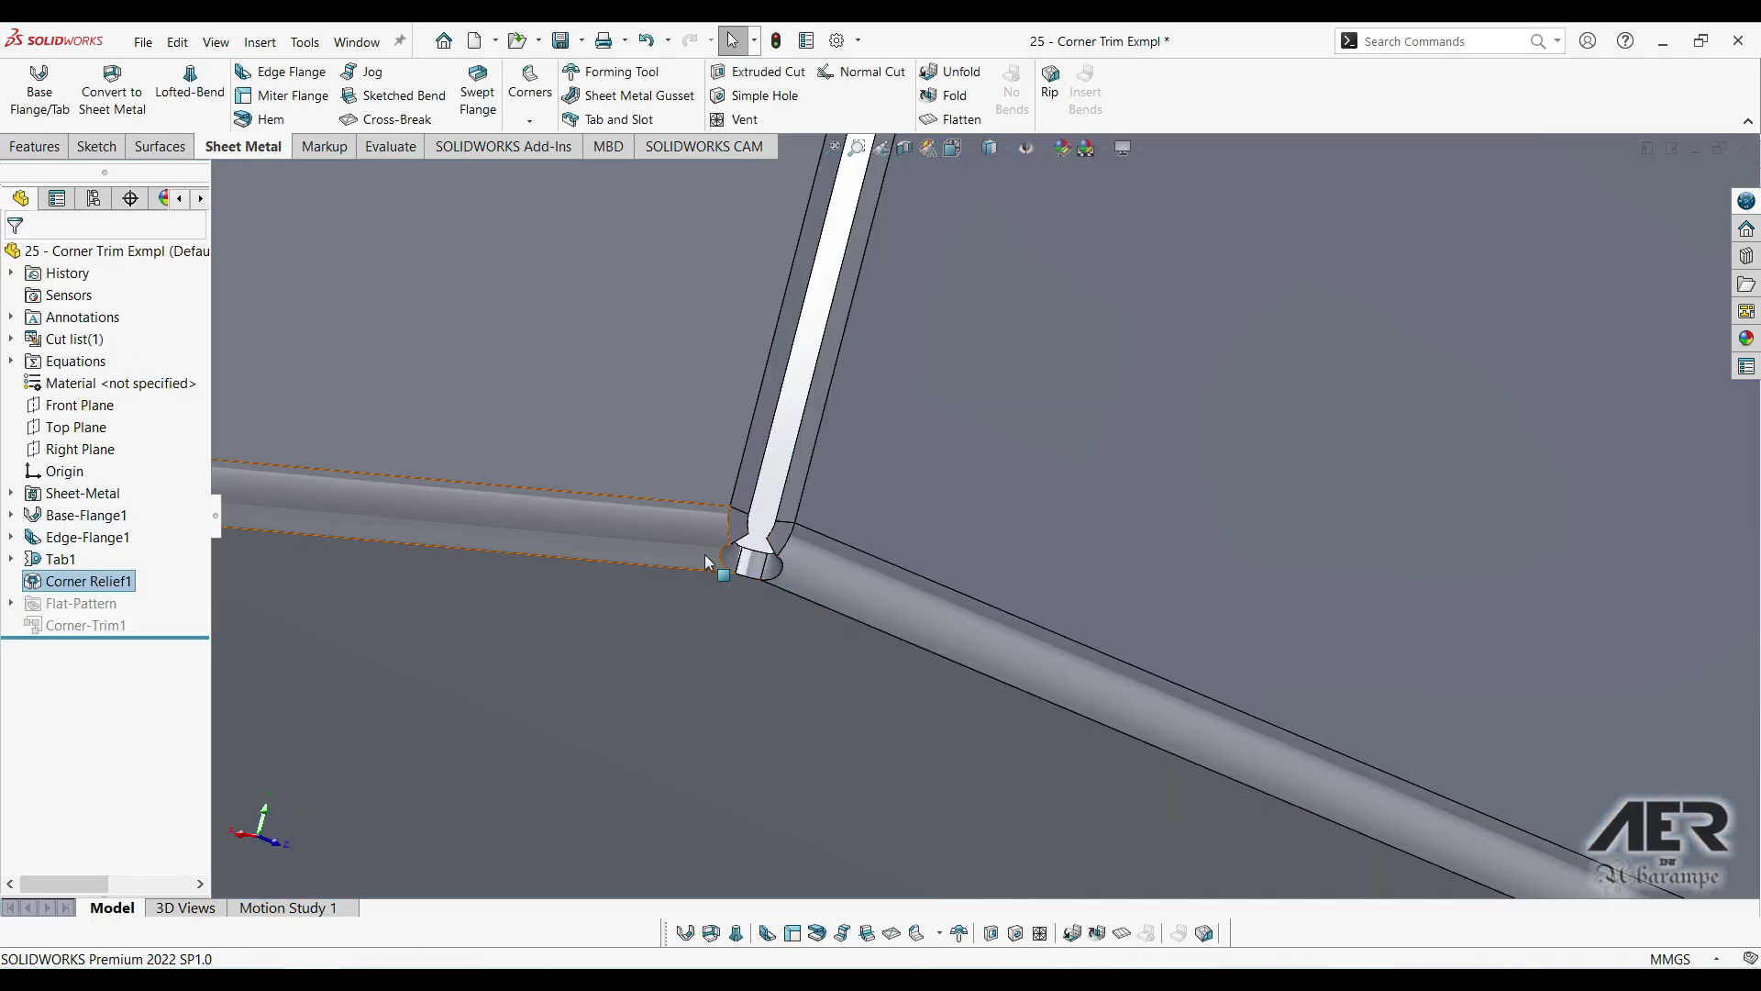
scroll(798, 581, up, 8)
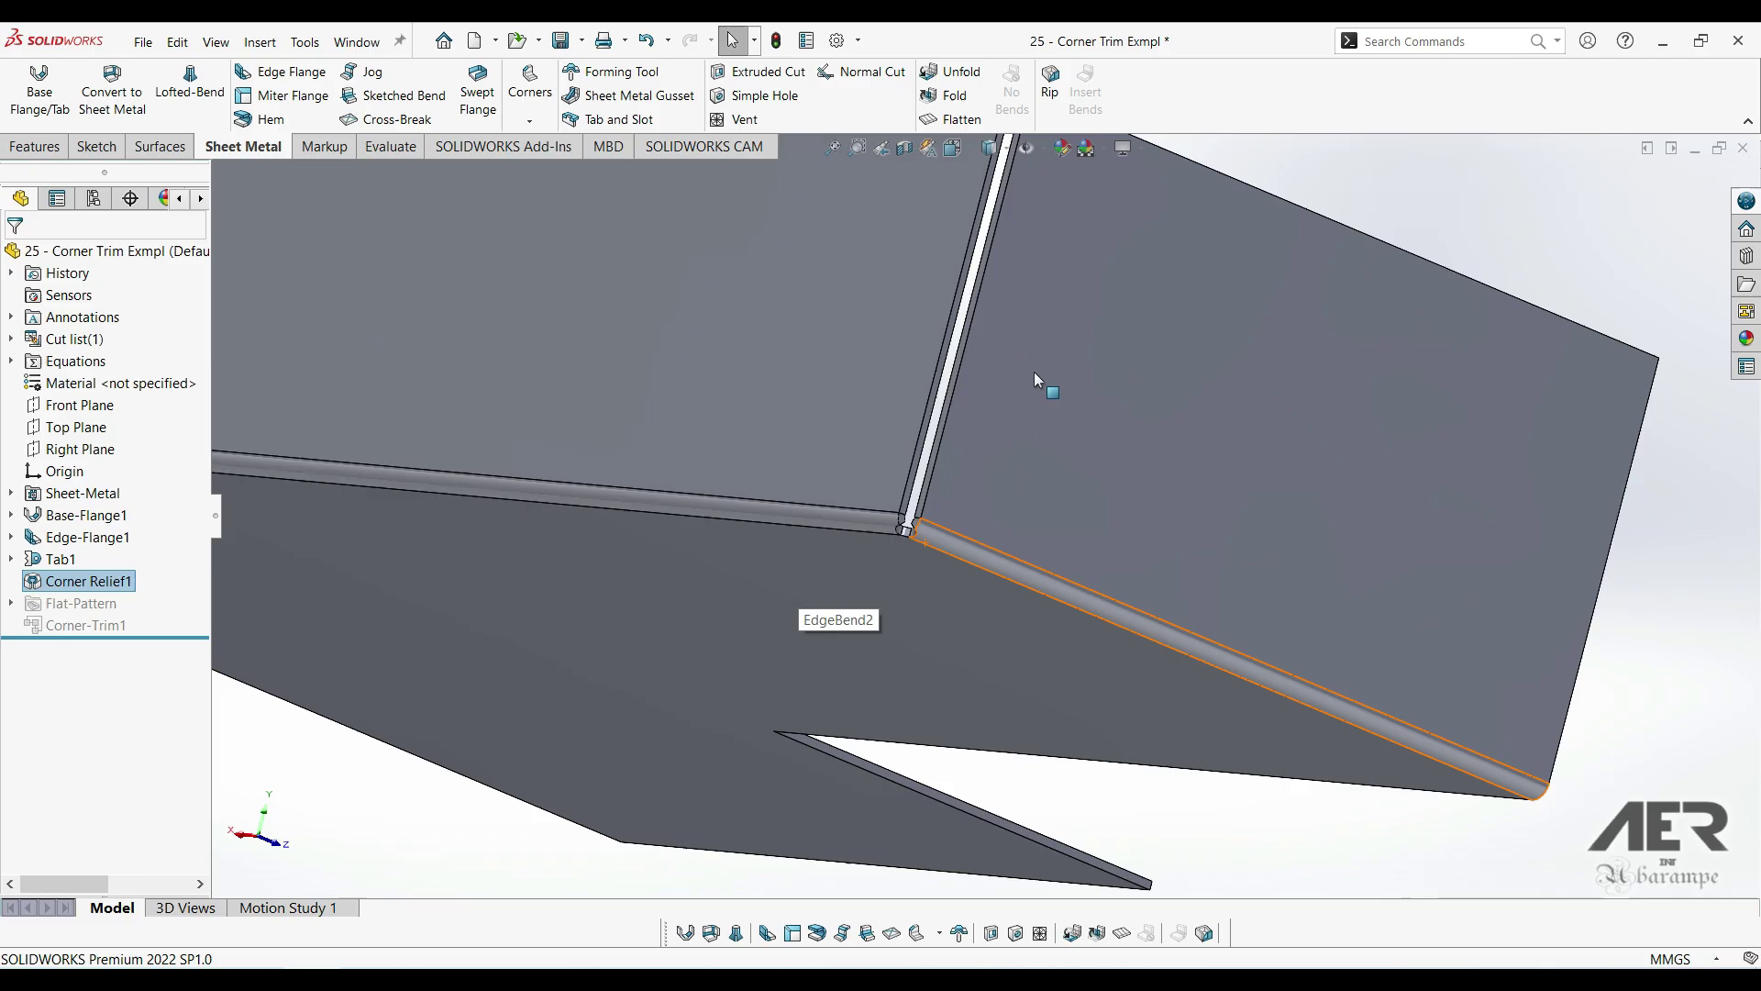
middle_drag(1031, 383, 966, 402)
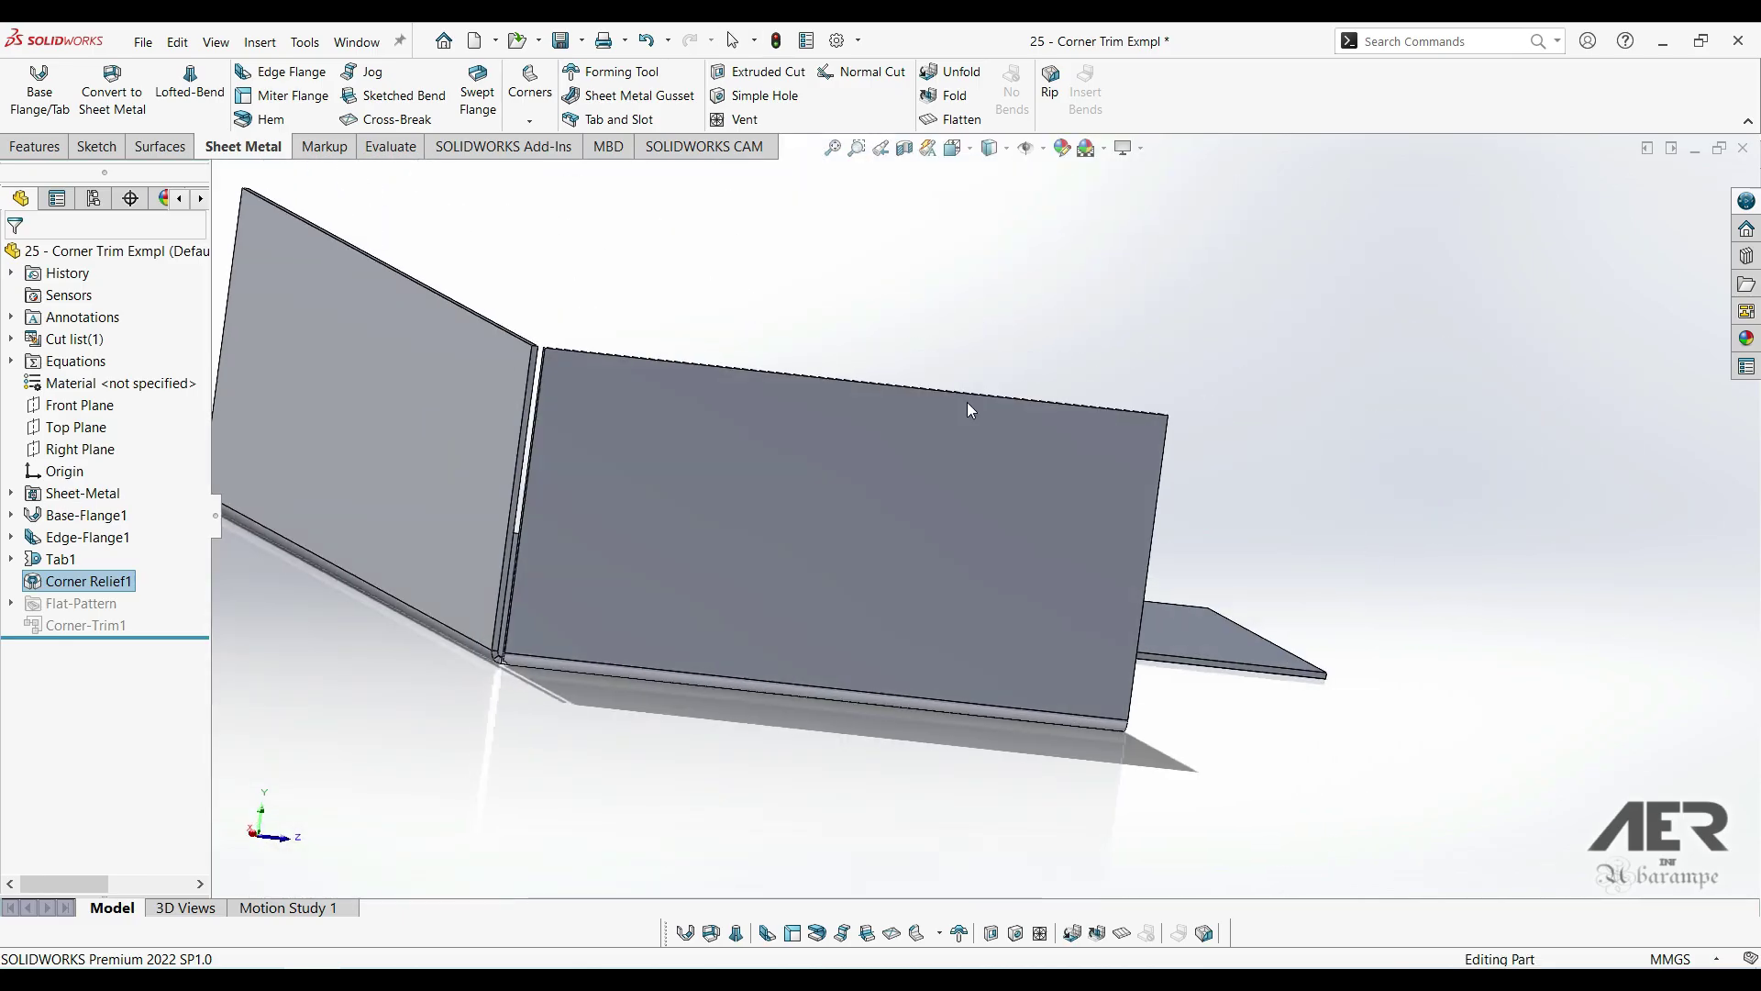
- Orbit and zoom around the relieved corner to inspect it from several angles
scroll(647, 602, down, 2)
scroll(459, 666, down, 1)
middle_drag(455, 653, 375, 660)
scroll(779, 569, up, 4)
middle_drag(837, 566, 723, 586)
scroll(972, 587, down, 3)
middle_drag(1009, 564, 1580, 650)
scroll(972, 606, up, 2)
scroll(1523, 636, up, 2)
ctrl+middle_drag(1250, 616, 972, 532)
scroll(768, 504, down, 3)
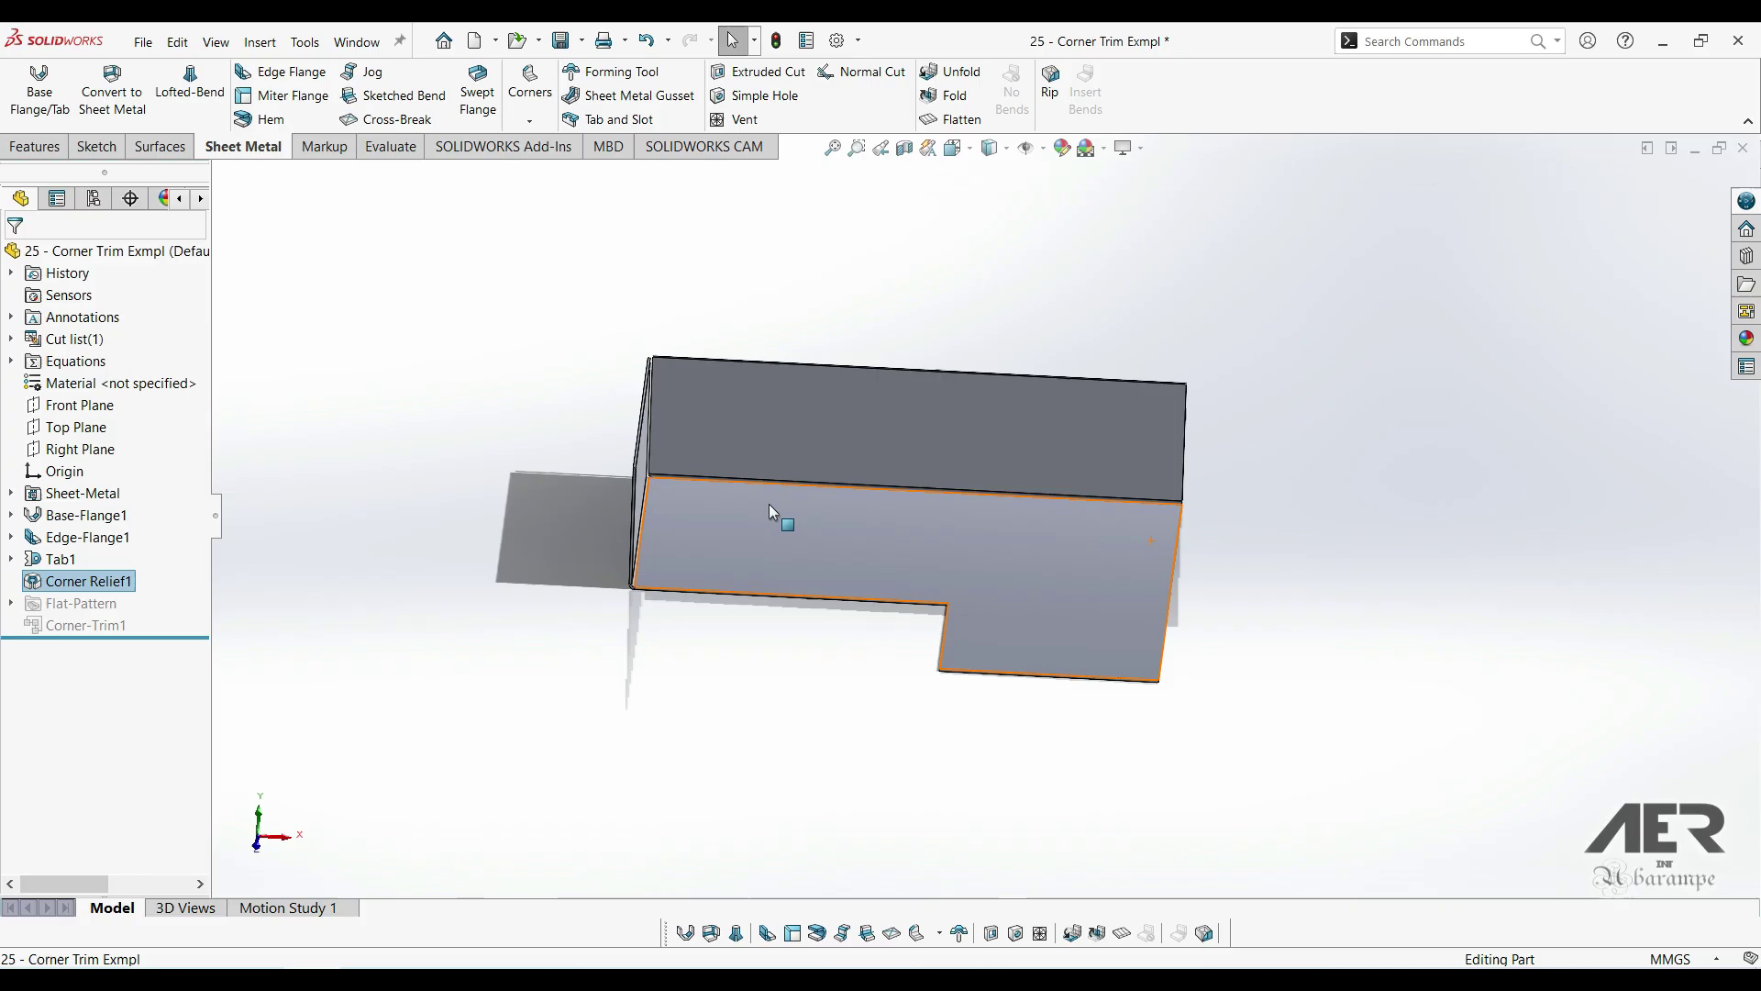
- Add Edge-Flange2, a 14.00mm flange on the short vertical edge and the bottom base edge
click(273, 73)
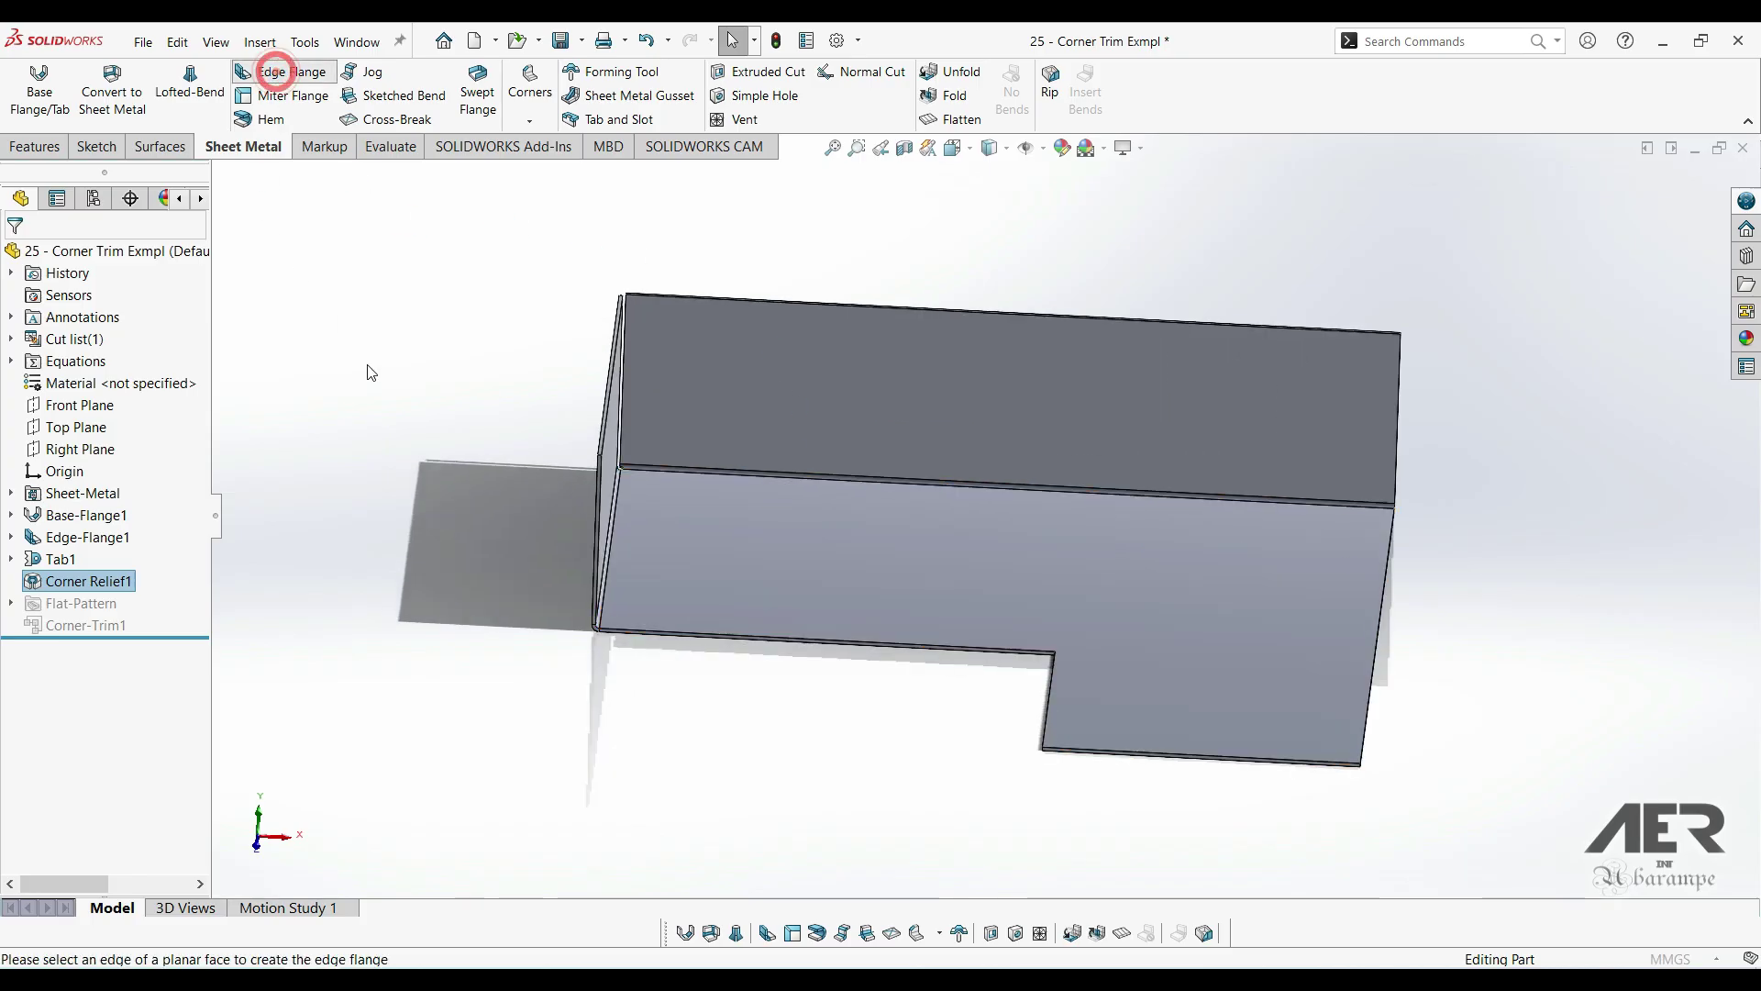
click(595, 548)
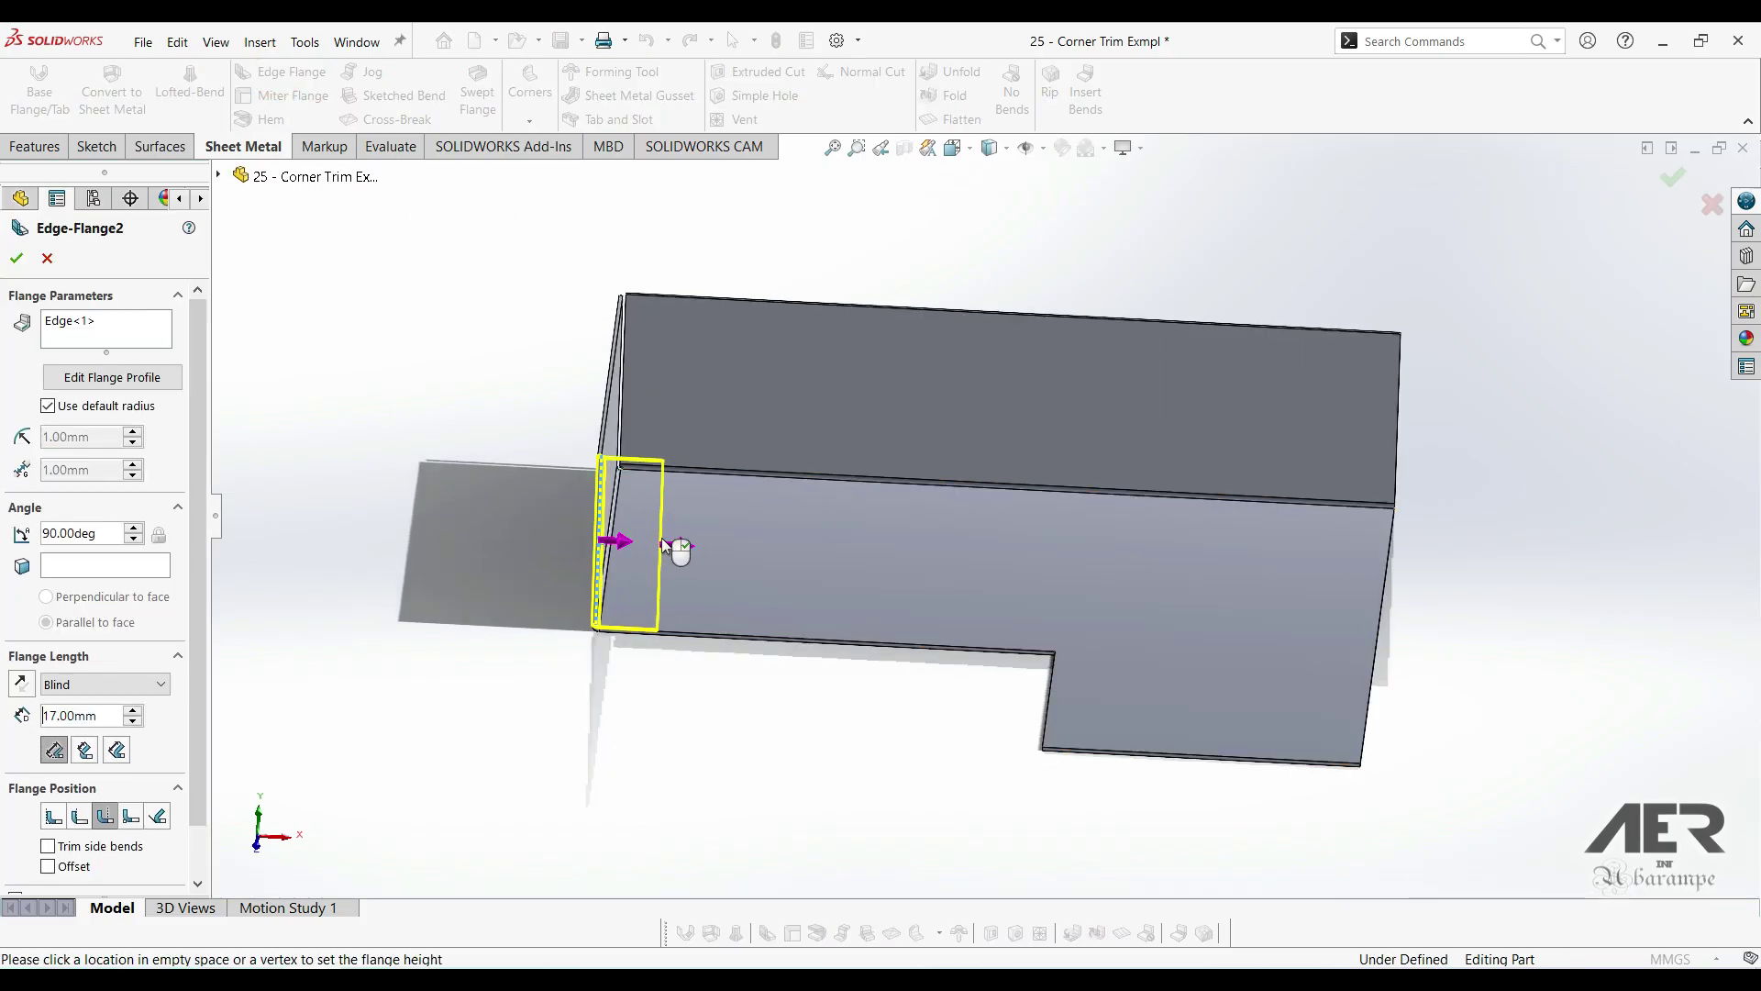
scroll(693, 598, down, 2)
click(676, 664)
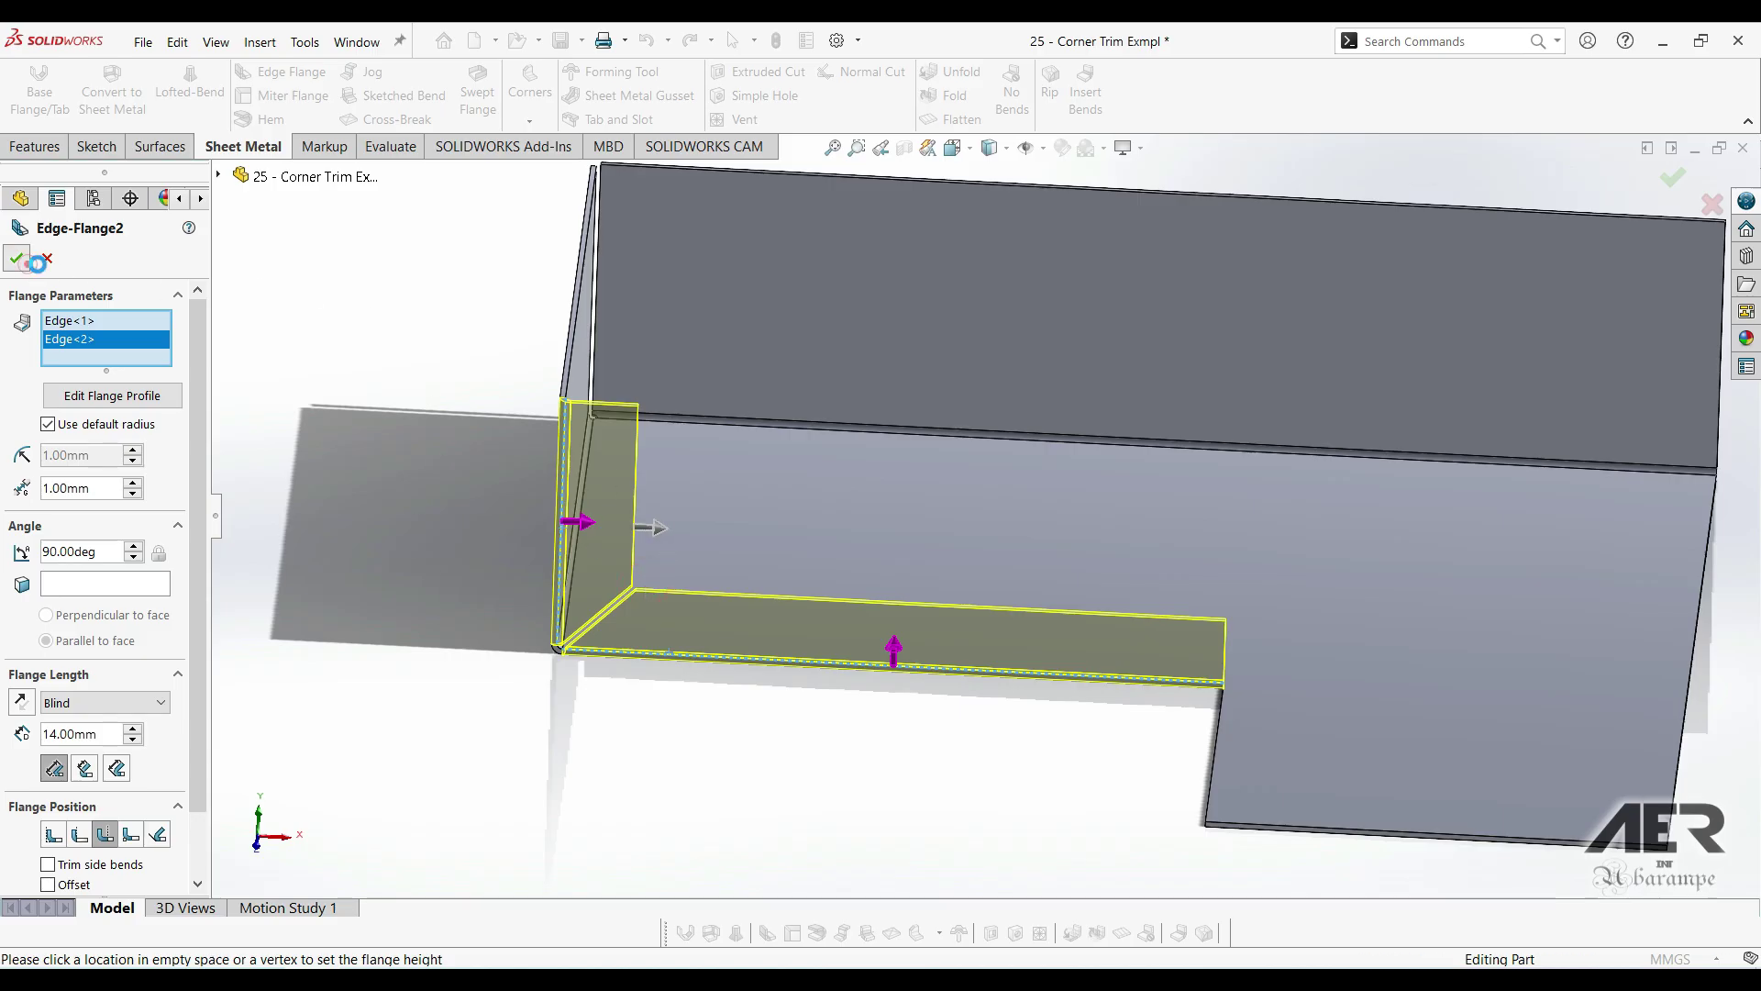
click(16, 259)
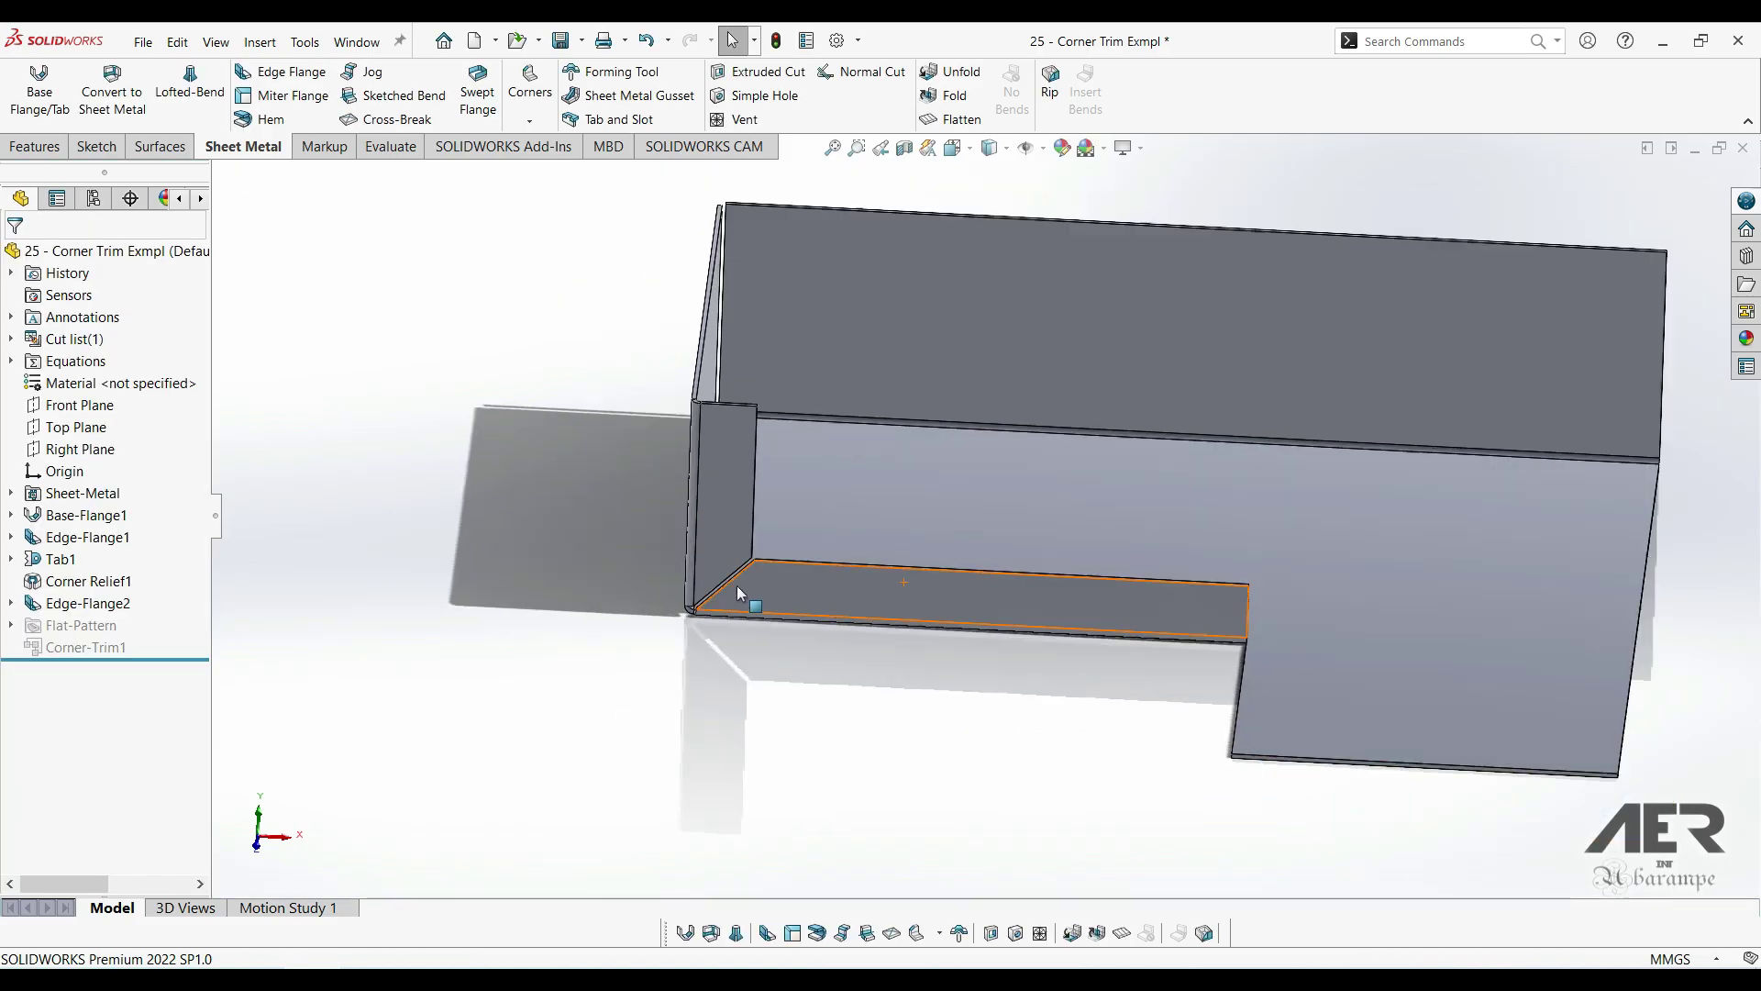
- Orbit around the new flange corner and settle on an overview angle
scroll(736, 586, down, 5)
middle_drag(555, 659, 633, 578)
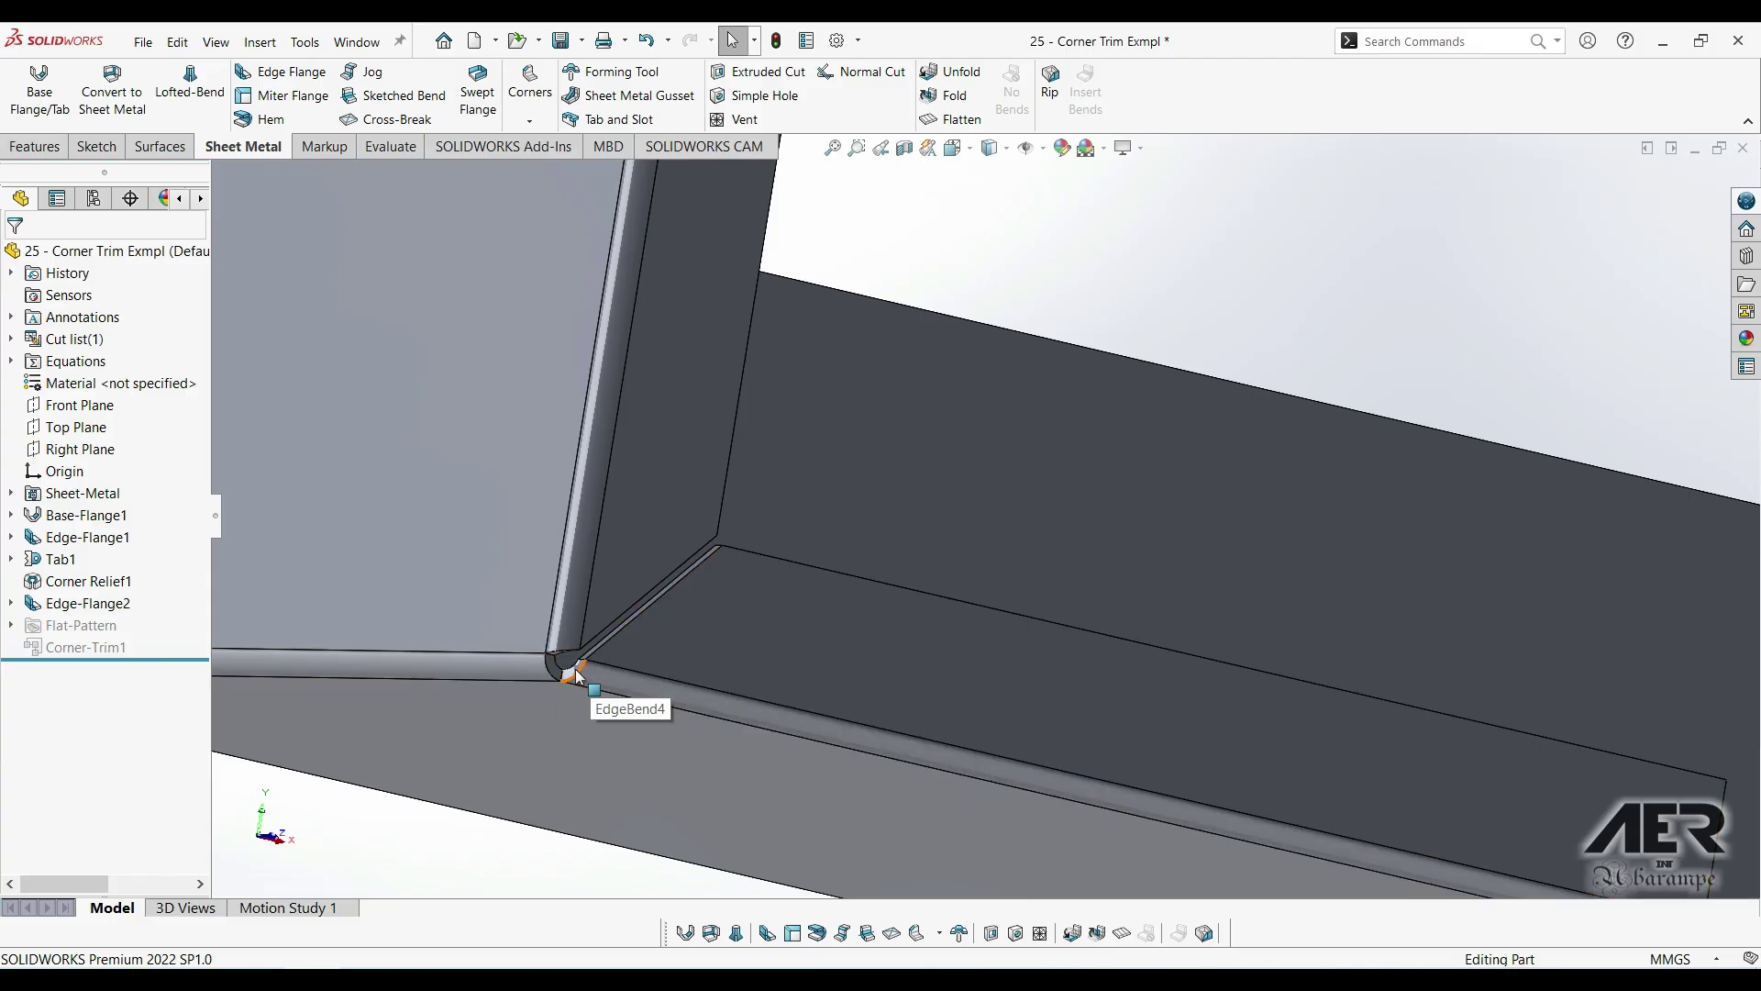
middle_drag(555, 694, 684, 588)
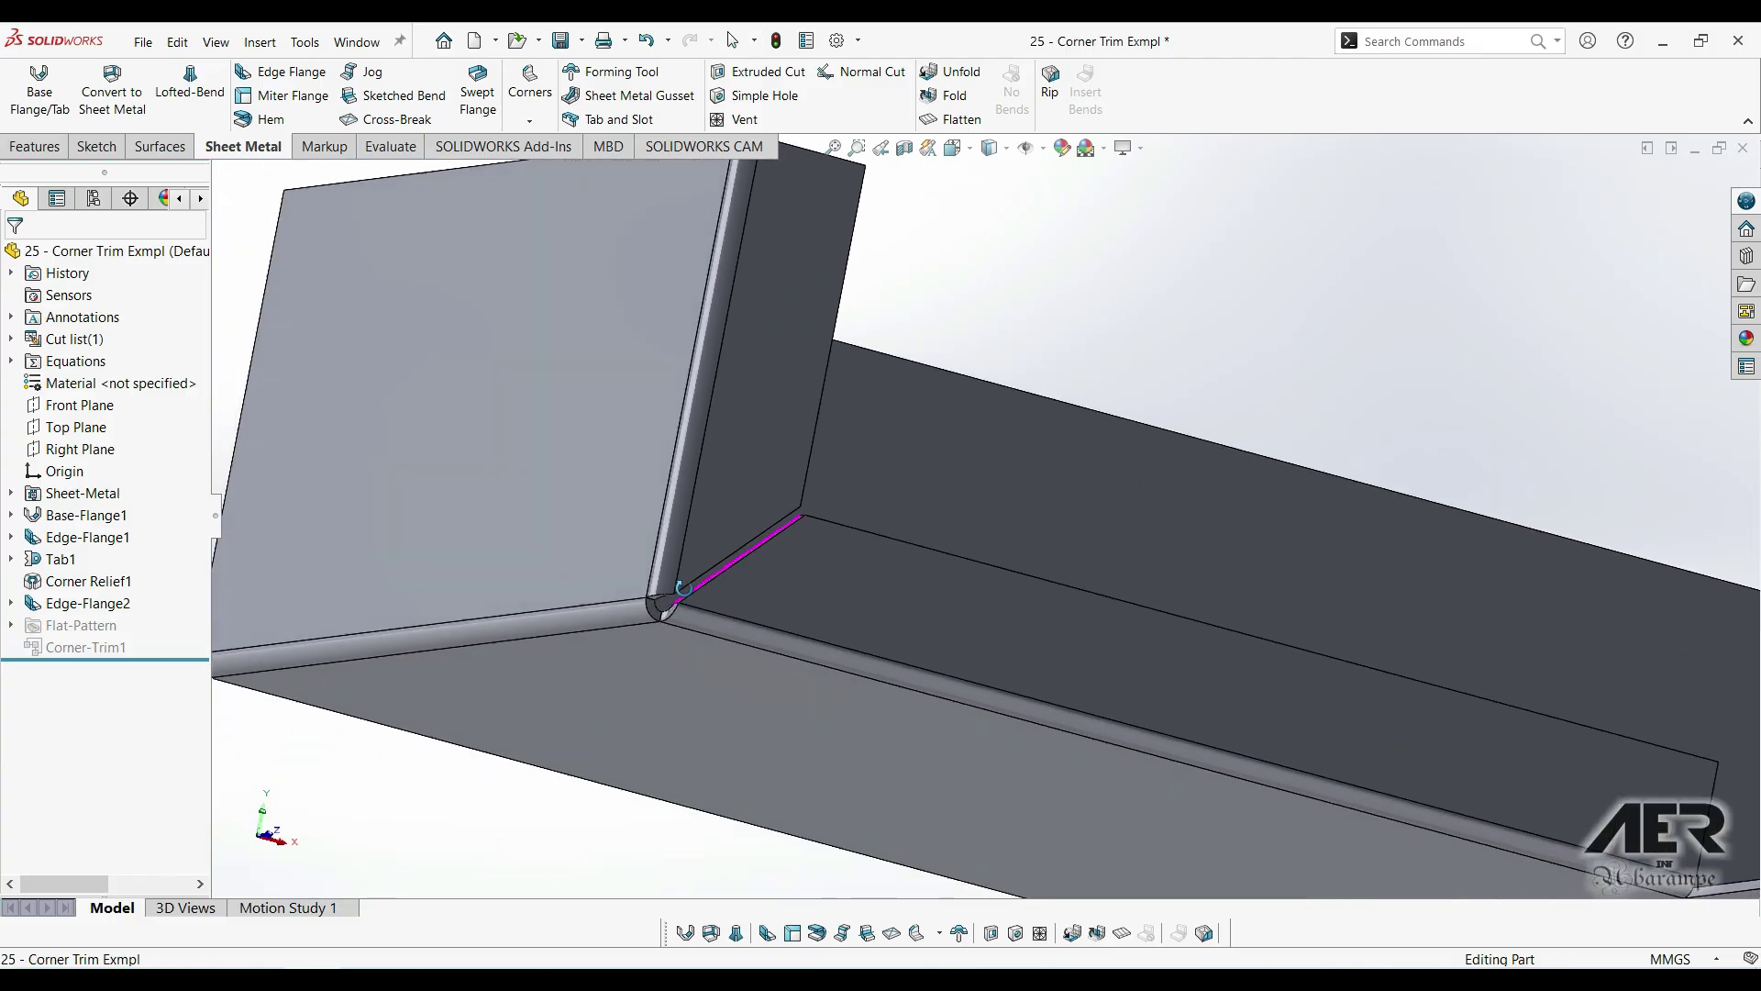
scroll(682, 588, down, 3)
middle_drag(820, 531, 1098, 411)
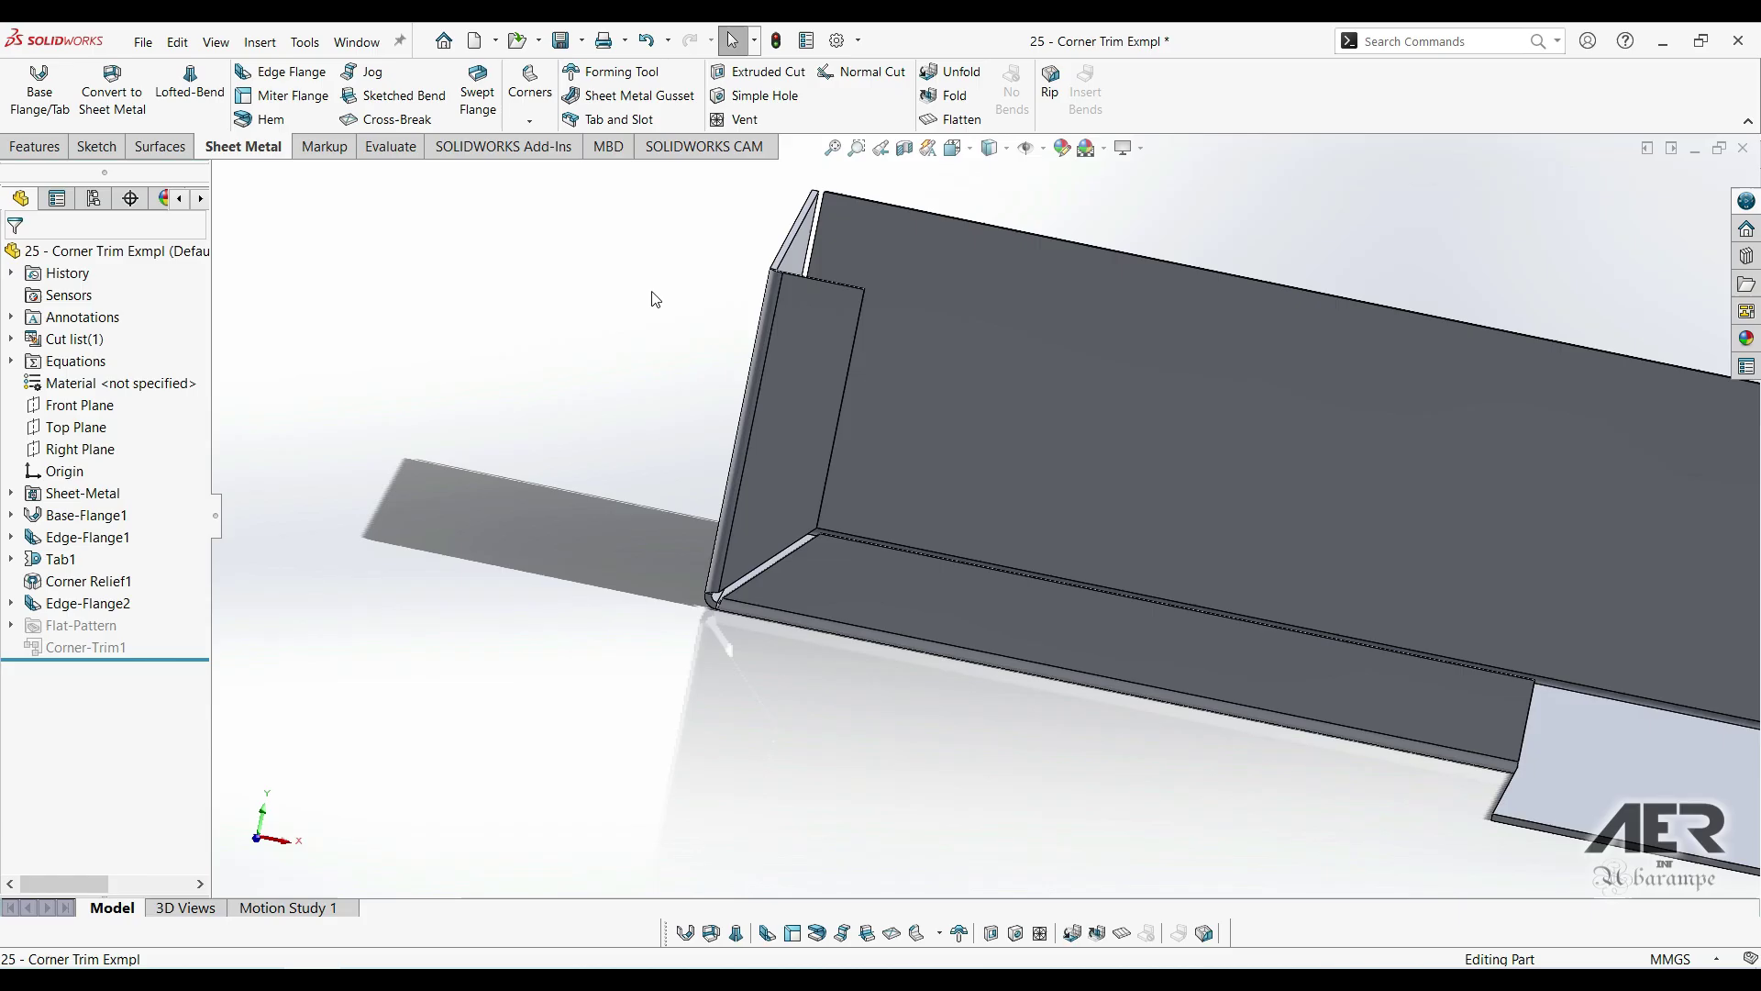
- Start a new Corner Relief and collect all corners of Edge-Flange2
click(529, 89)
click(595, 219)
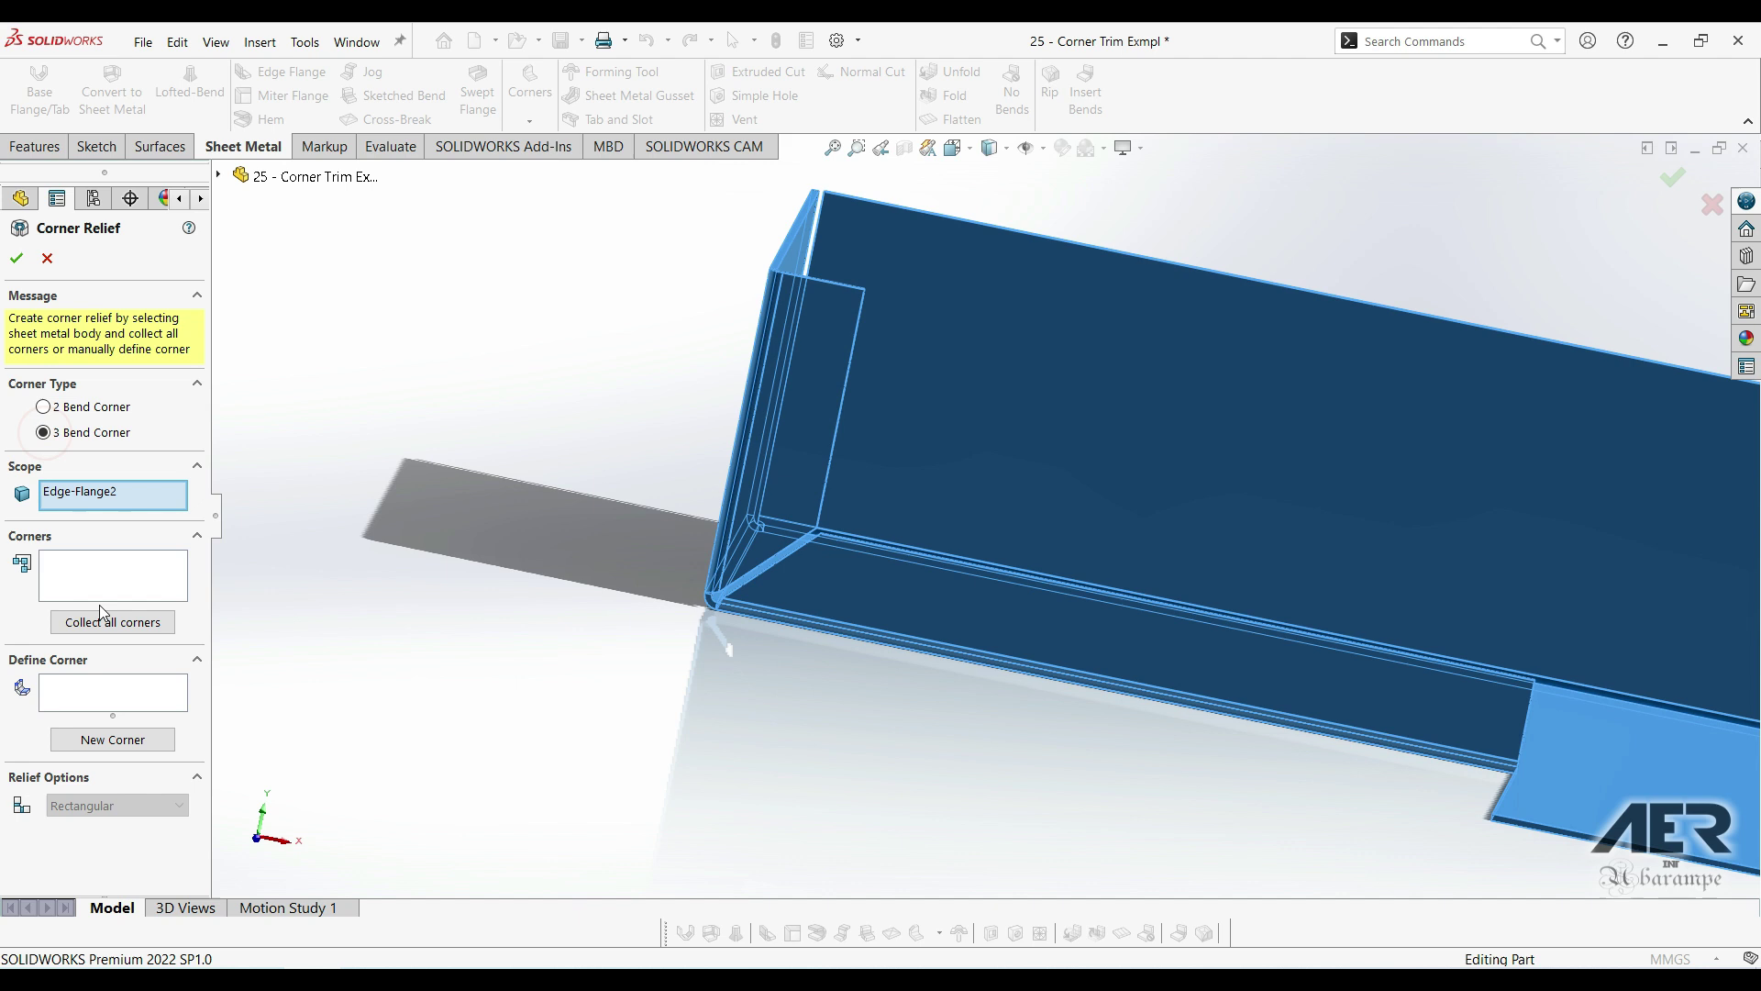
click(79, 626)
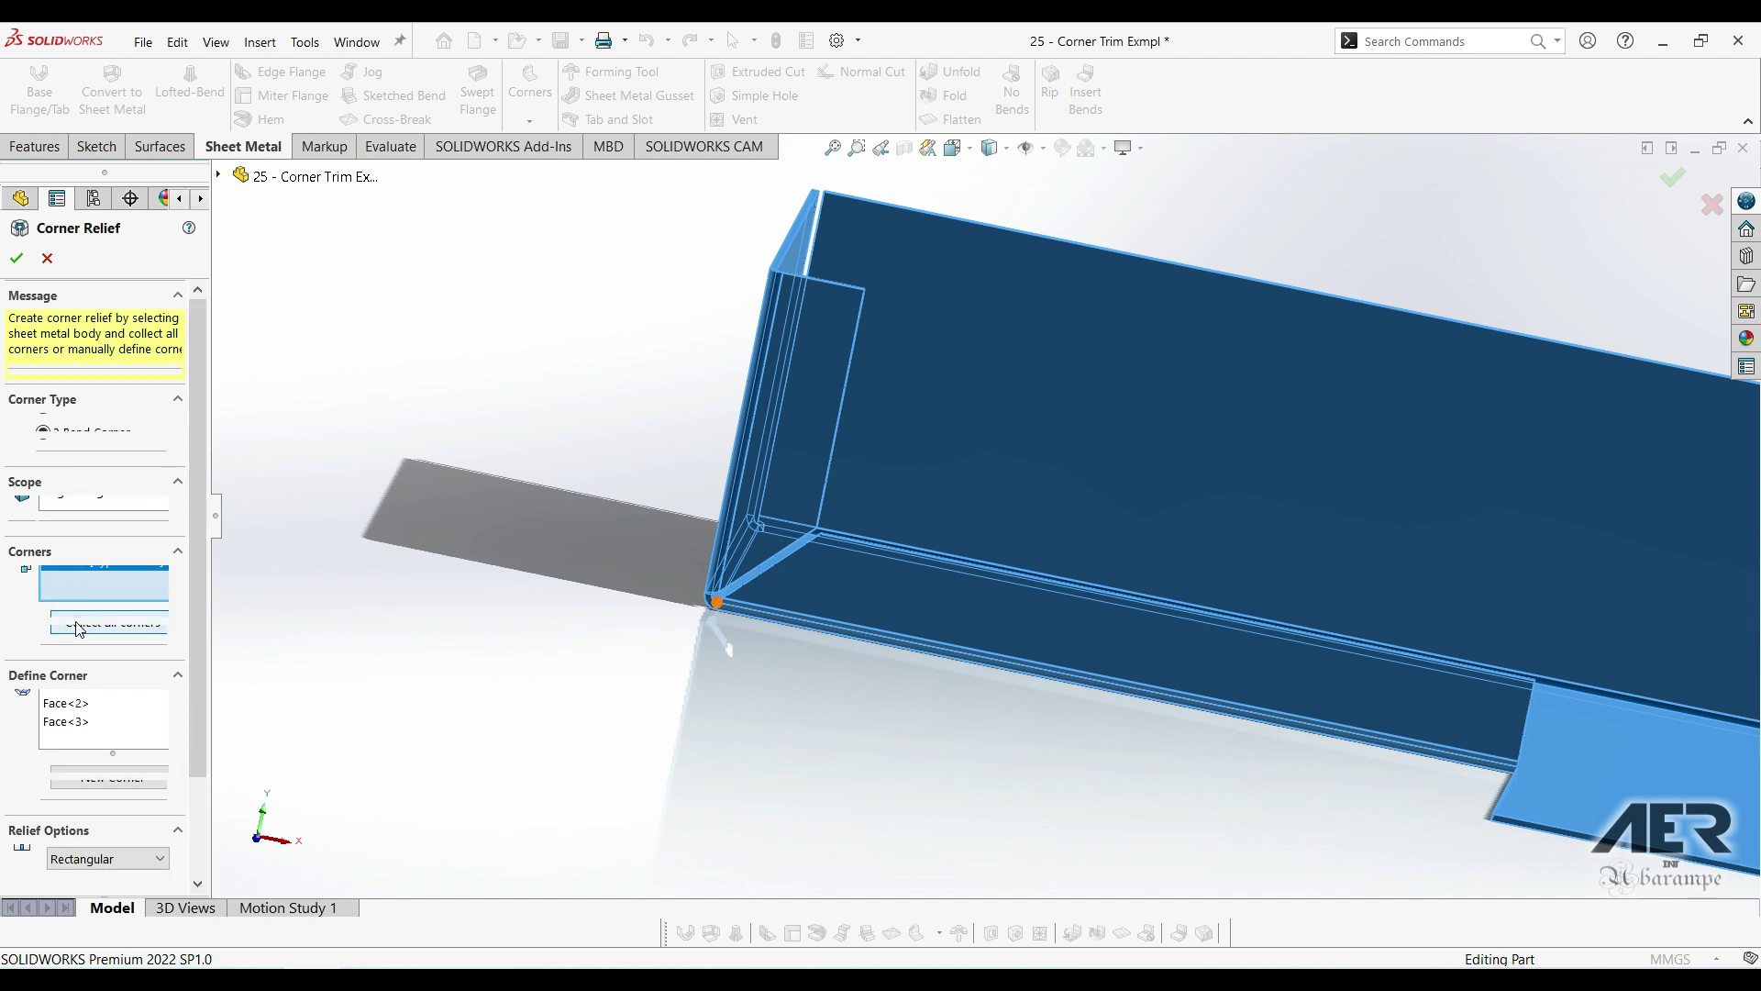
scroll(758, 618, down, 5)
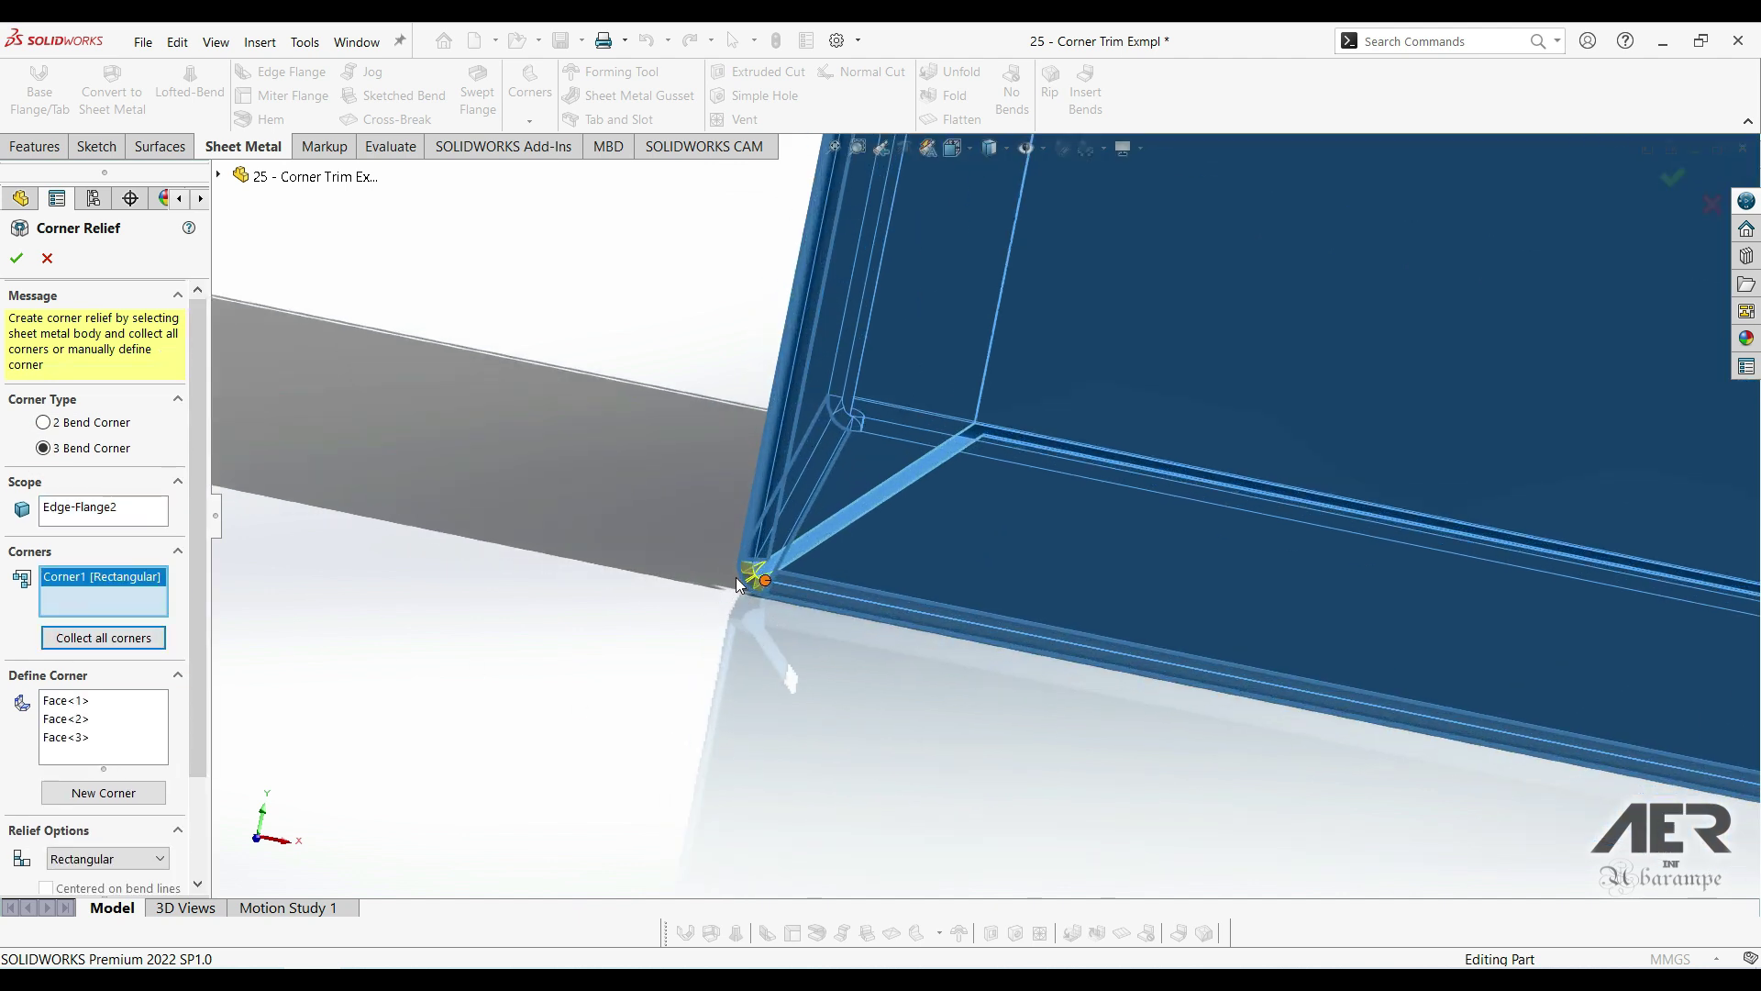
scroll(688, 609, down, 4)
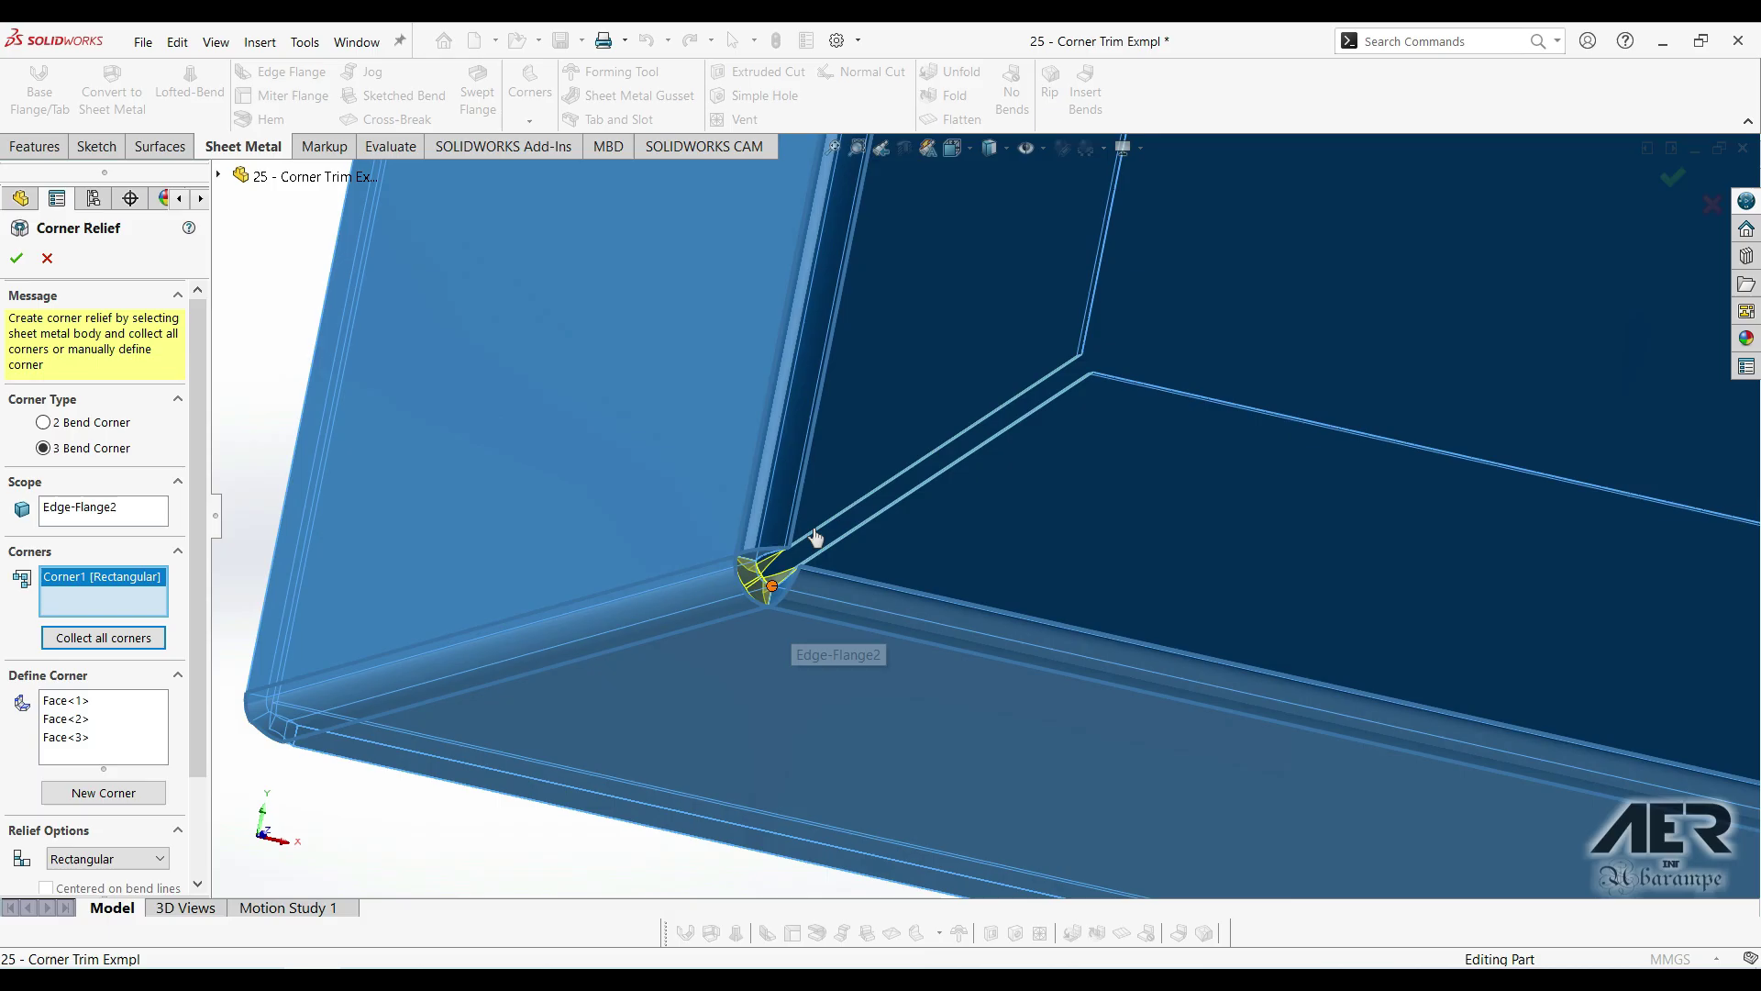
scroll(100, 716, down, 3)
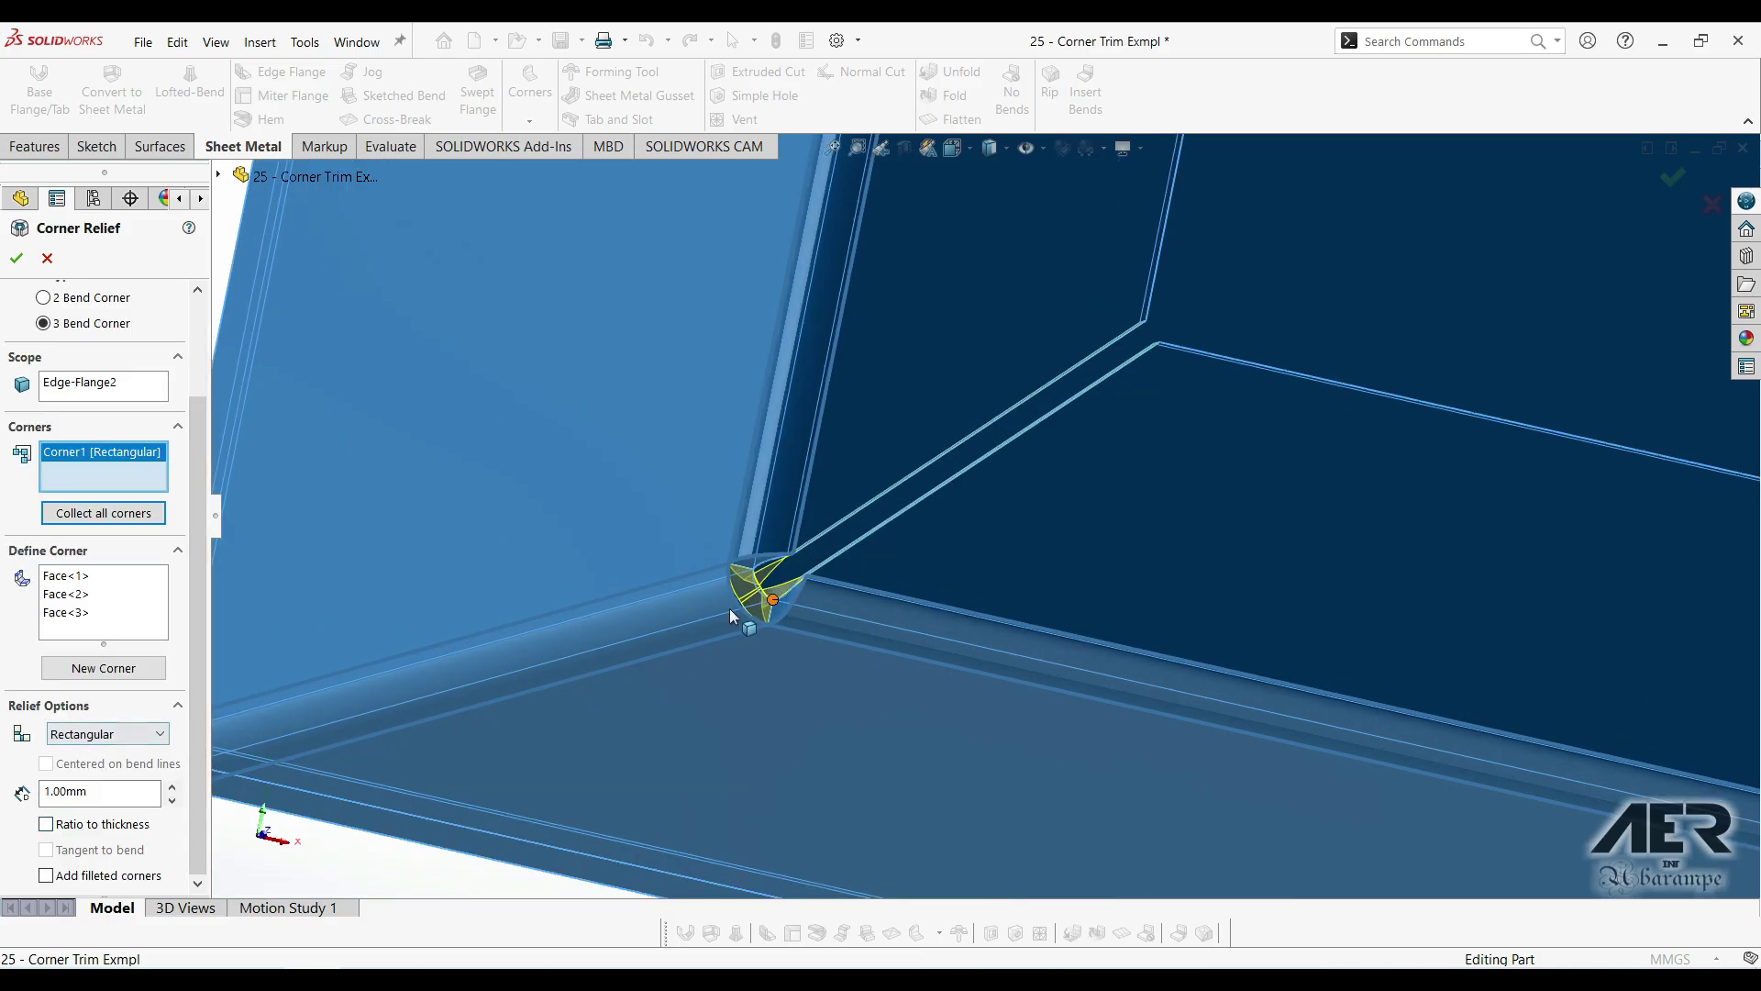
scroll(734, 606, down, 2)
- Keep the relief type Rectangular and set its size to 4.00mm
click(87, 731)
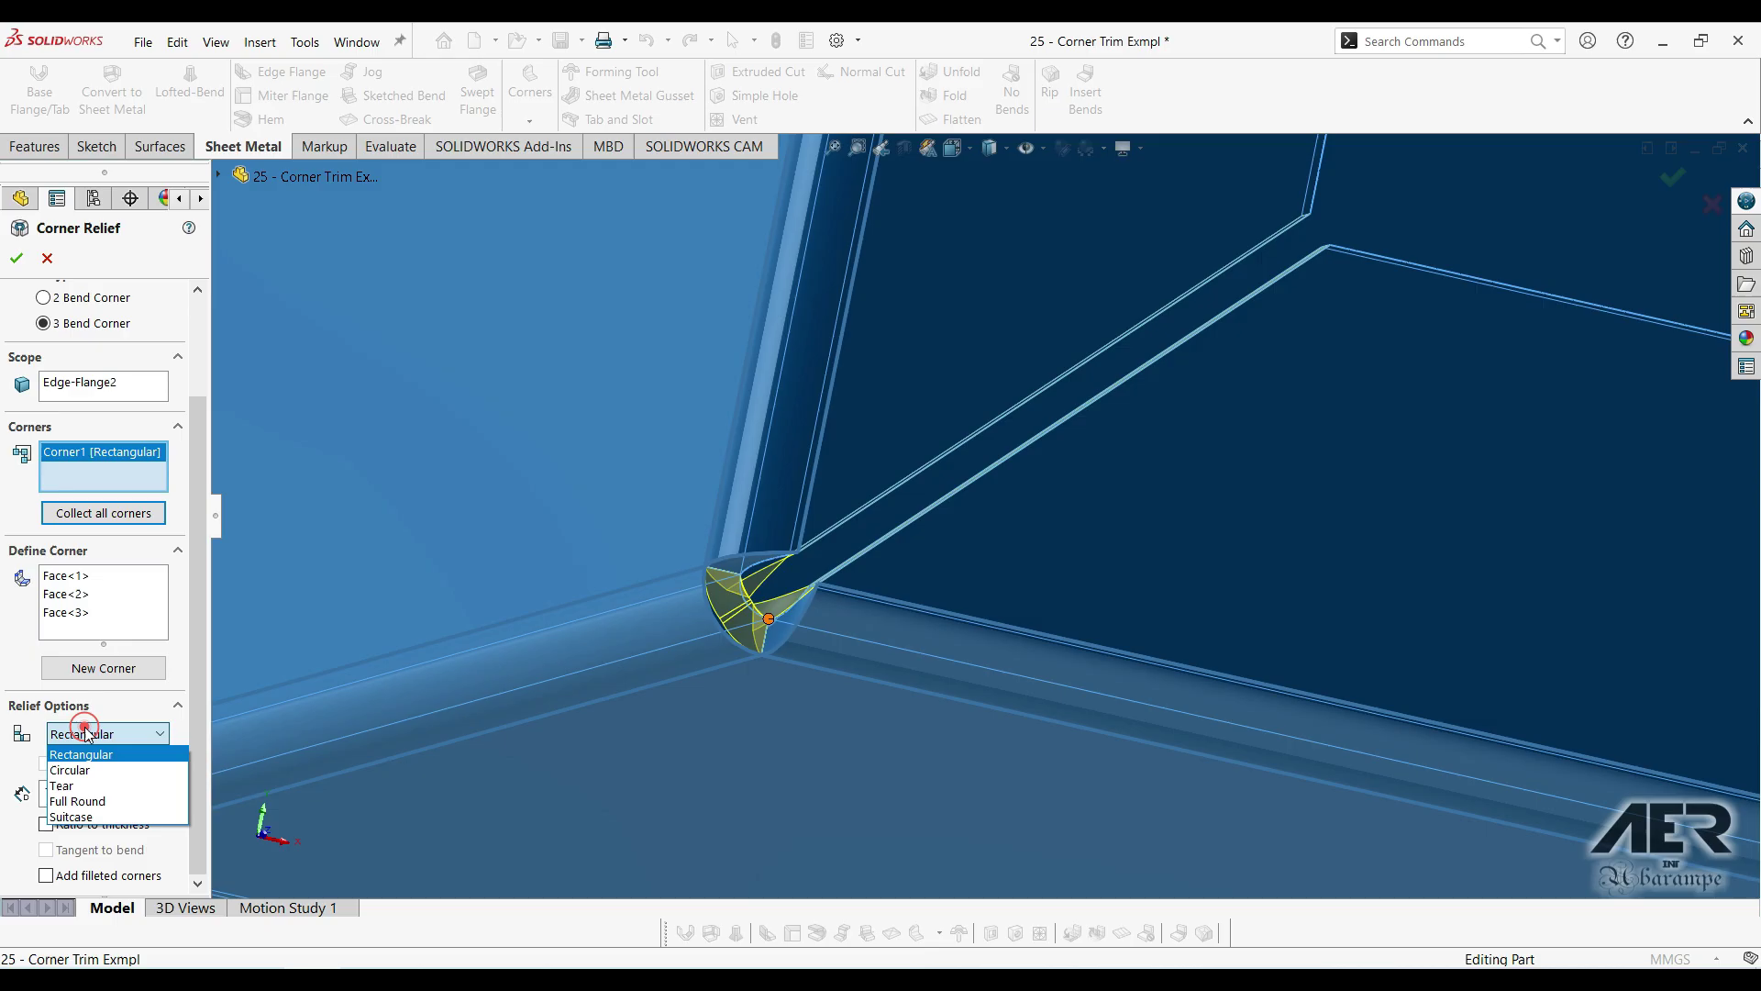
click(92, 753)
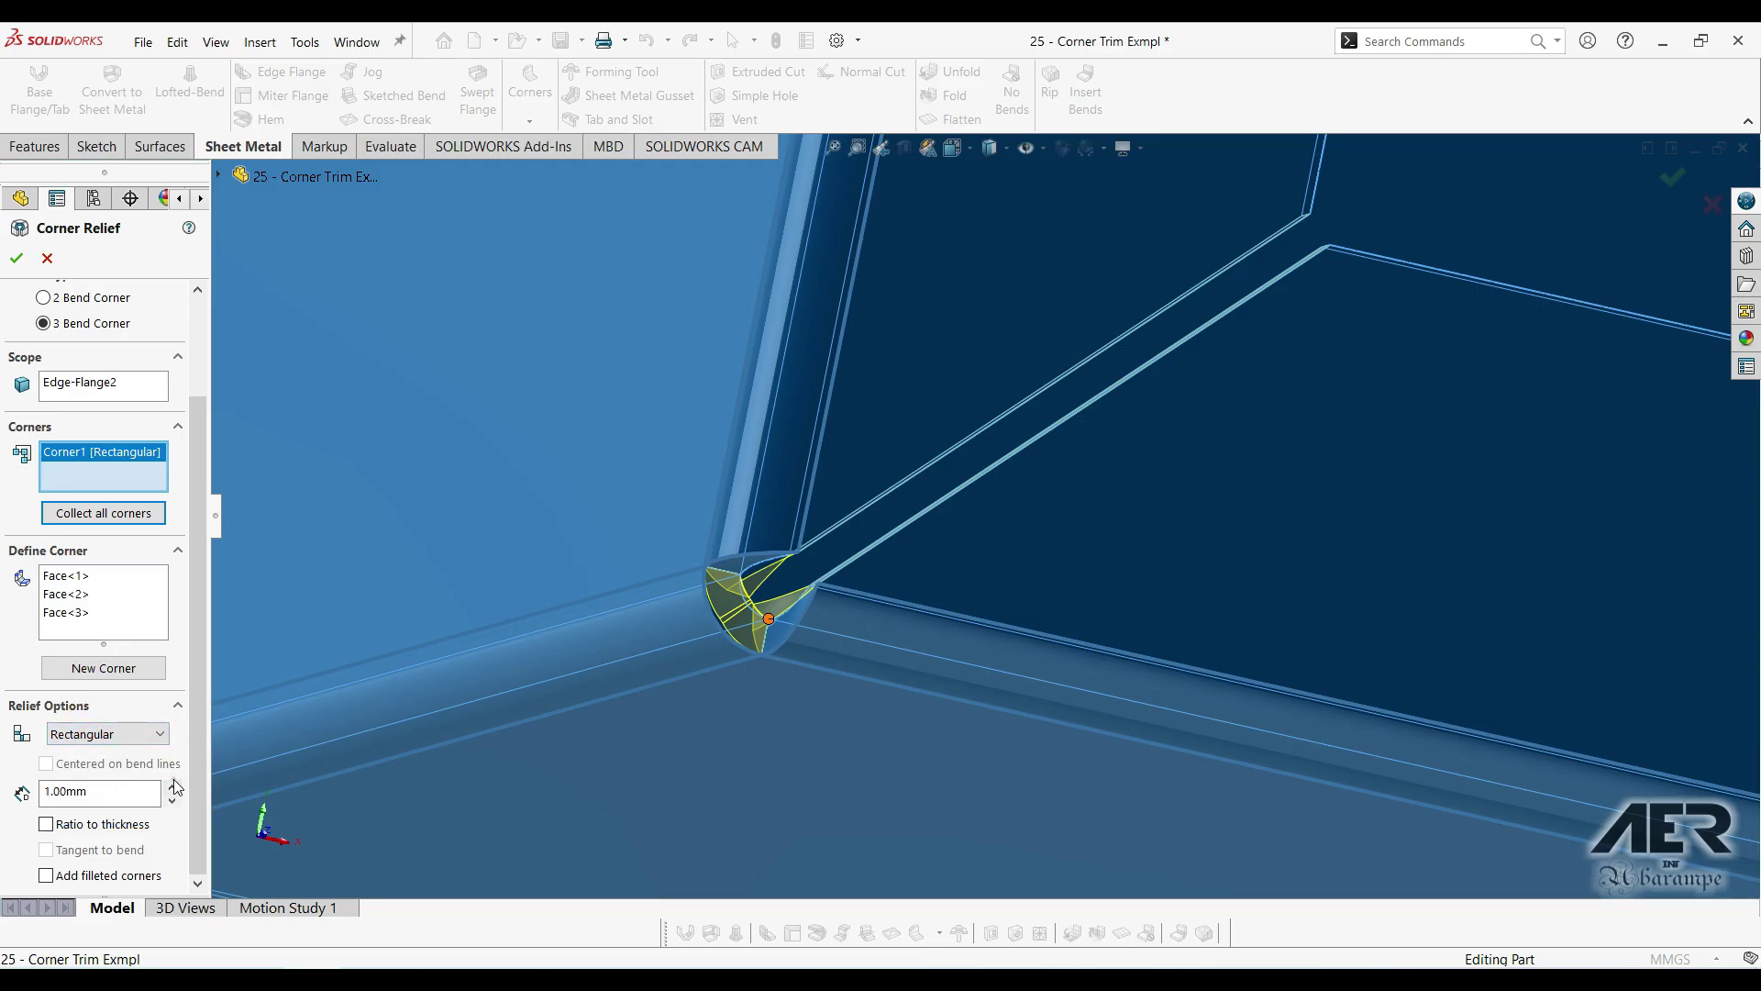
click(172, 787)
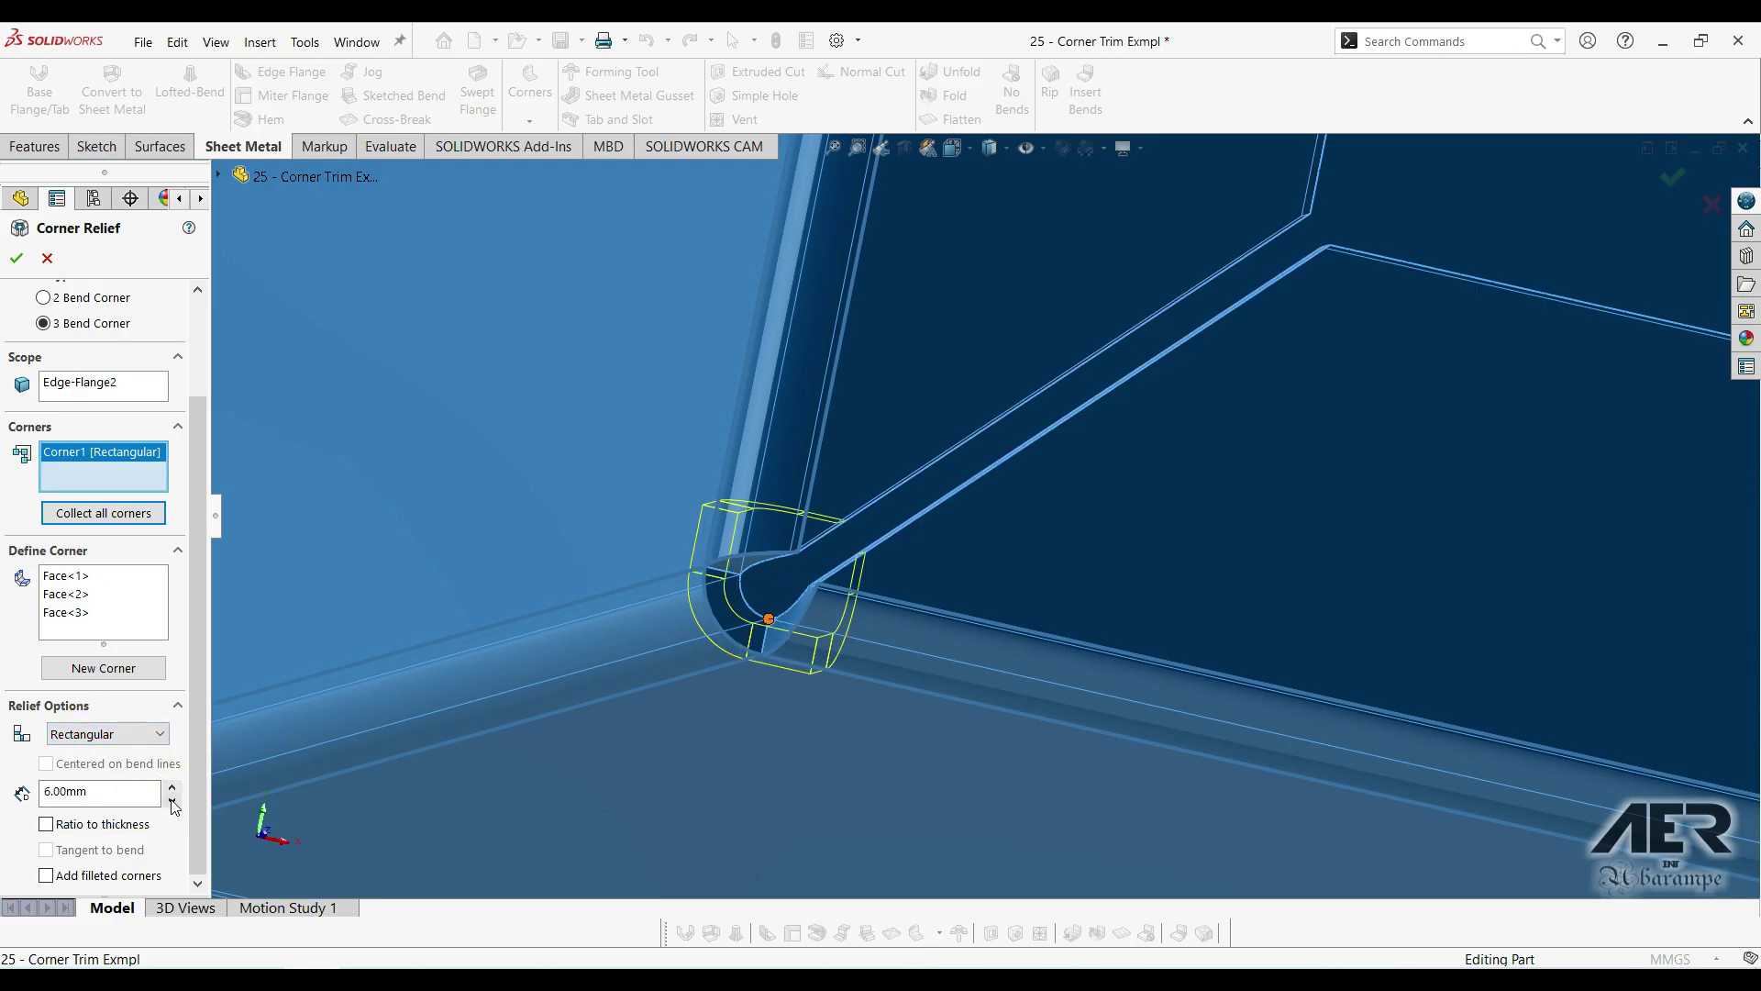
click(170, 799)
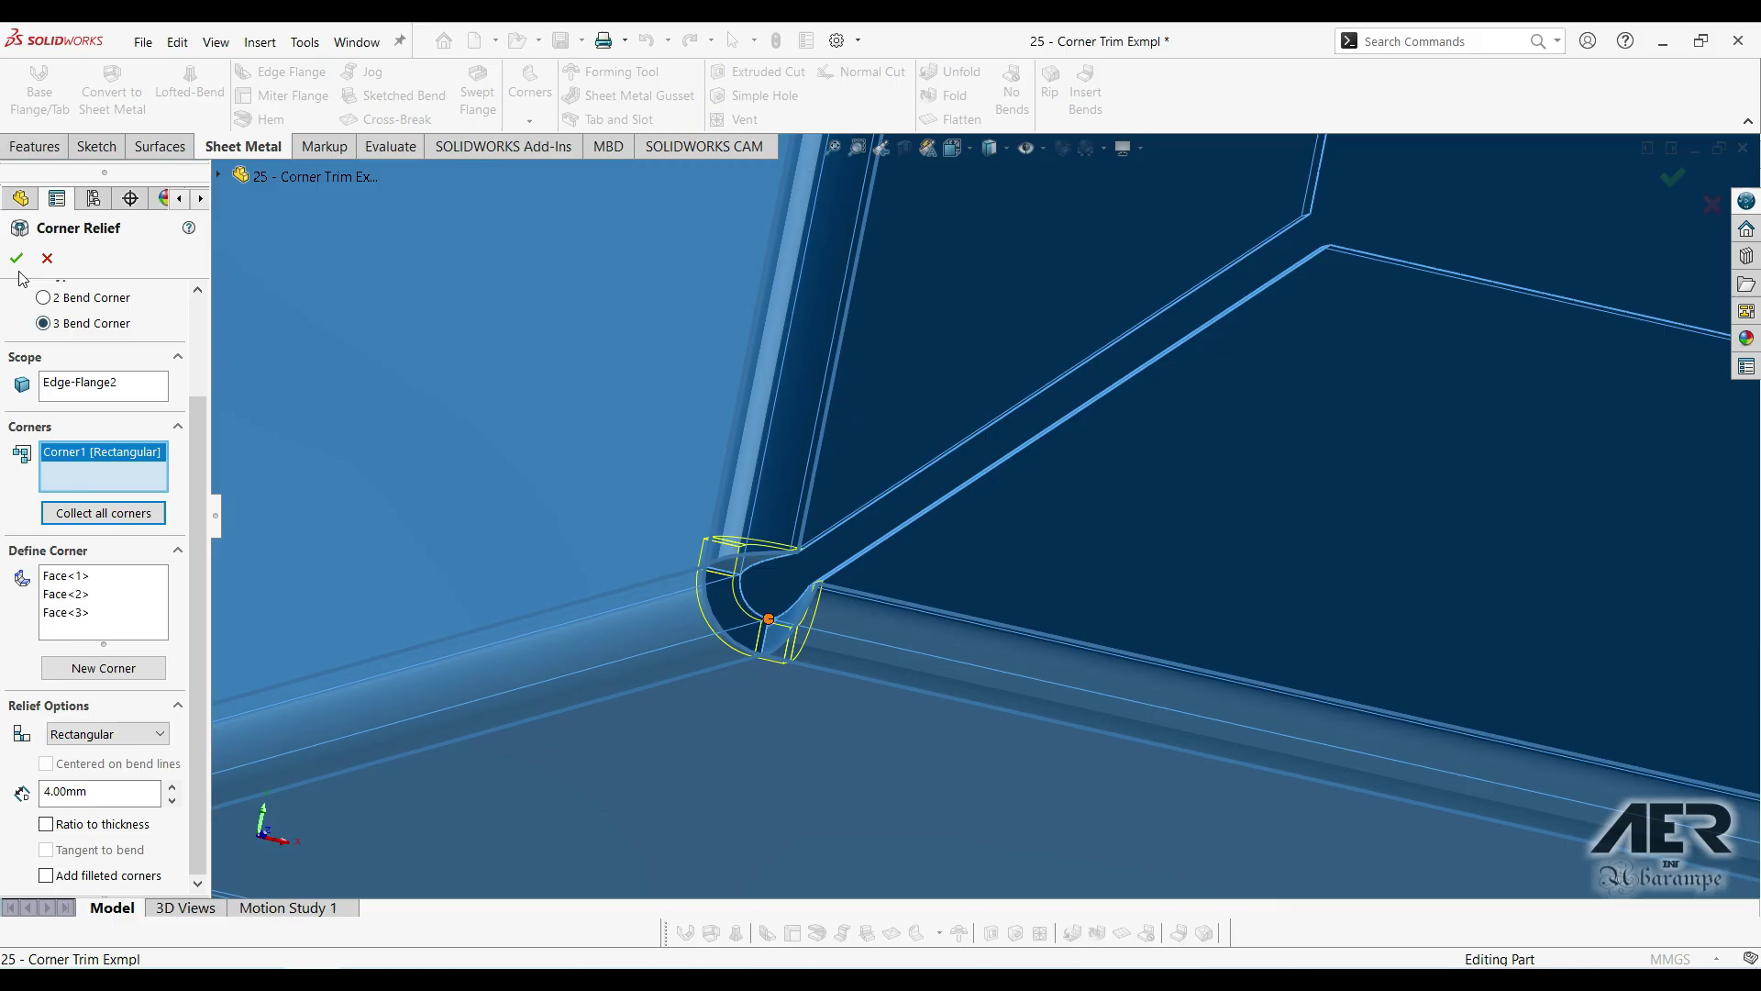
key(Return)
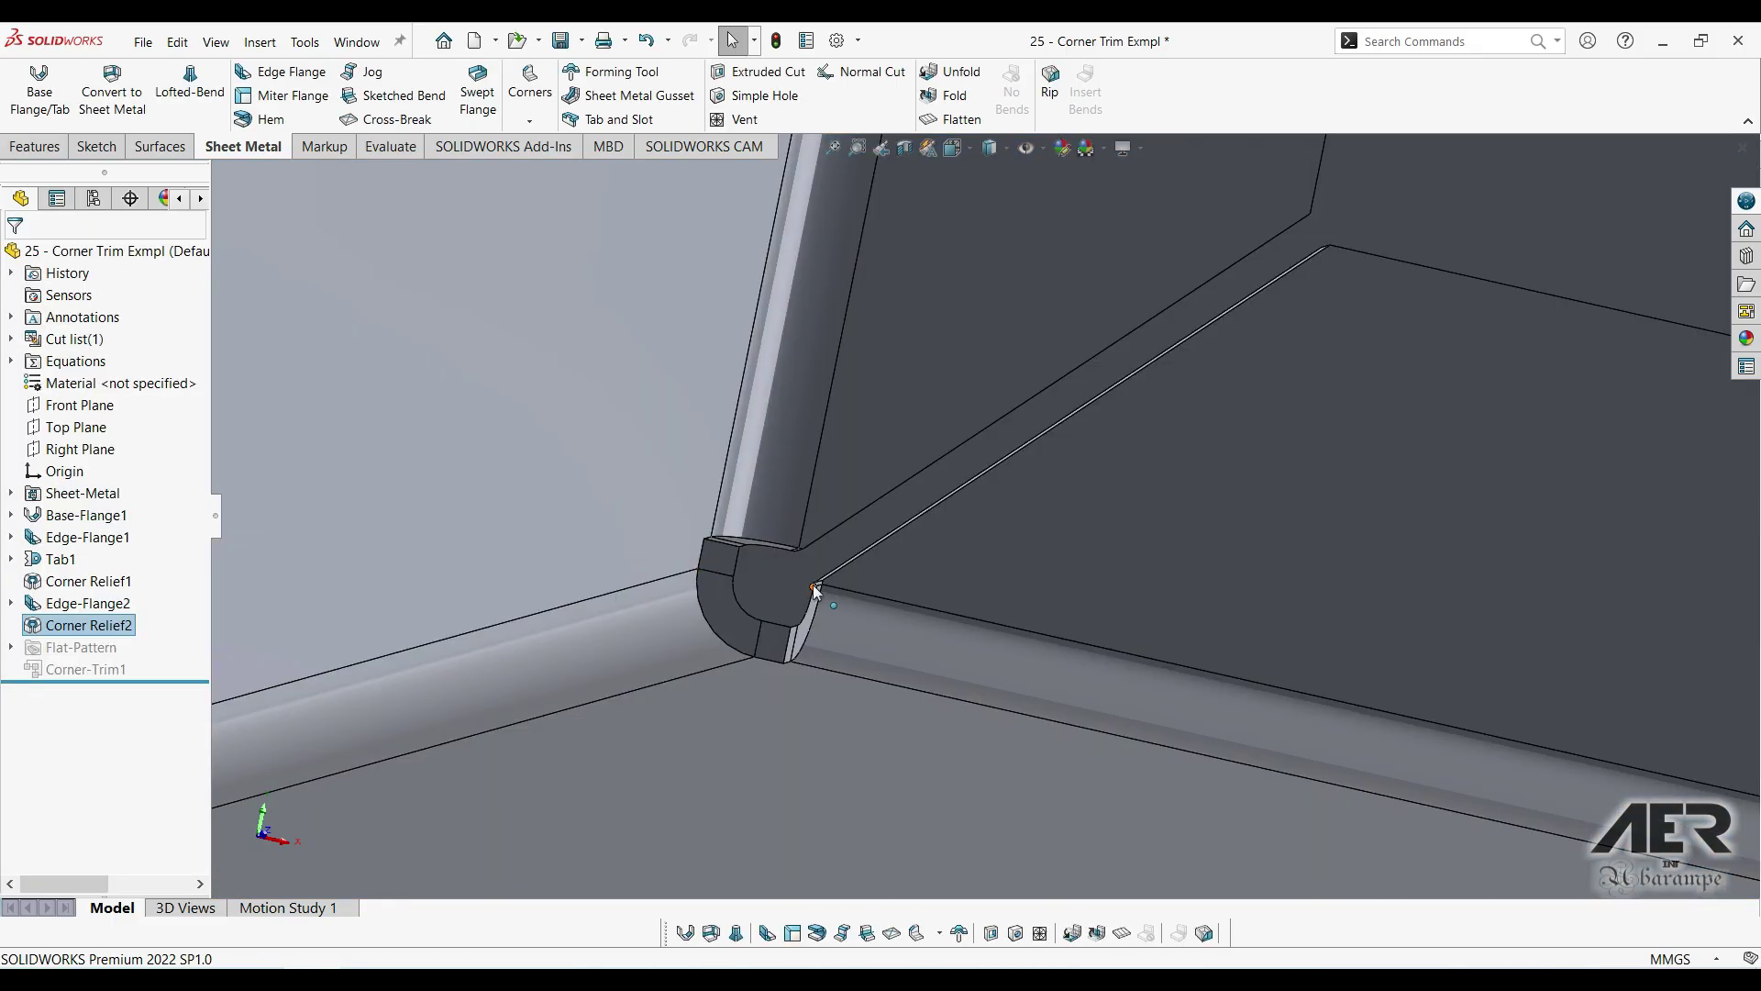
scroll(804, 599, down, 1)
middle_drag(779, 602, 336, 826)
scroll(1113, 486, up, 3)
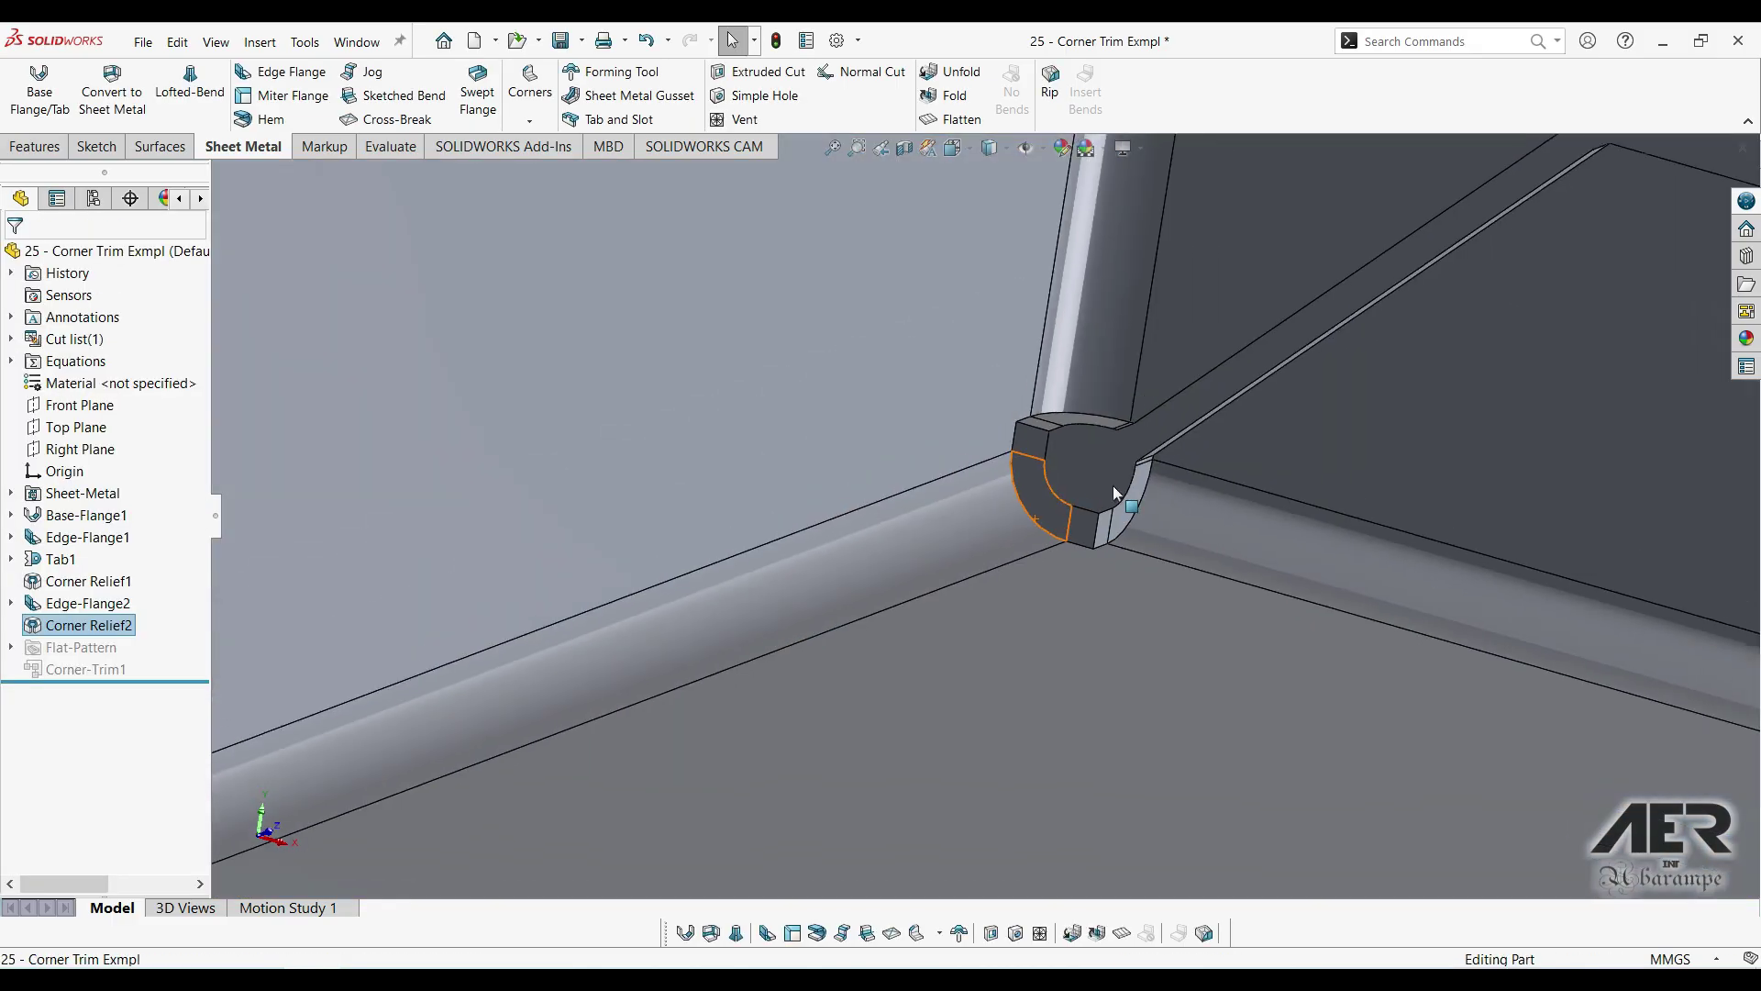
middle_drag(1123, 469, 1124, 451)
scroll(1125, 451, down, 1)
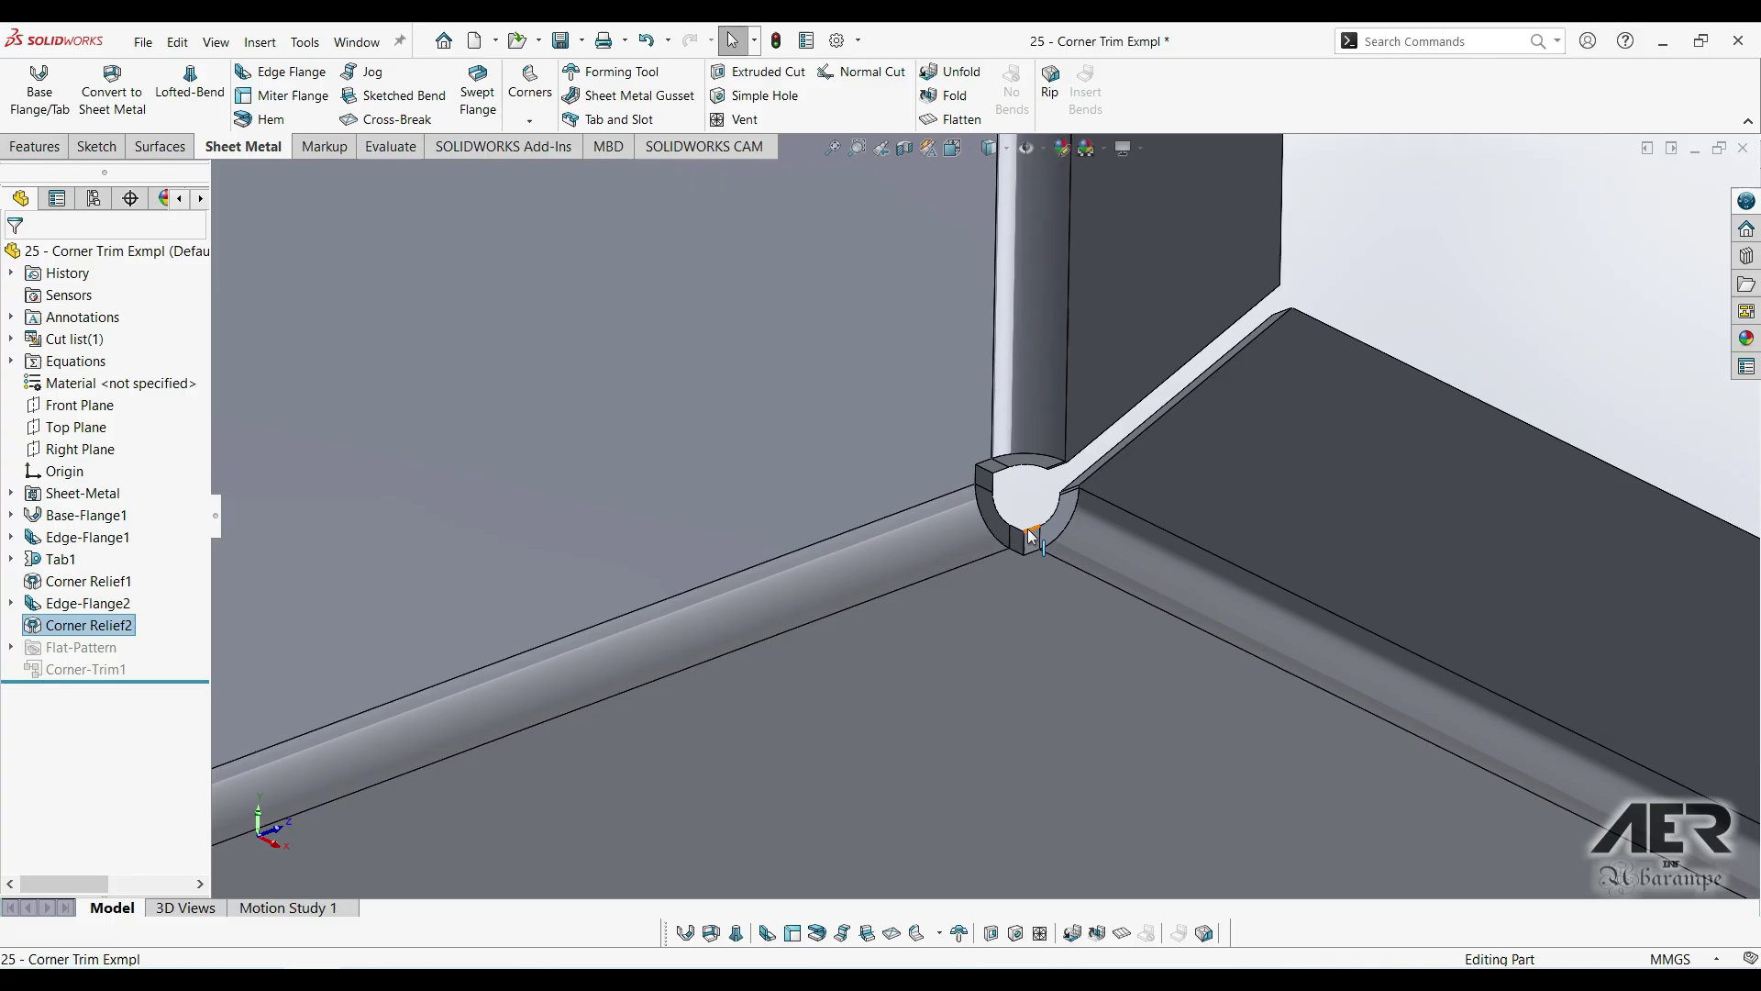
middle_drag(1029, 531, 947, 505)
scroll(950, 507, up, 5)
scroll(1180, 449, up, 3)
middle_drag(1179, 449, 729, 405)
middle_drag(737, 569, 895, 635)
scroll(752, 508, up, 3)
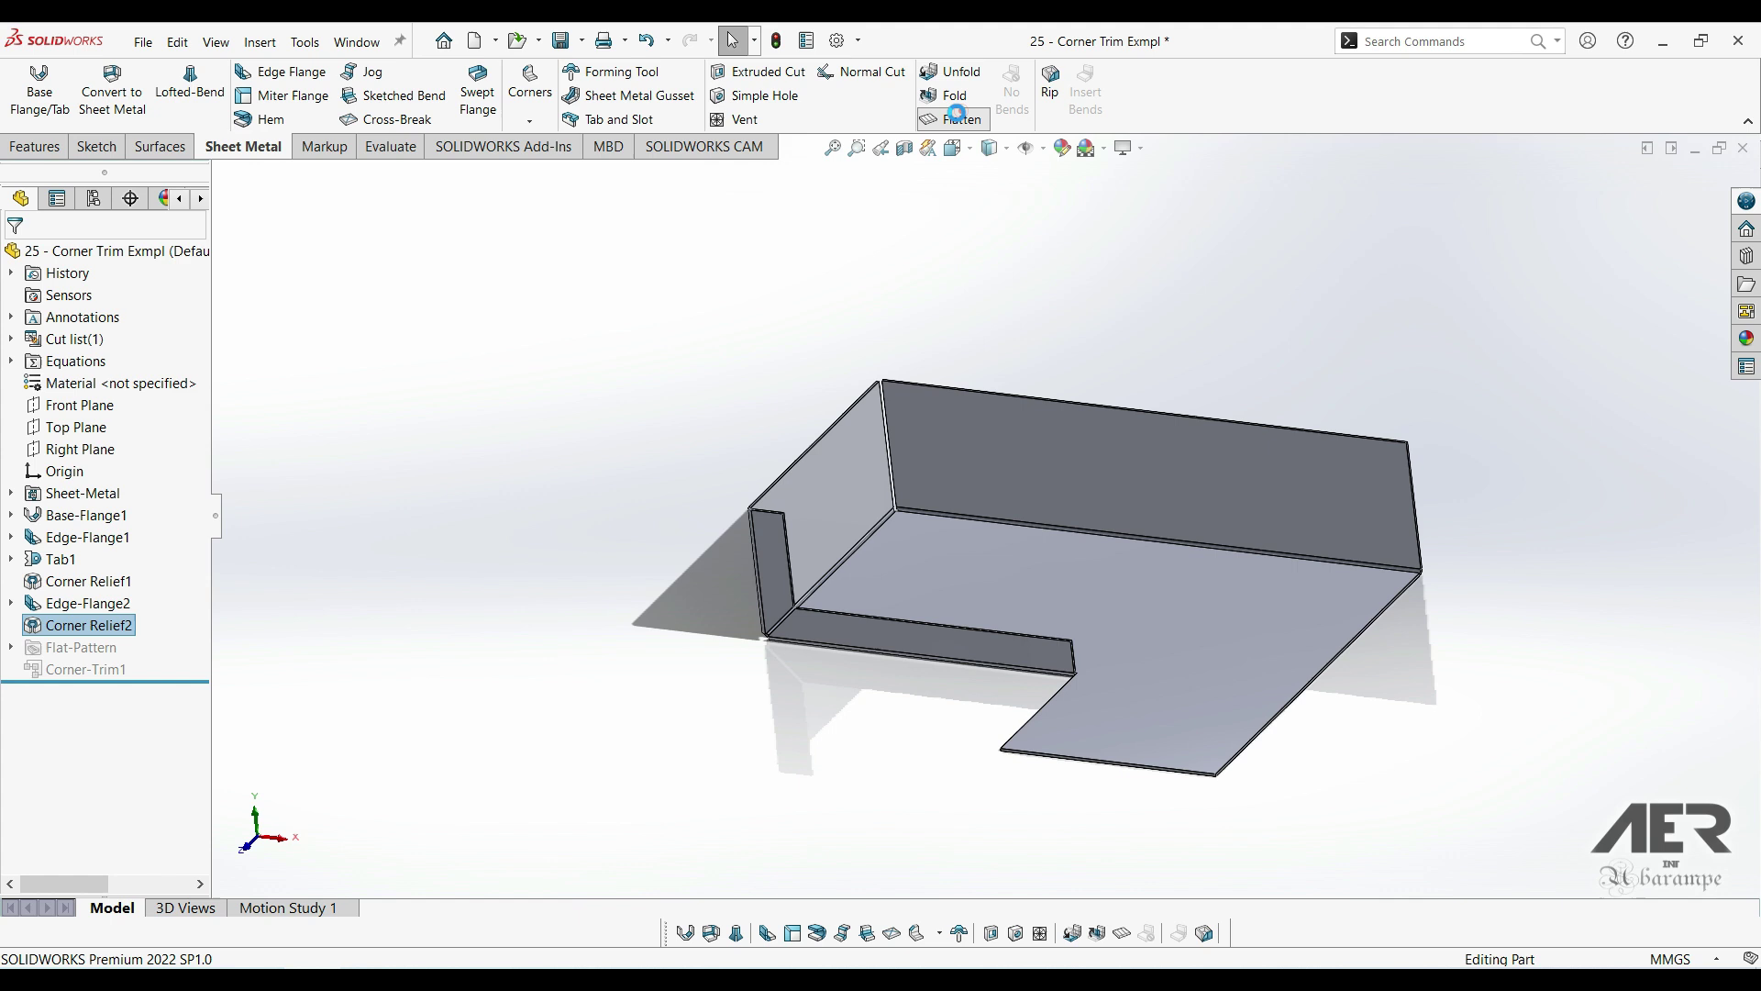
click(954, 119)
mouse_move(869, 507)
middle_down()
mouse_move(950, 505)
mouse_move(954, 581)
mouse_move(920, 609)
mouse_move(1010, 642)
middle_up()
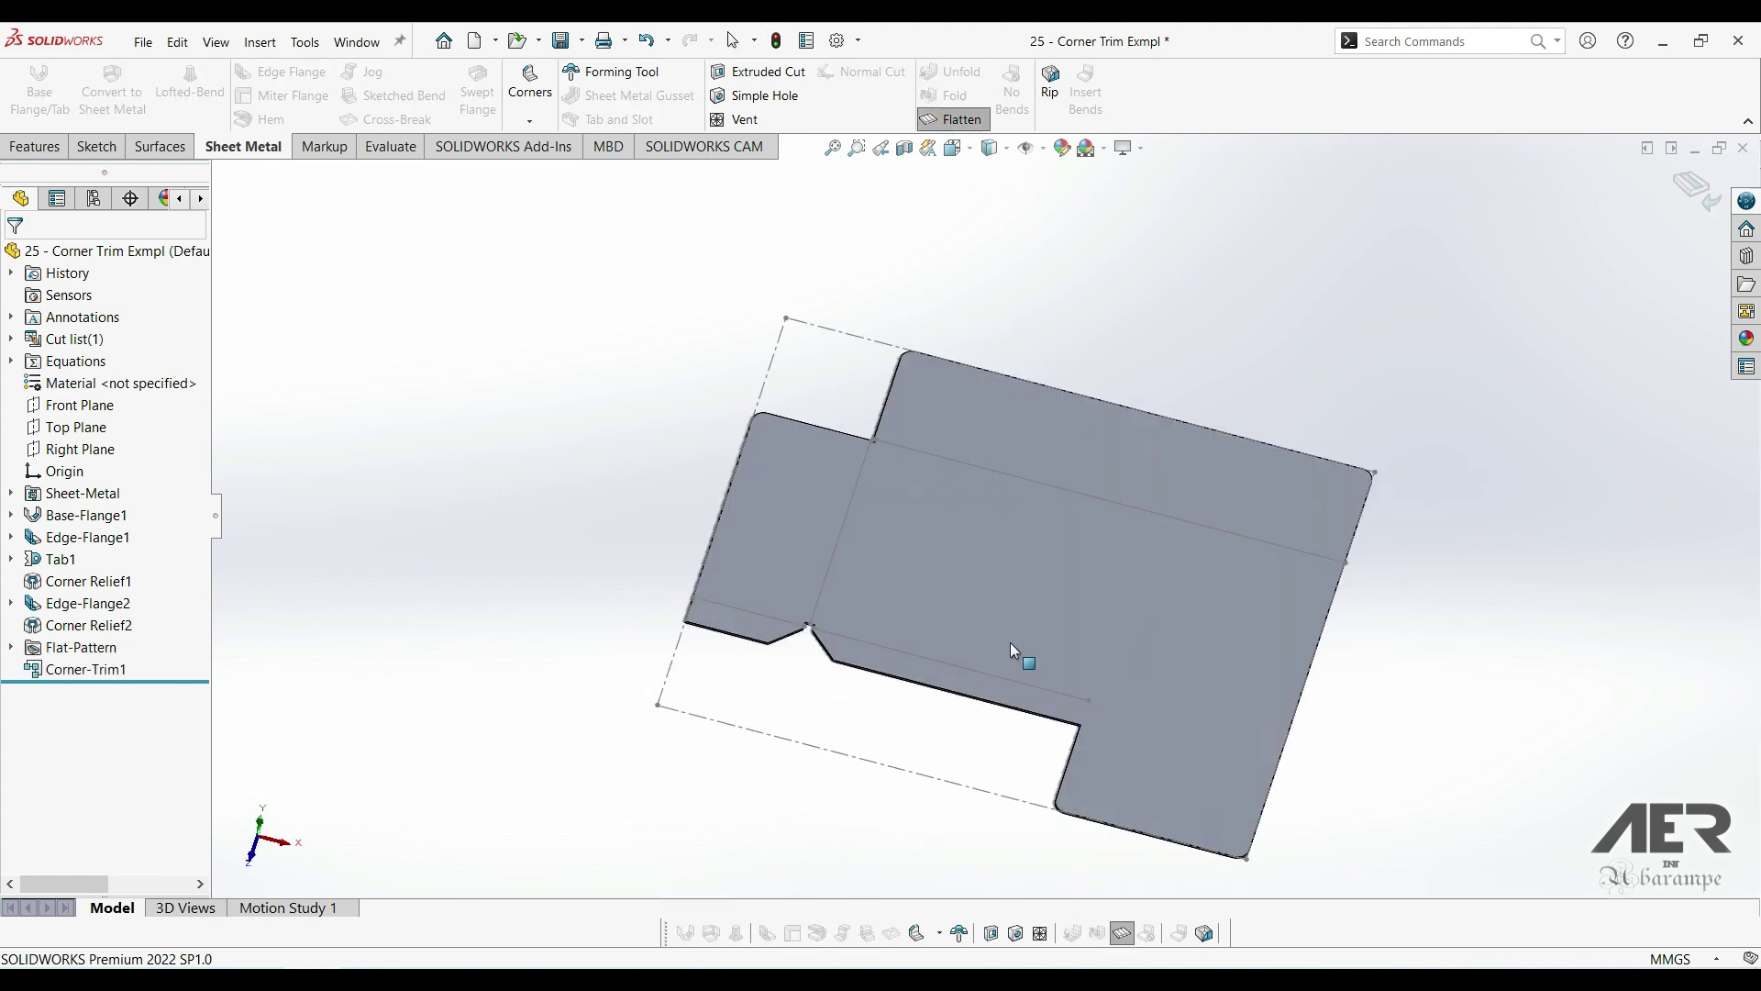
click(954, 119)
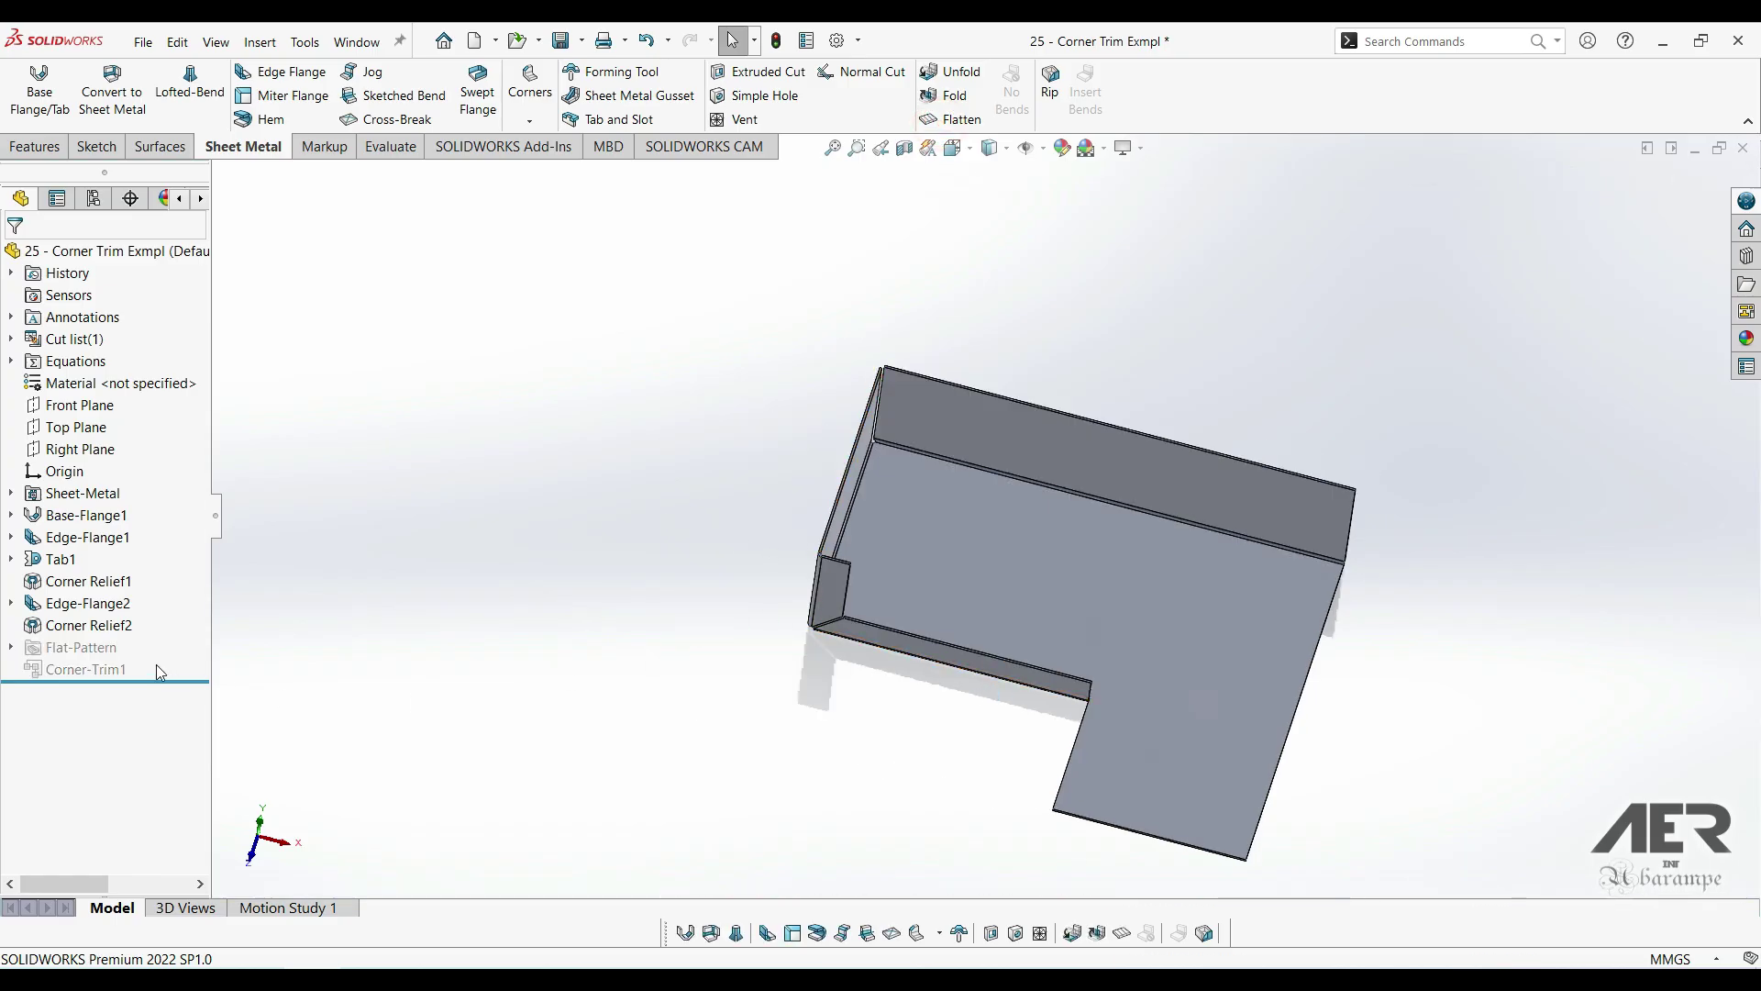
- Delete Corner Relief2 and Corner Relief1 from the feature tree
click(128, 624)
key(Delete)
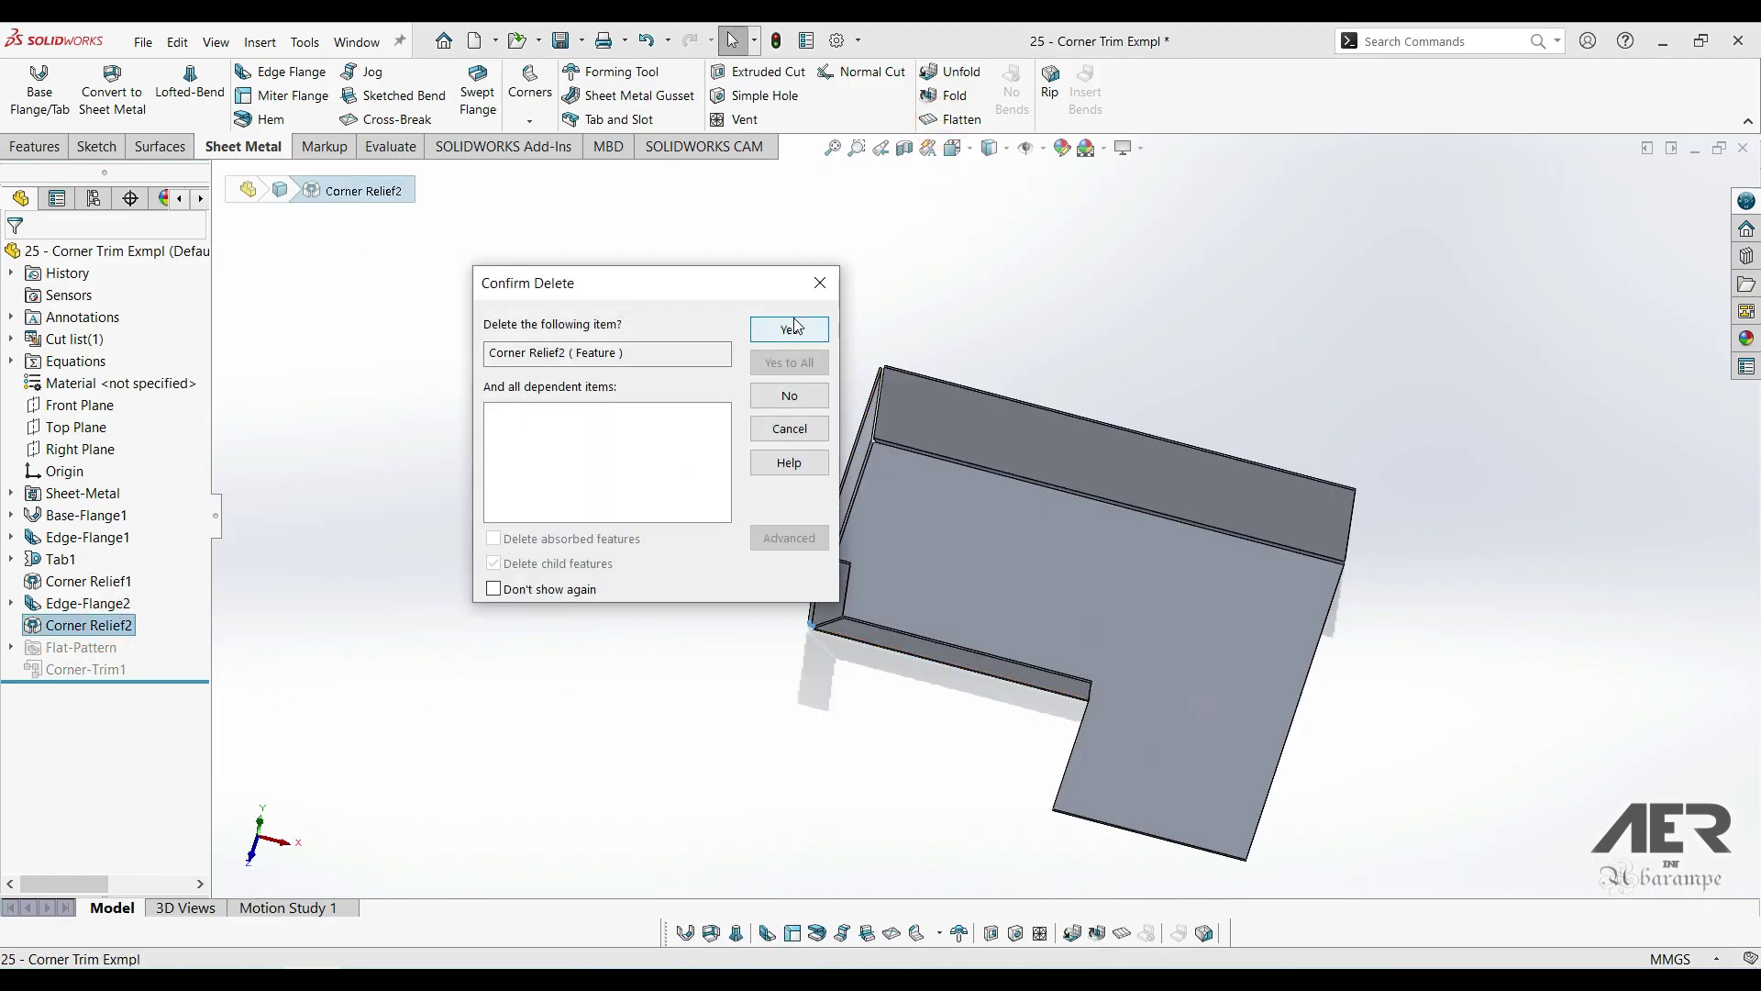
click(794, 326)
click(92, 581)
key(Delete)
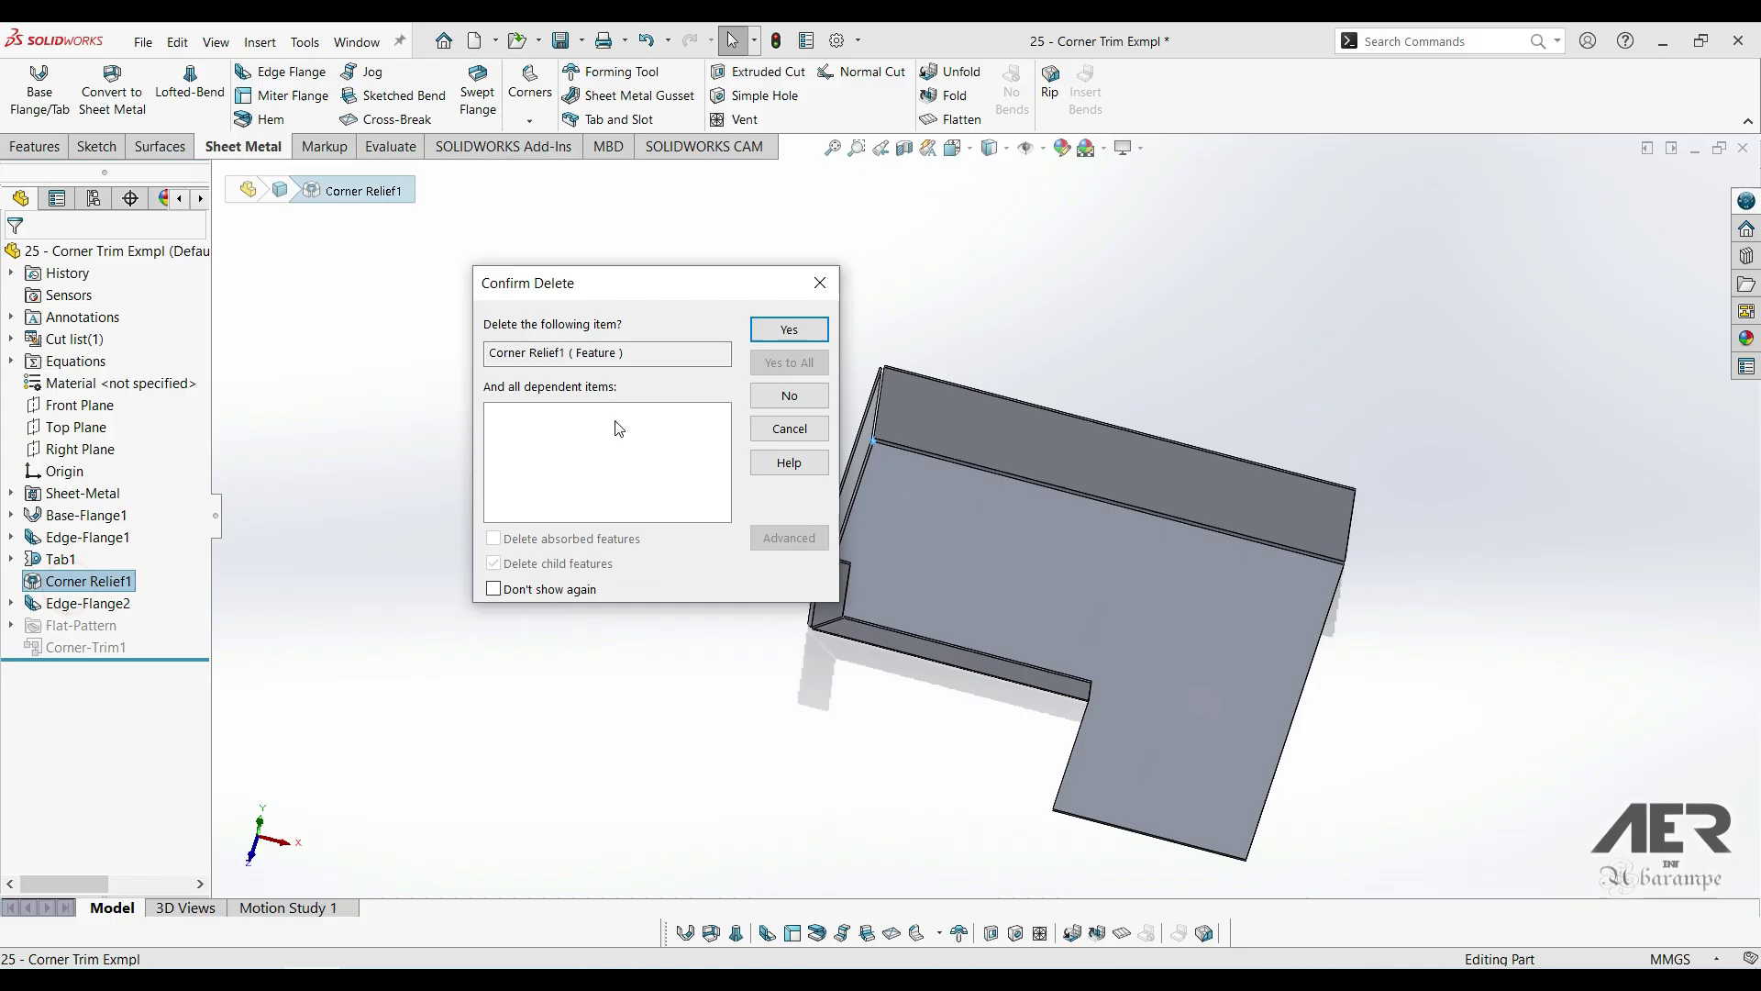
click(788, 330)
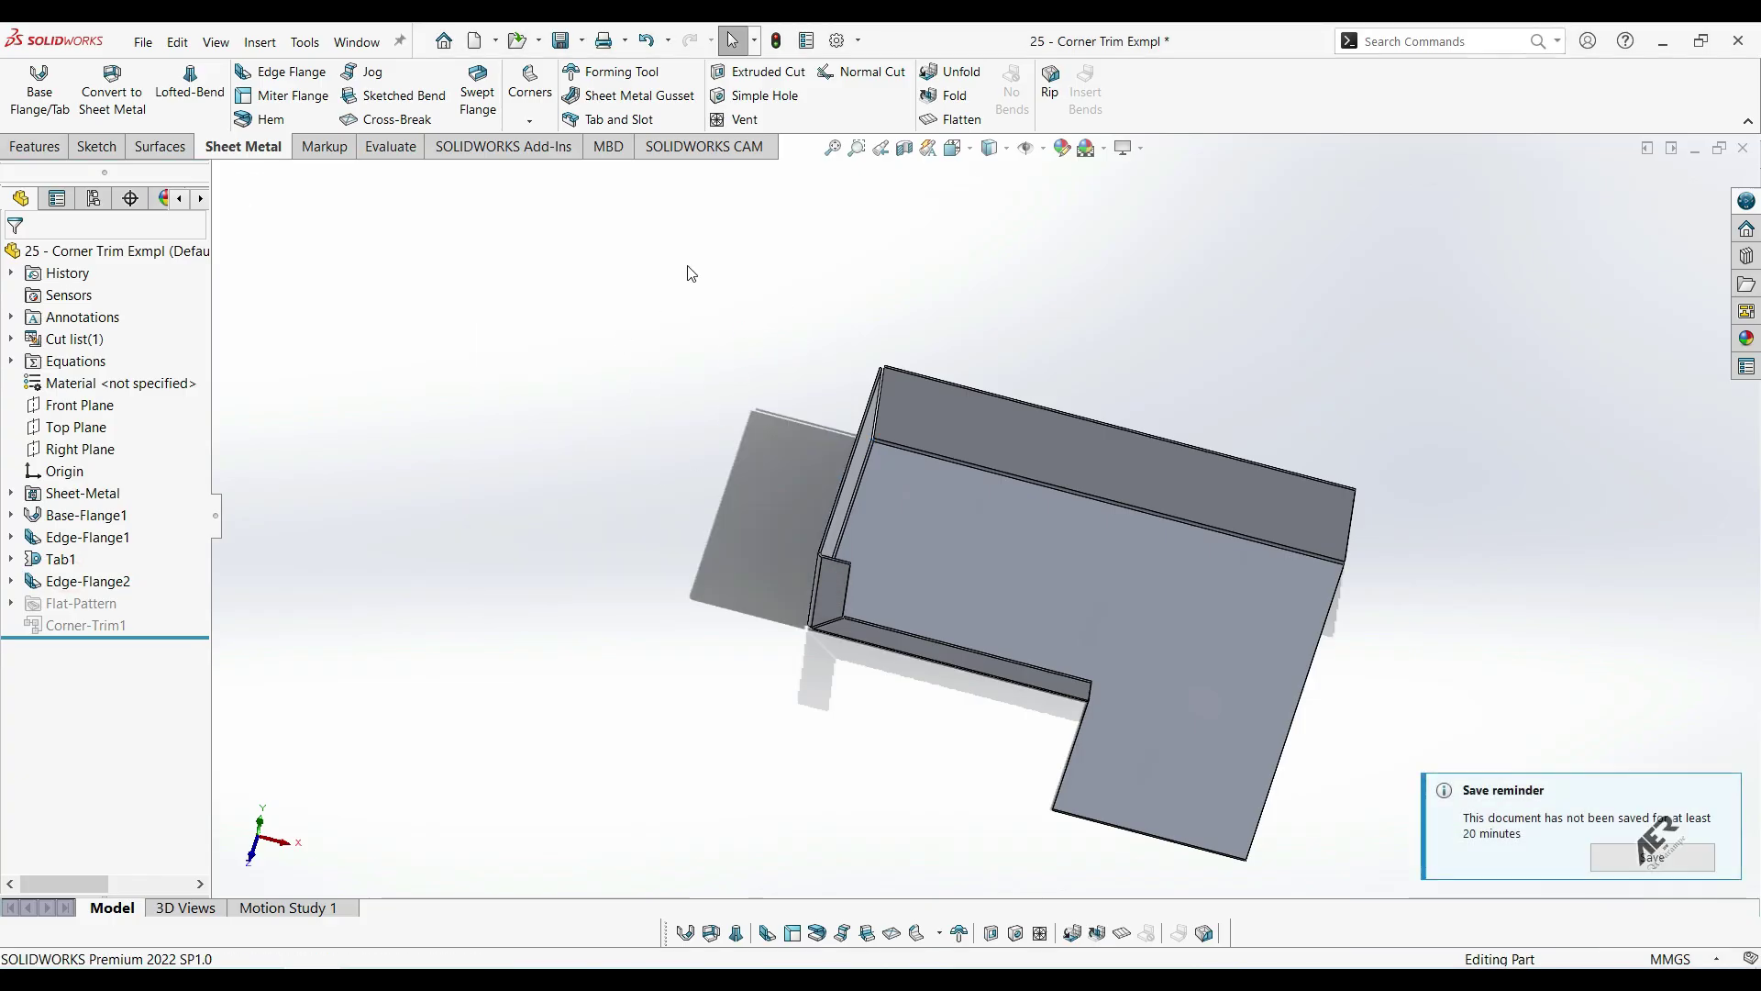
- Flatten the part and start a Corner-Trim on the flat pattern
click(953, 119)
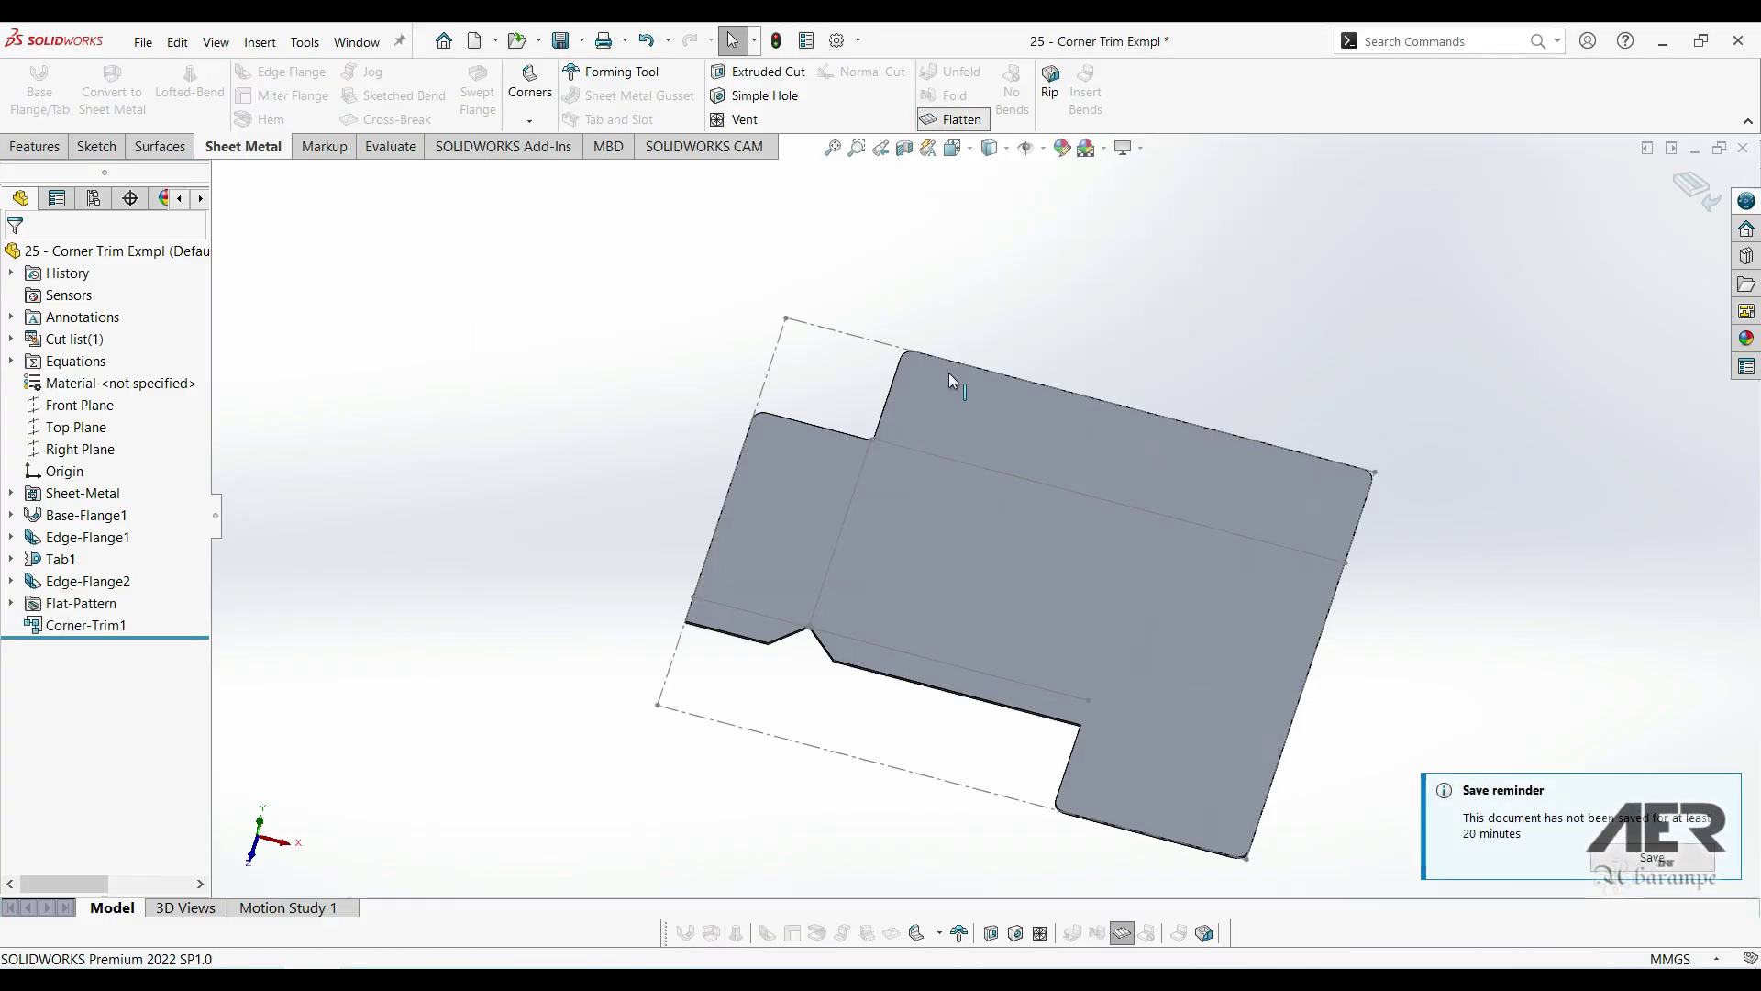
click(541, 125)
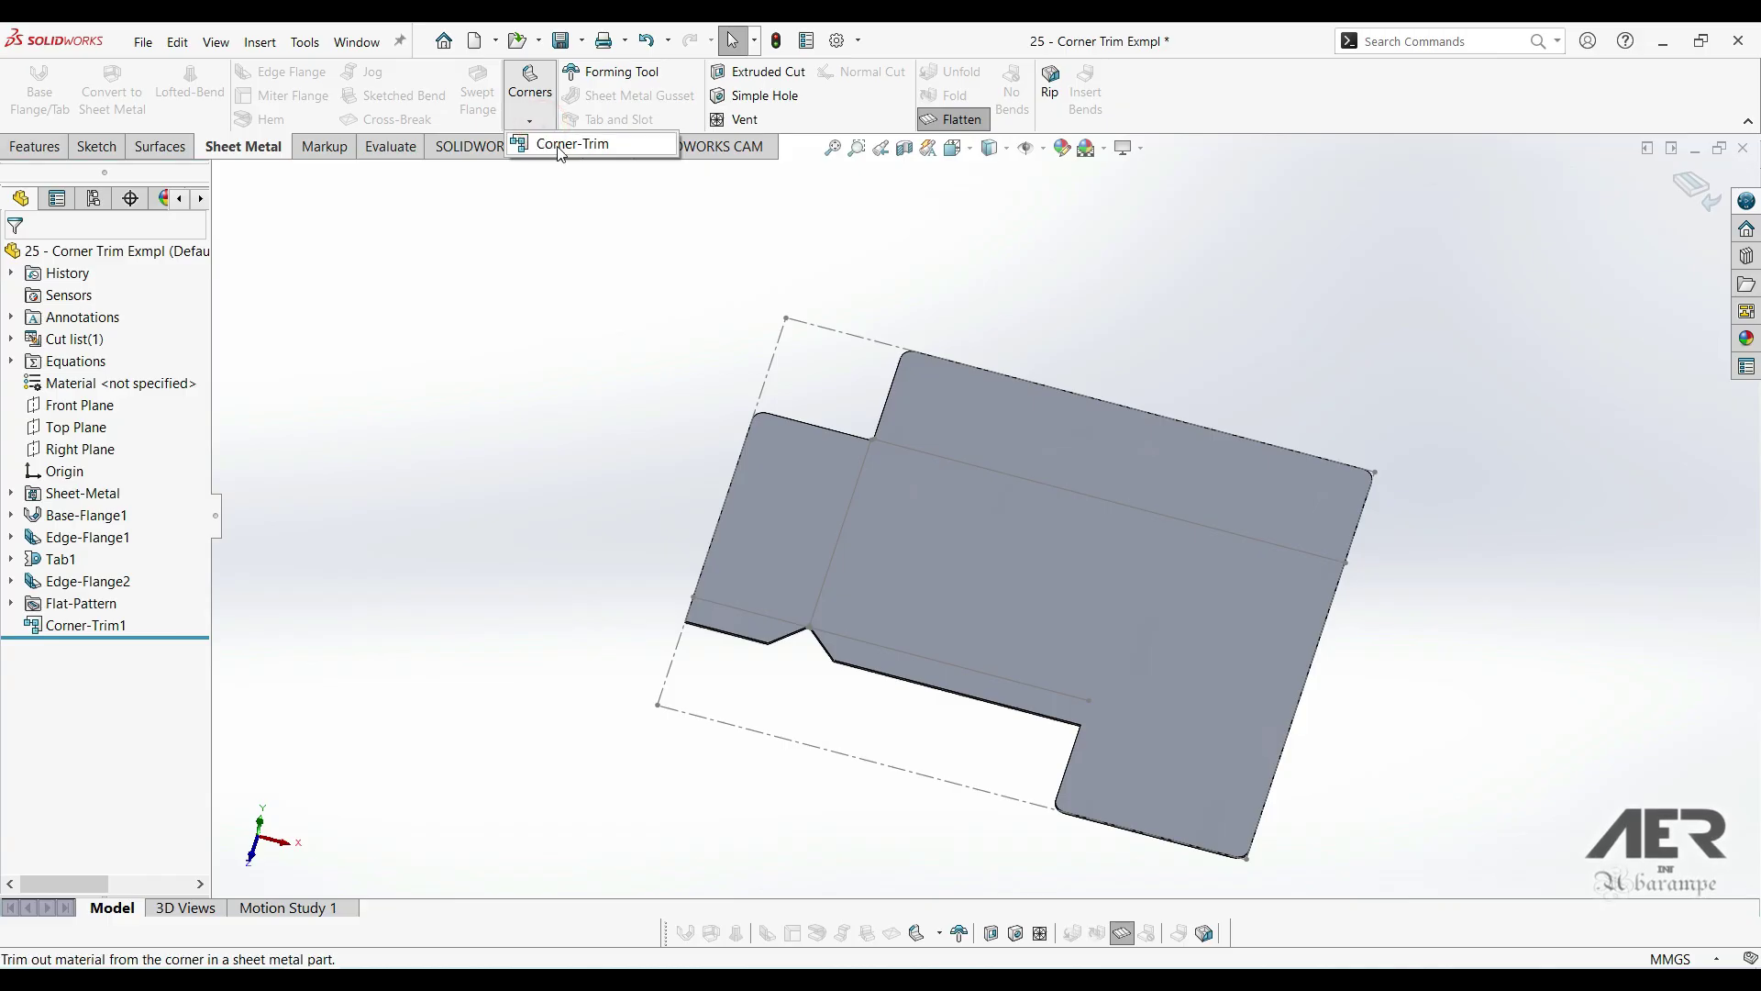
click(570, 147)
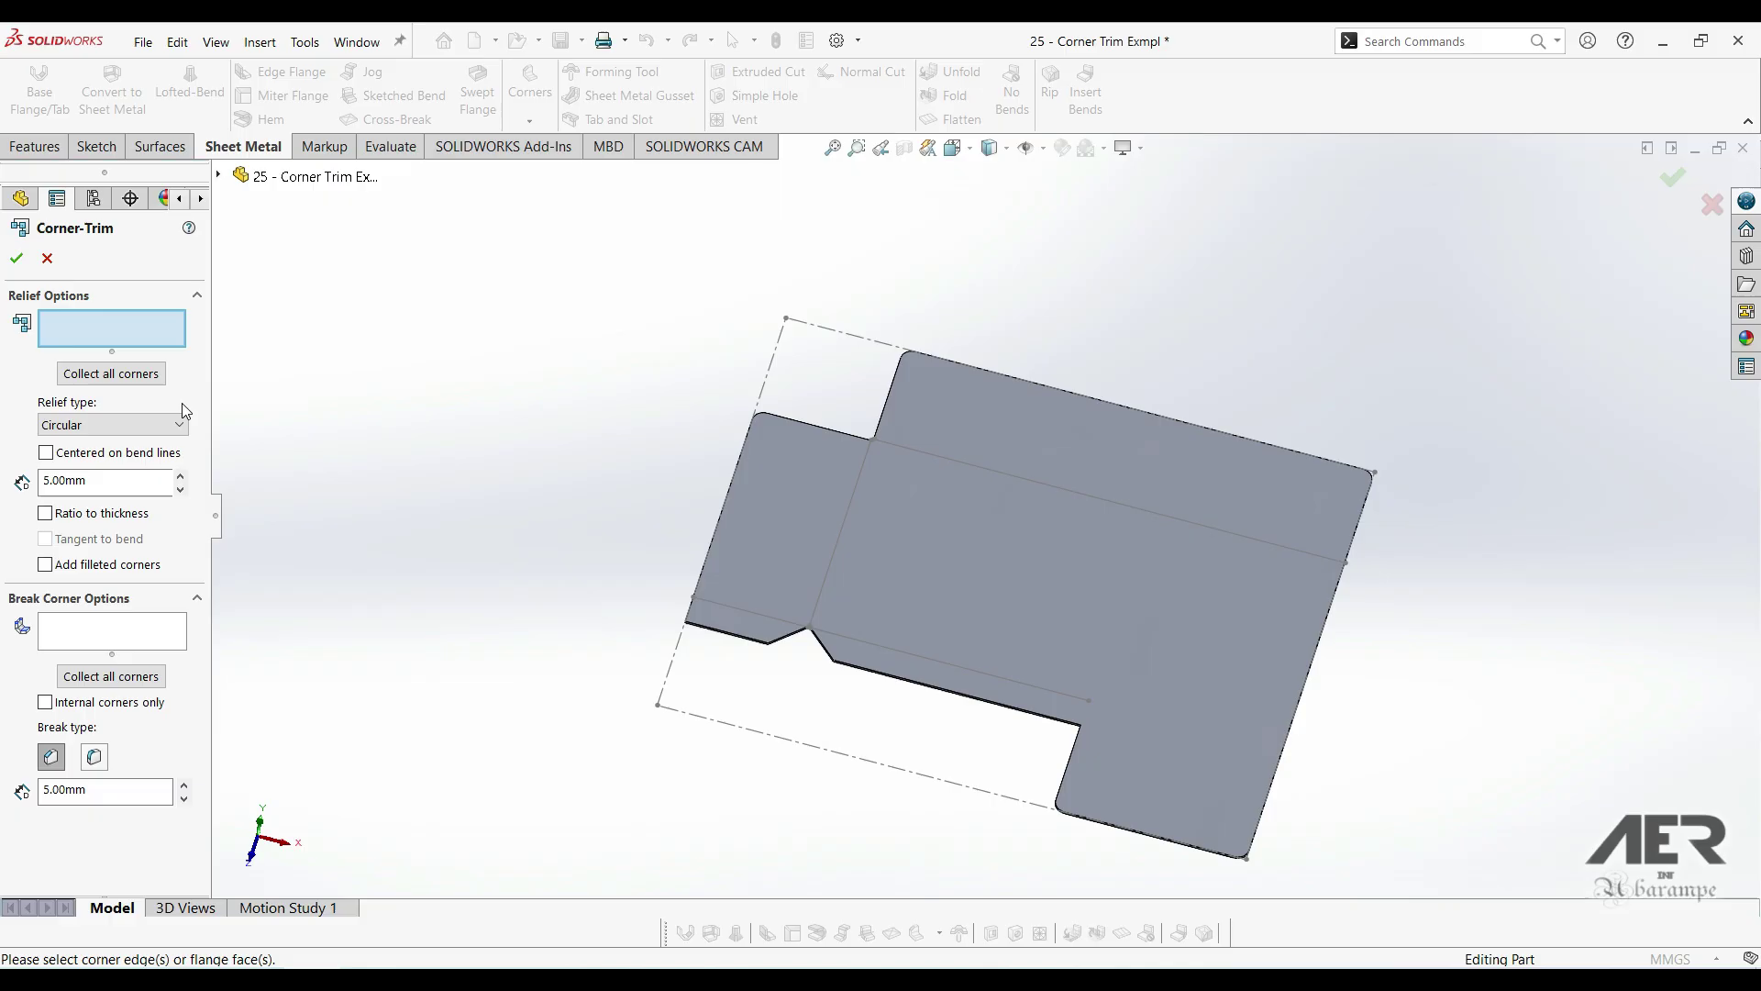
- Collect all flat-pattern corners and try the Square and Bend Waist relief types
click(90, 373)
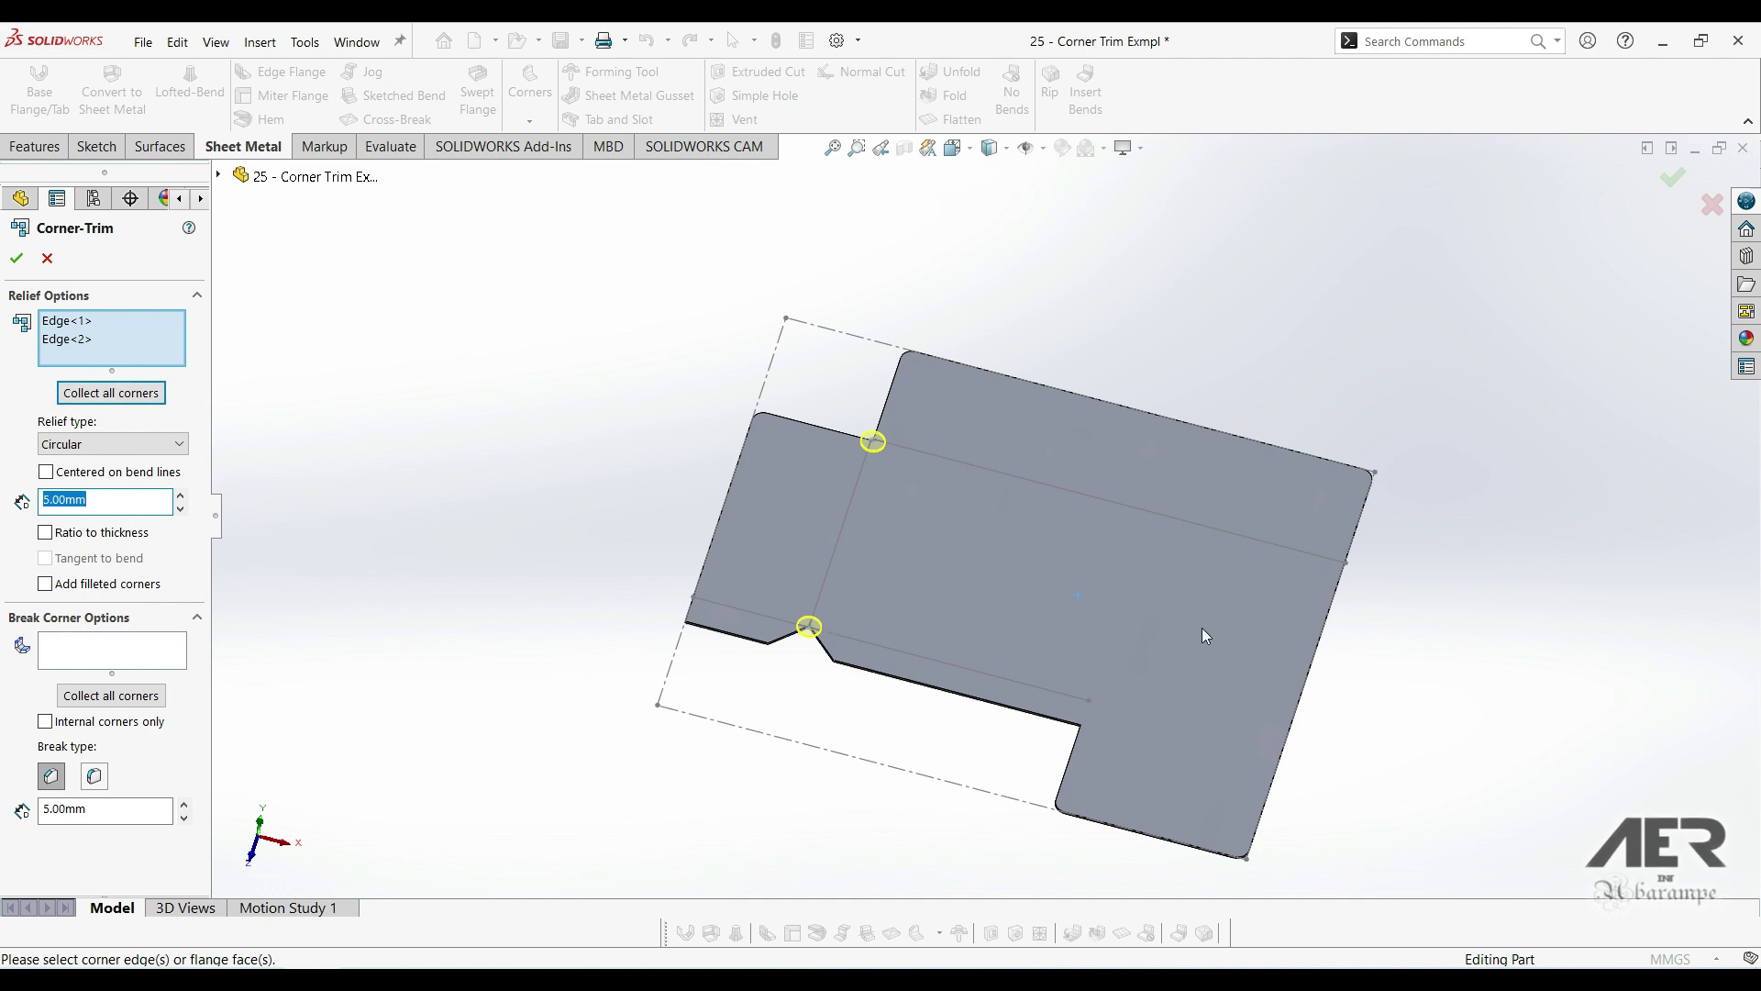
scroll(1205, 633, down, 2)
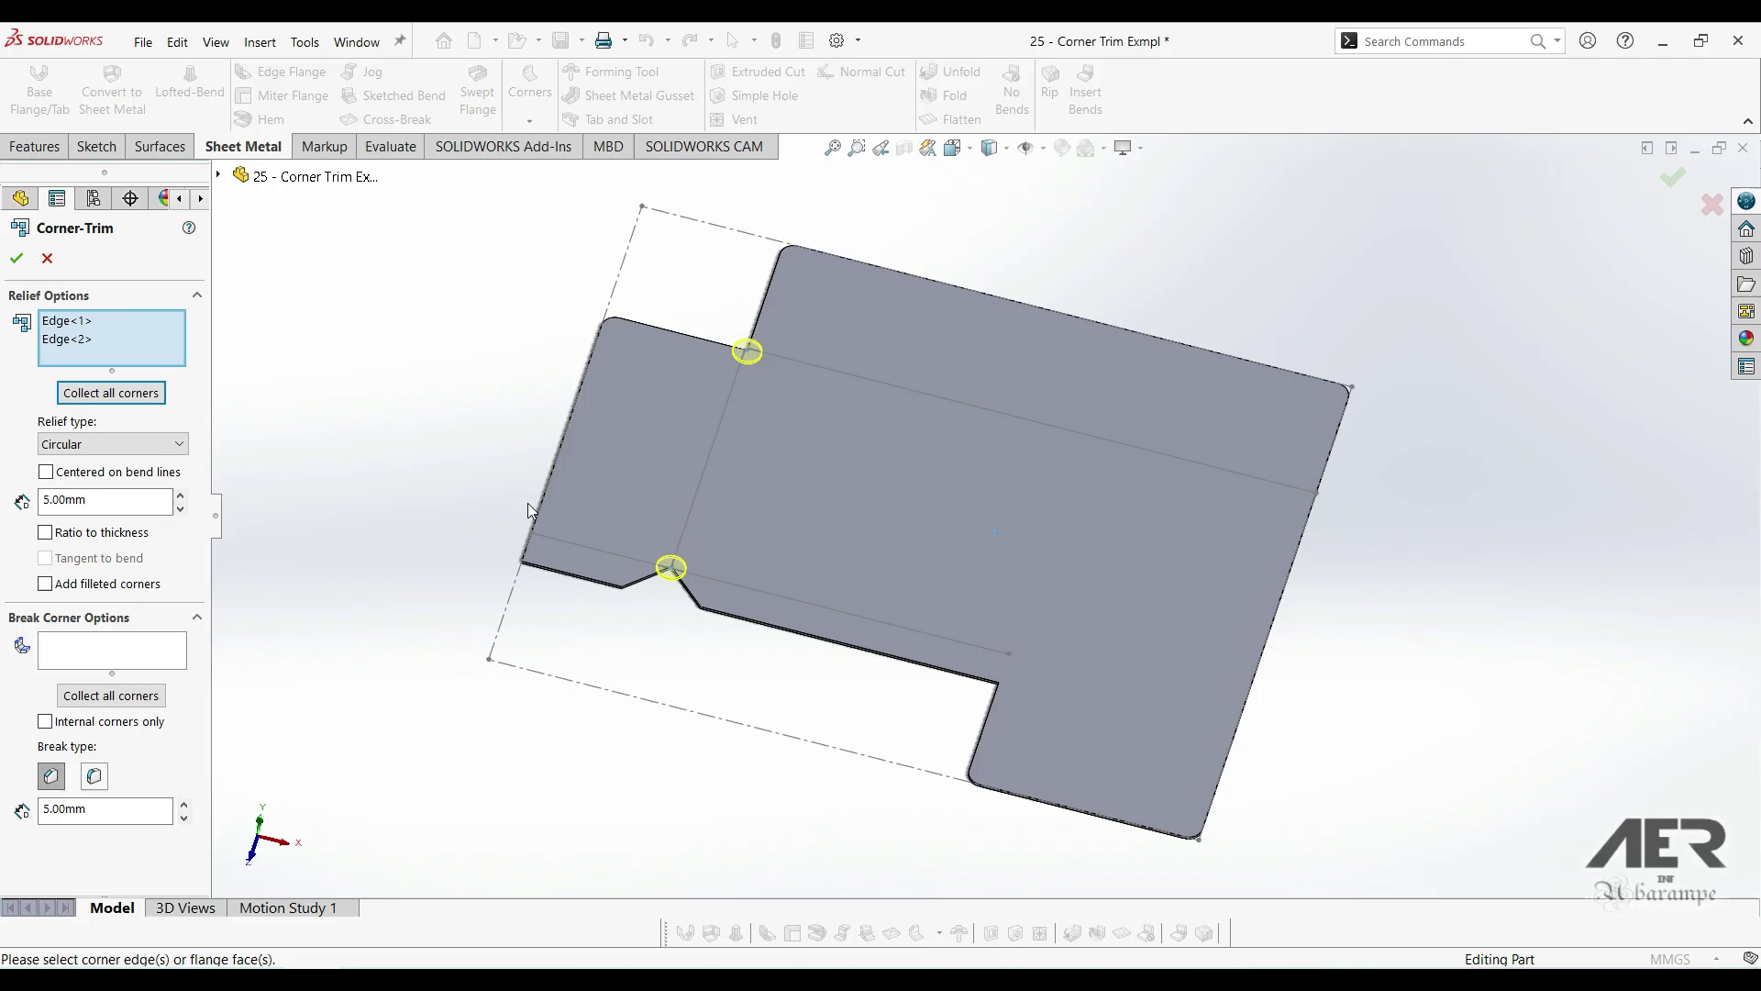
click(166, 443)
click(121, 475)
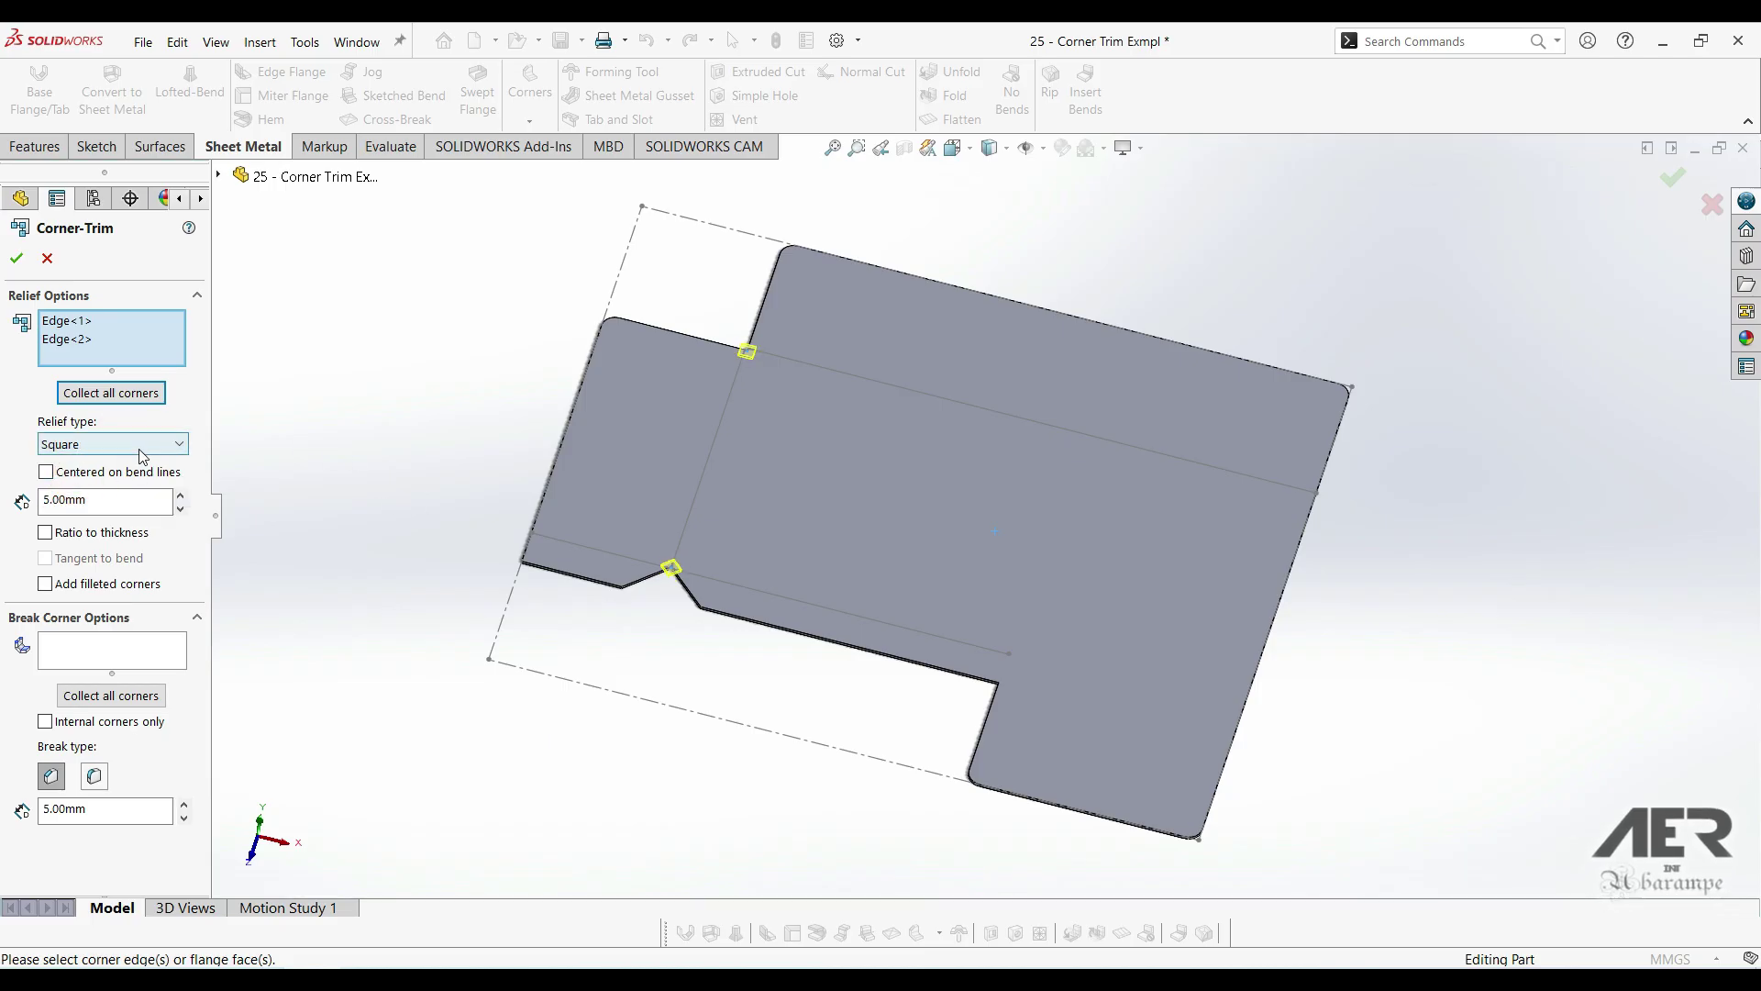
click(140, 450)
click(79, 496)
- Apply a Circular Corner-Trim relief sized 5.00mm to both corners
click(132, 450)
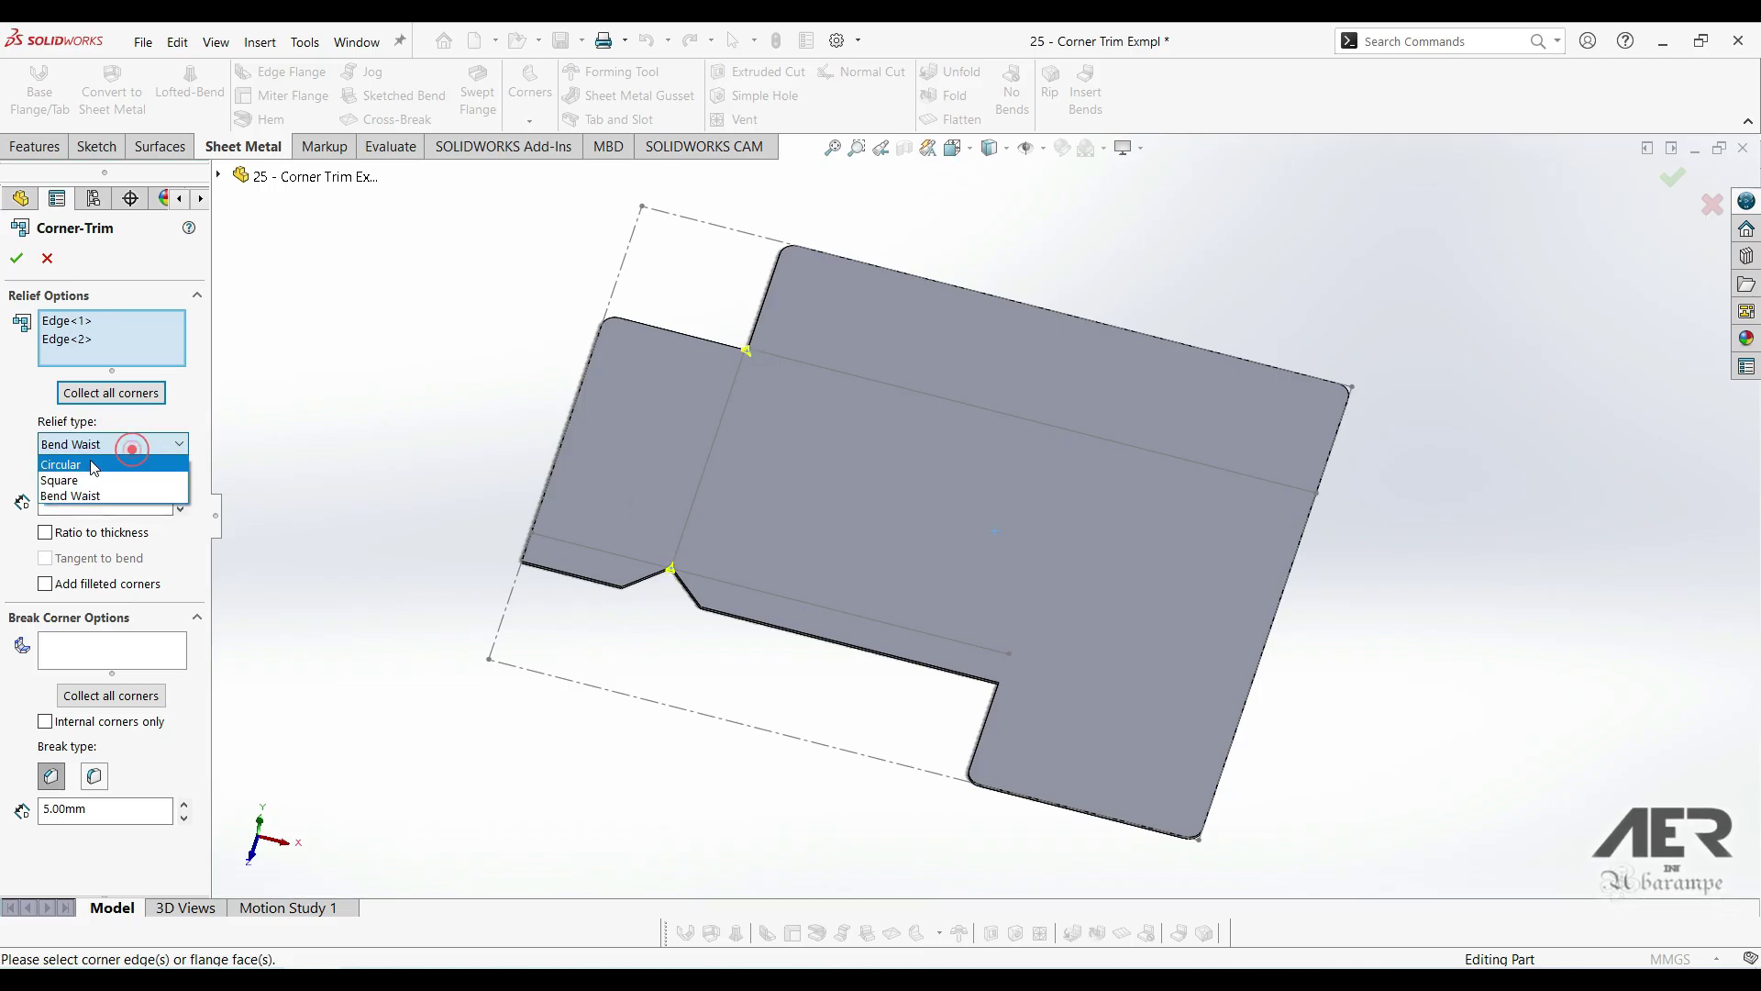
click(95, 466)
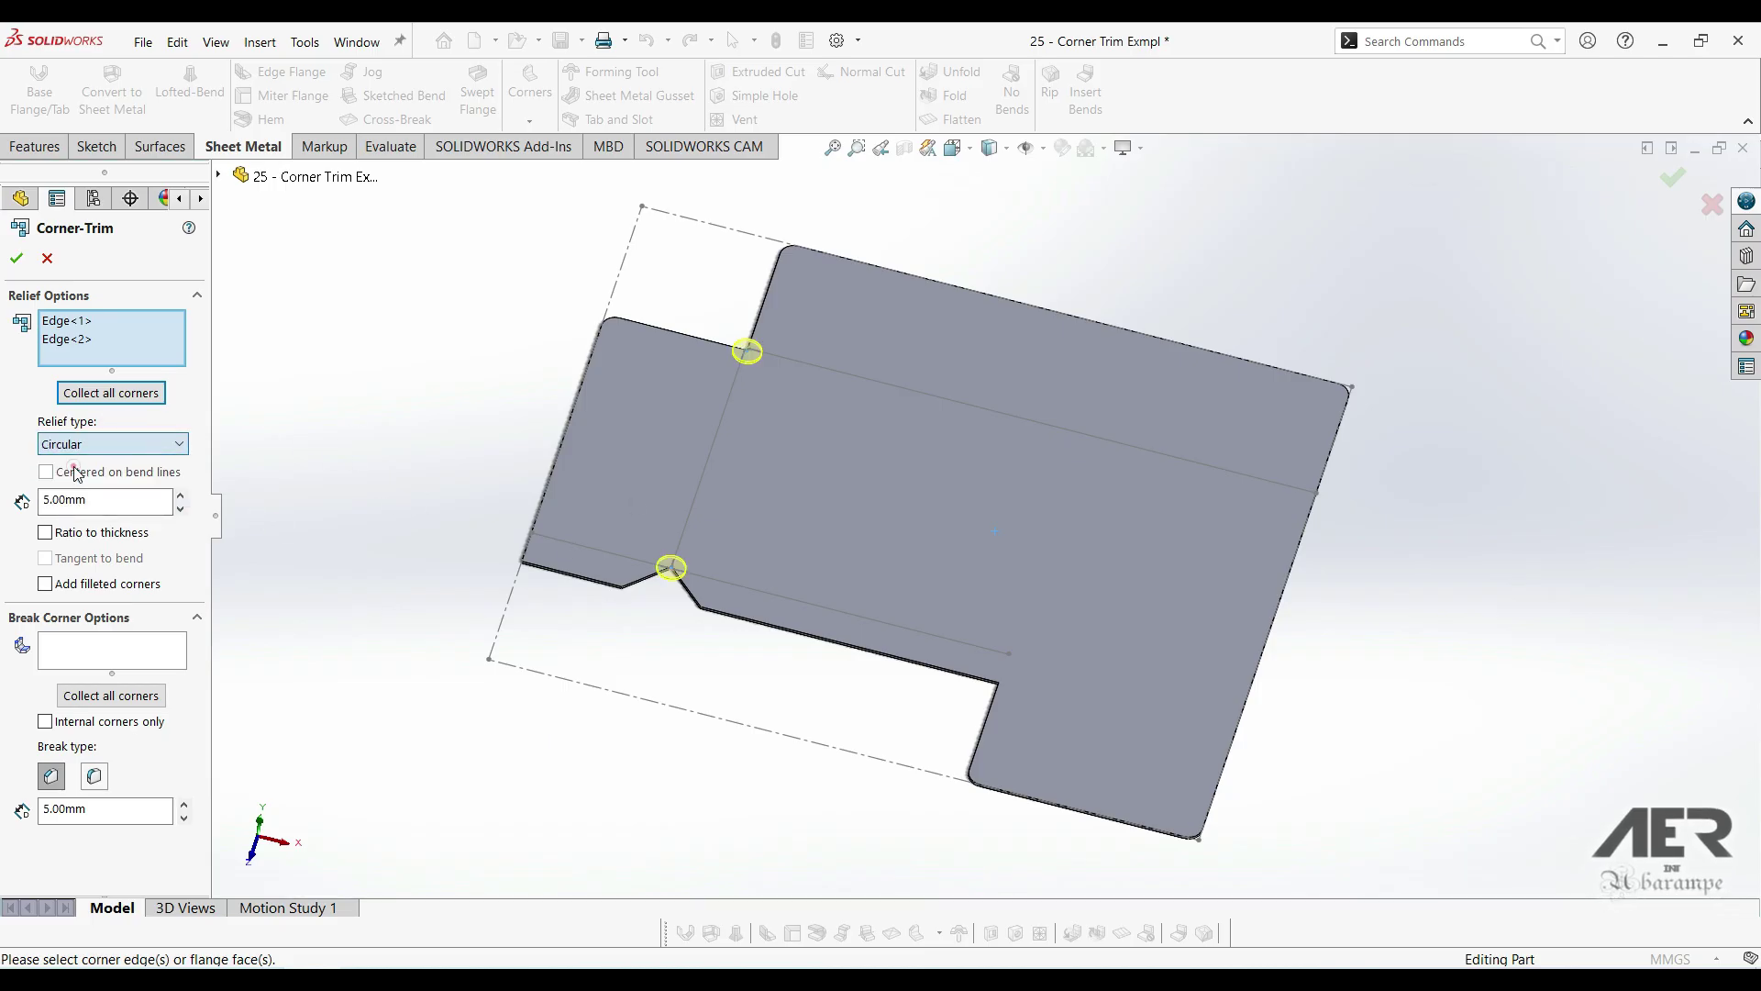
click(181, 509)
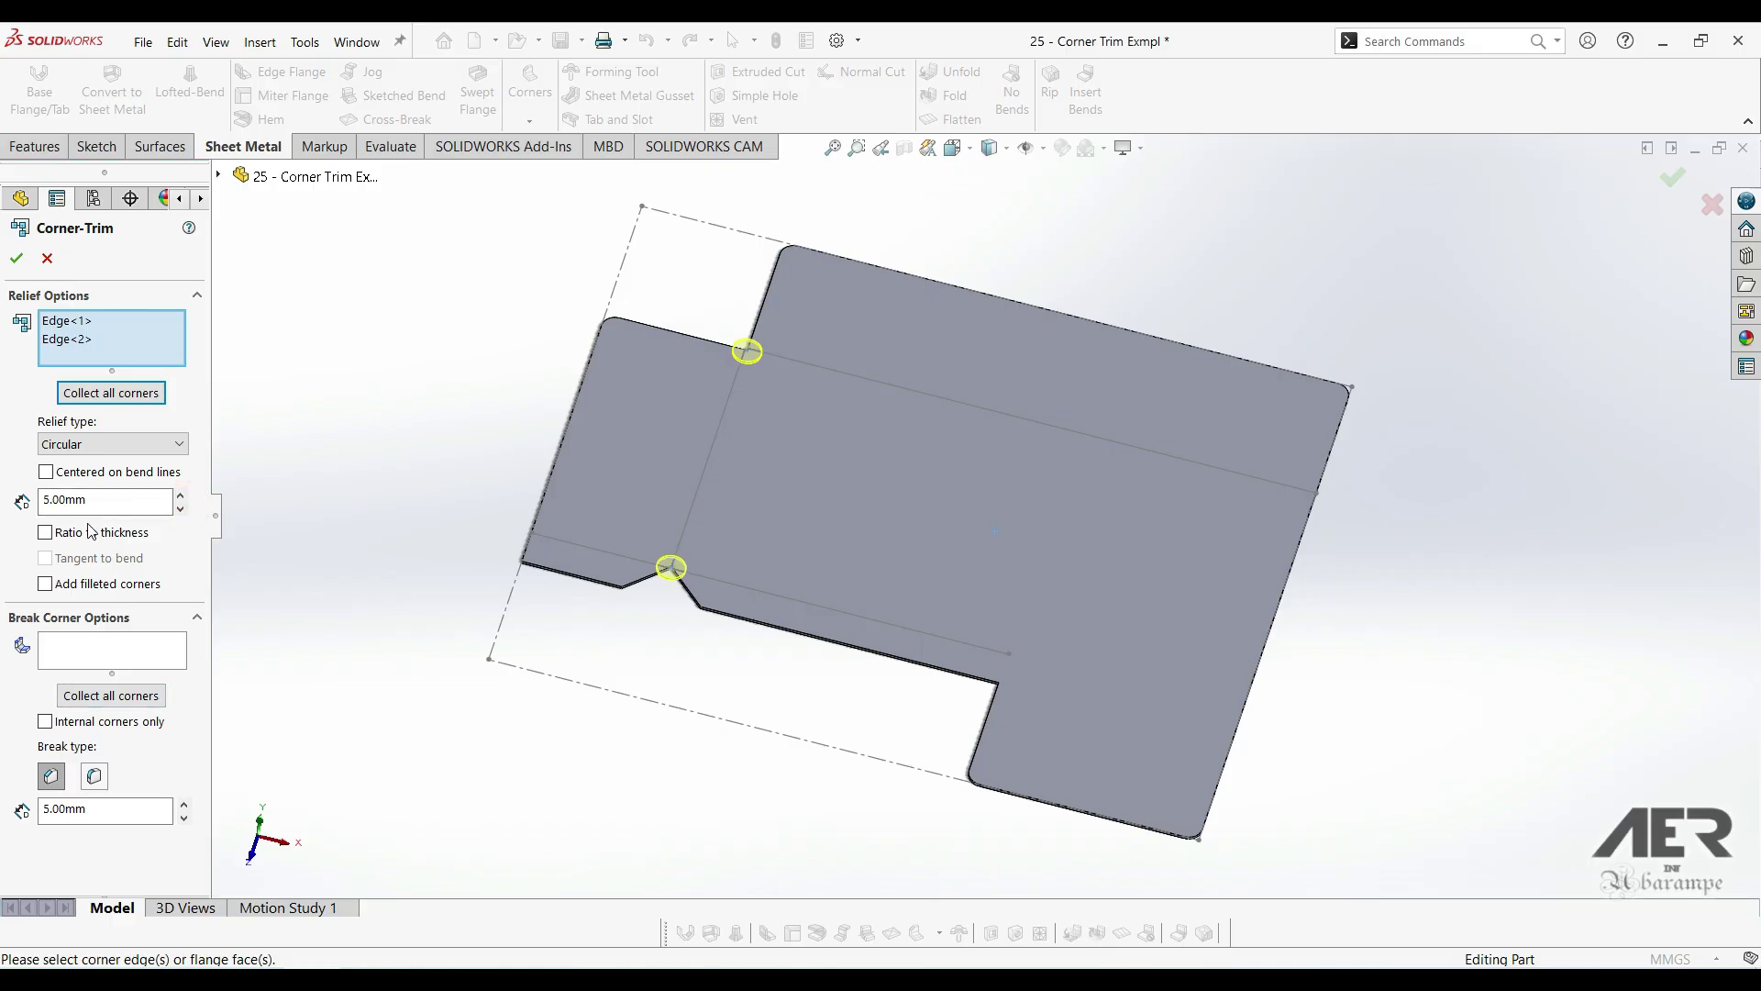
click(16, 263)
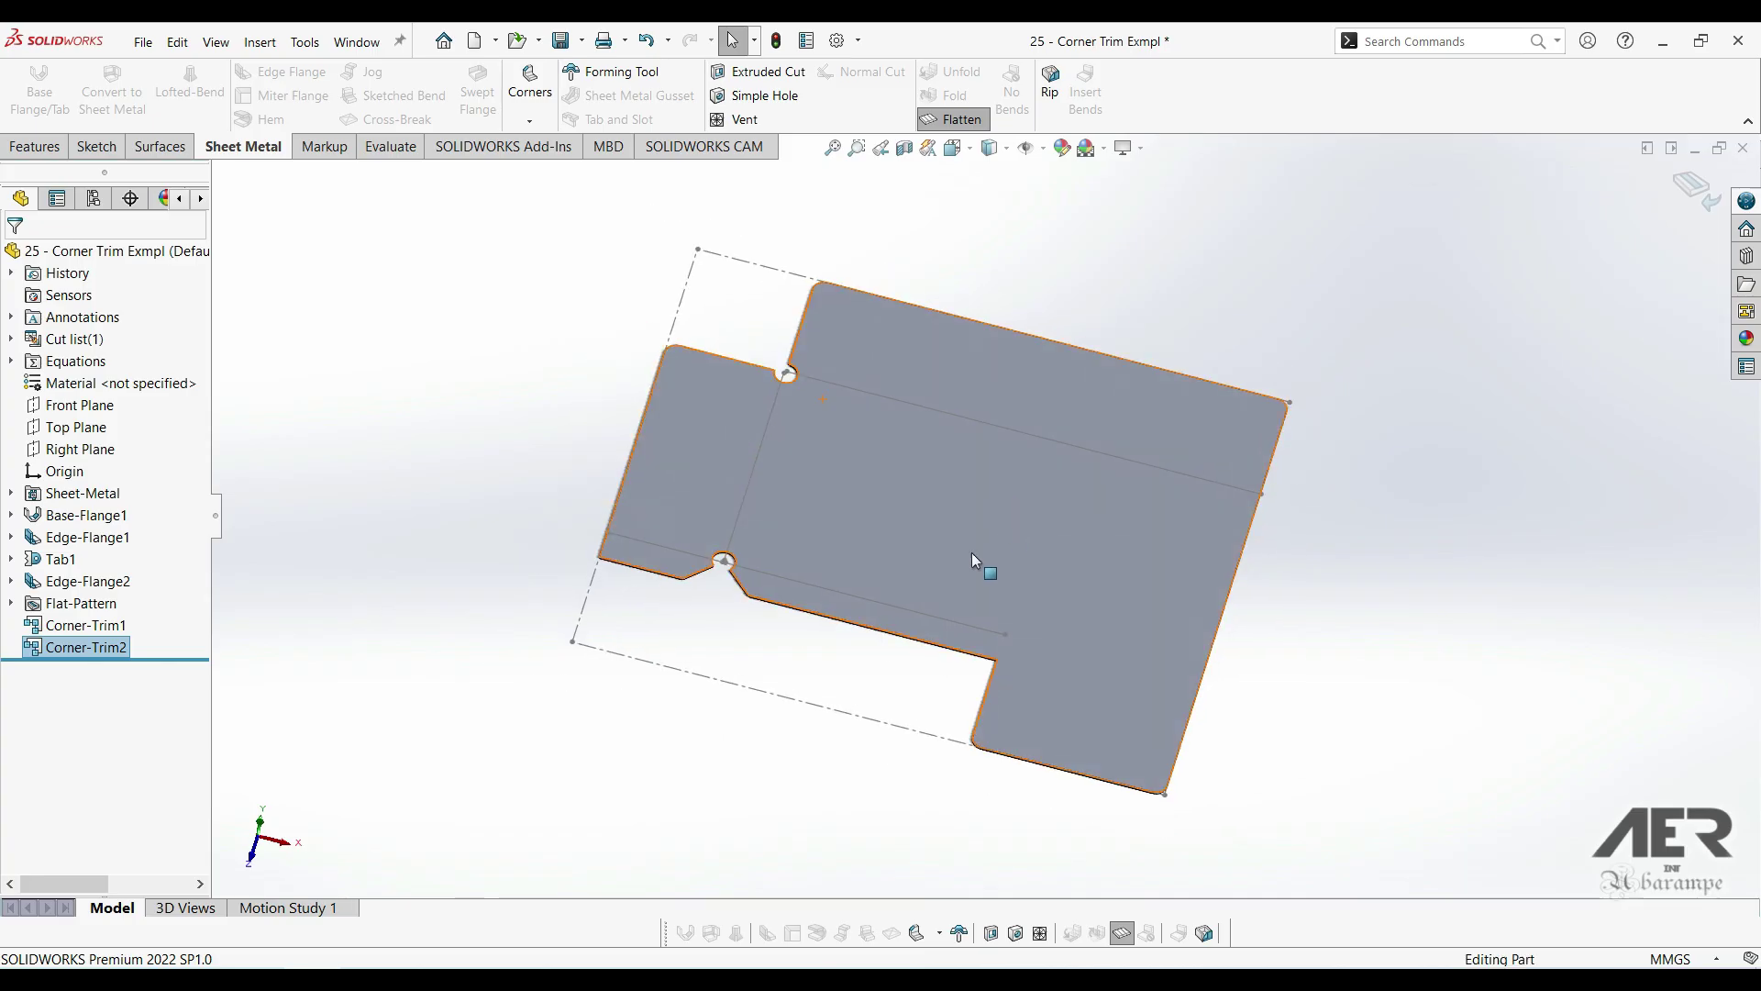
- Zoom in on the trimmed flat pattern
scroll(922, 536, down, 2)
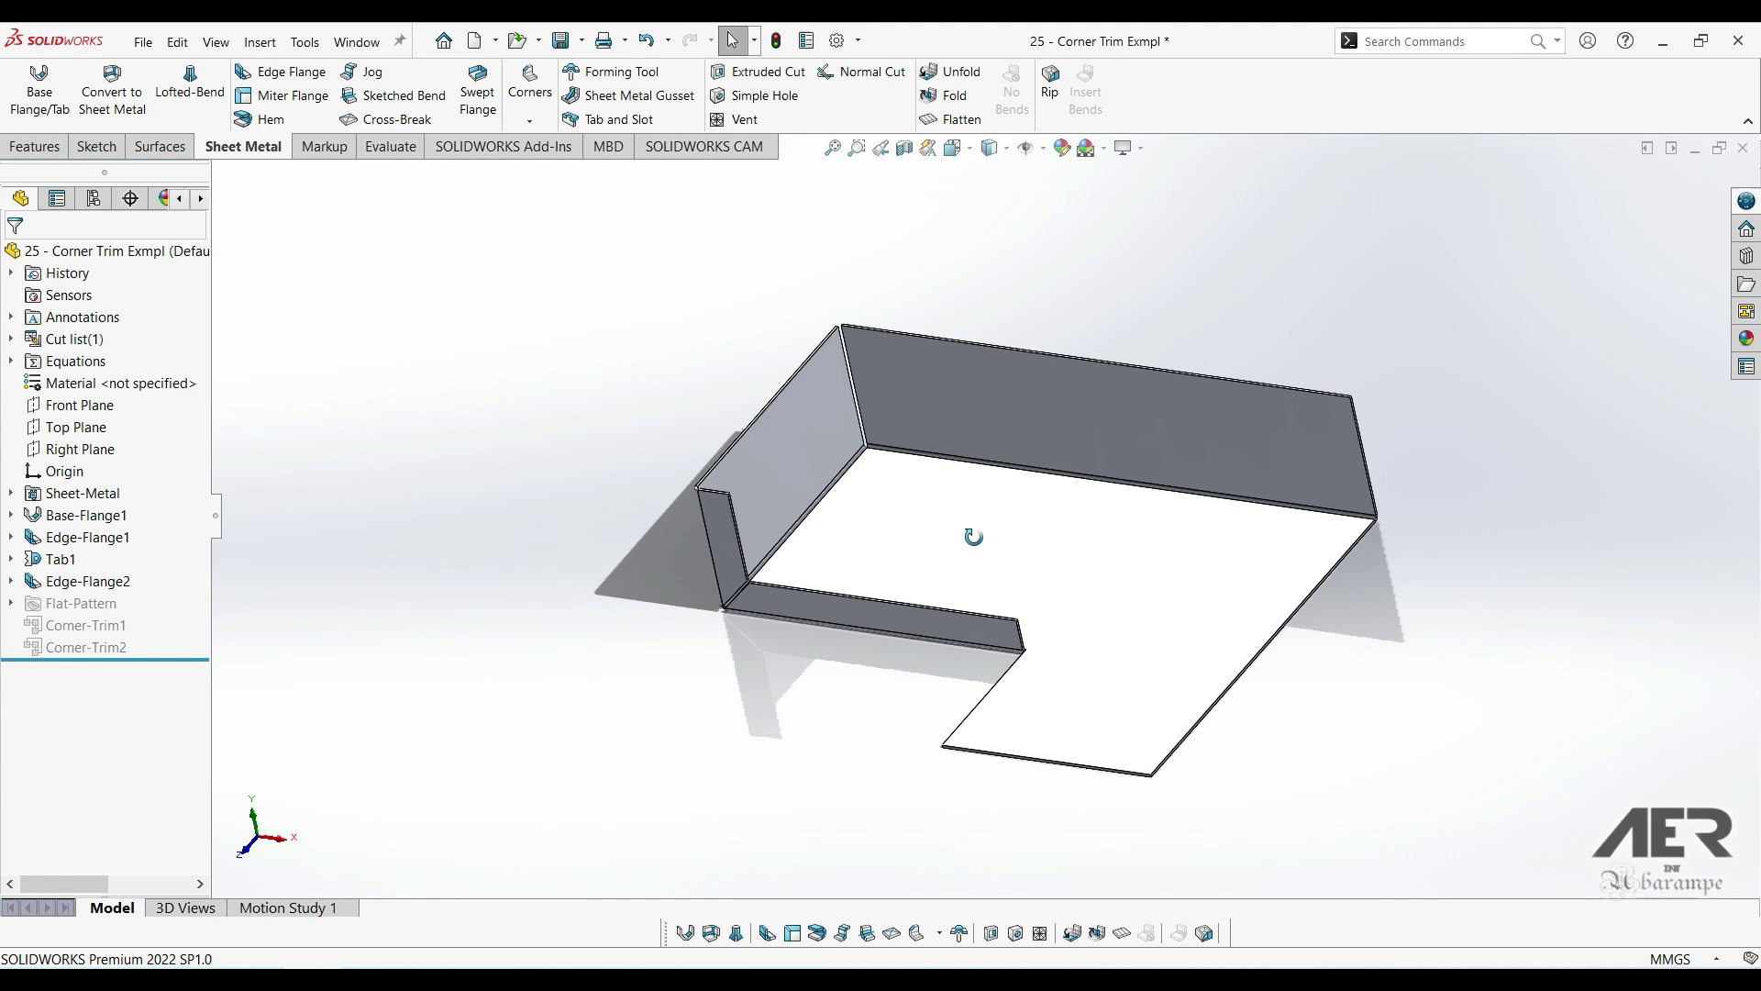
middle_drag(974, 537, 1002, 535)
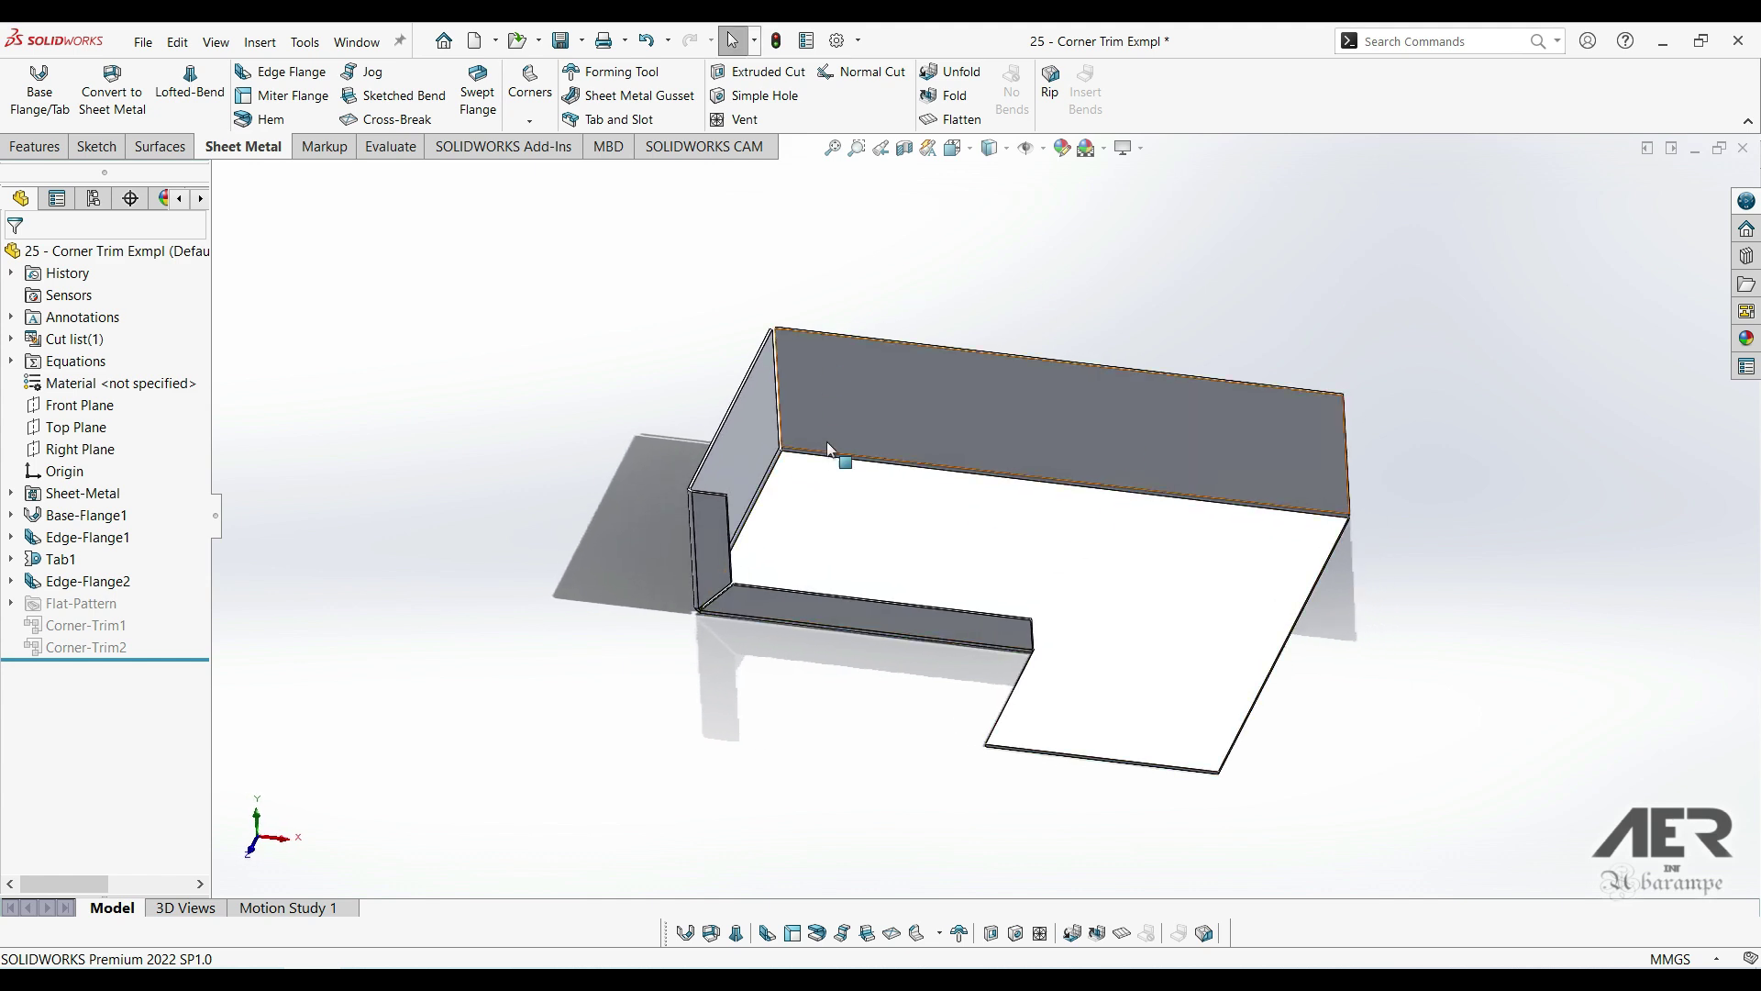
middle_drag(877, 496, 1570, 724)
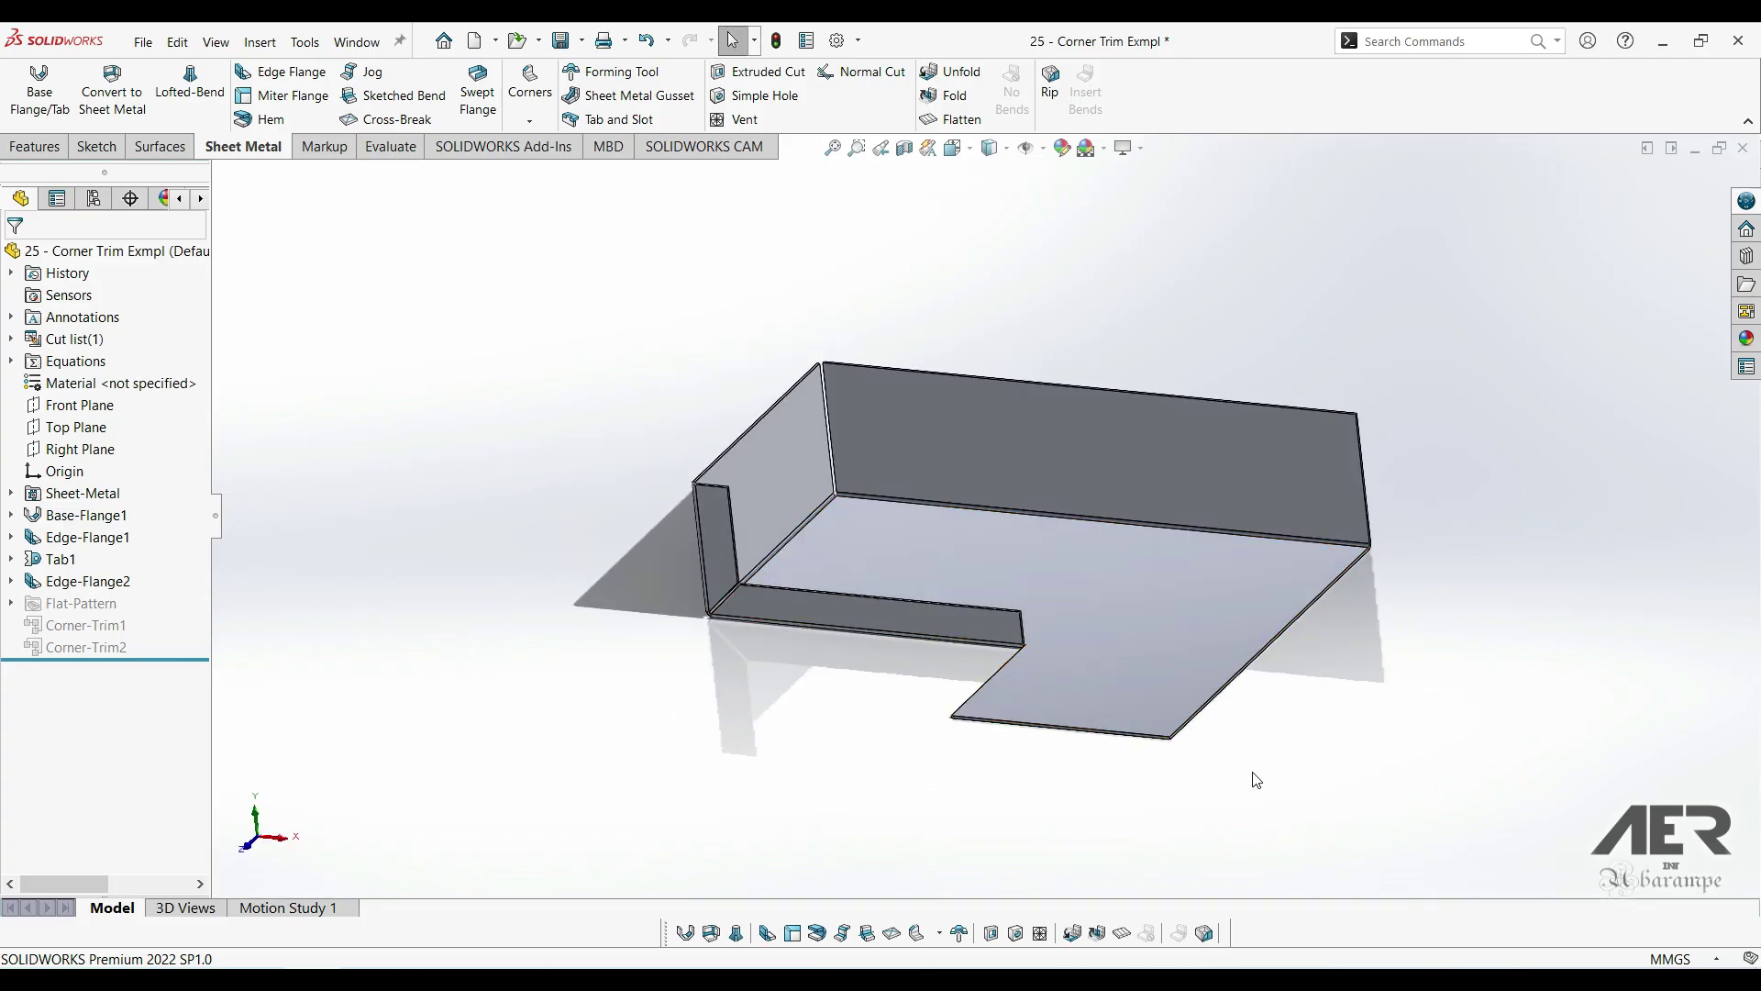
middle_drag(702, 626, 748, 623)
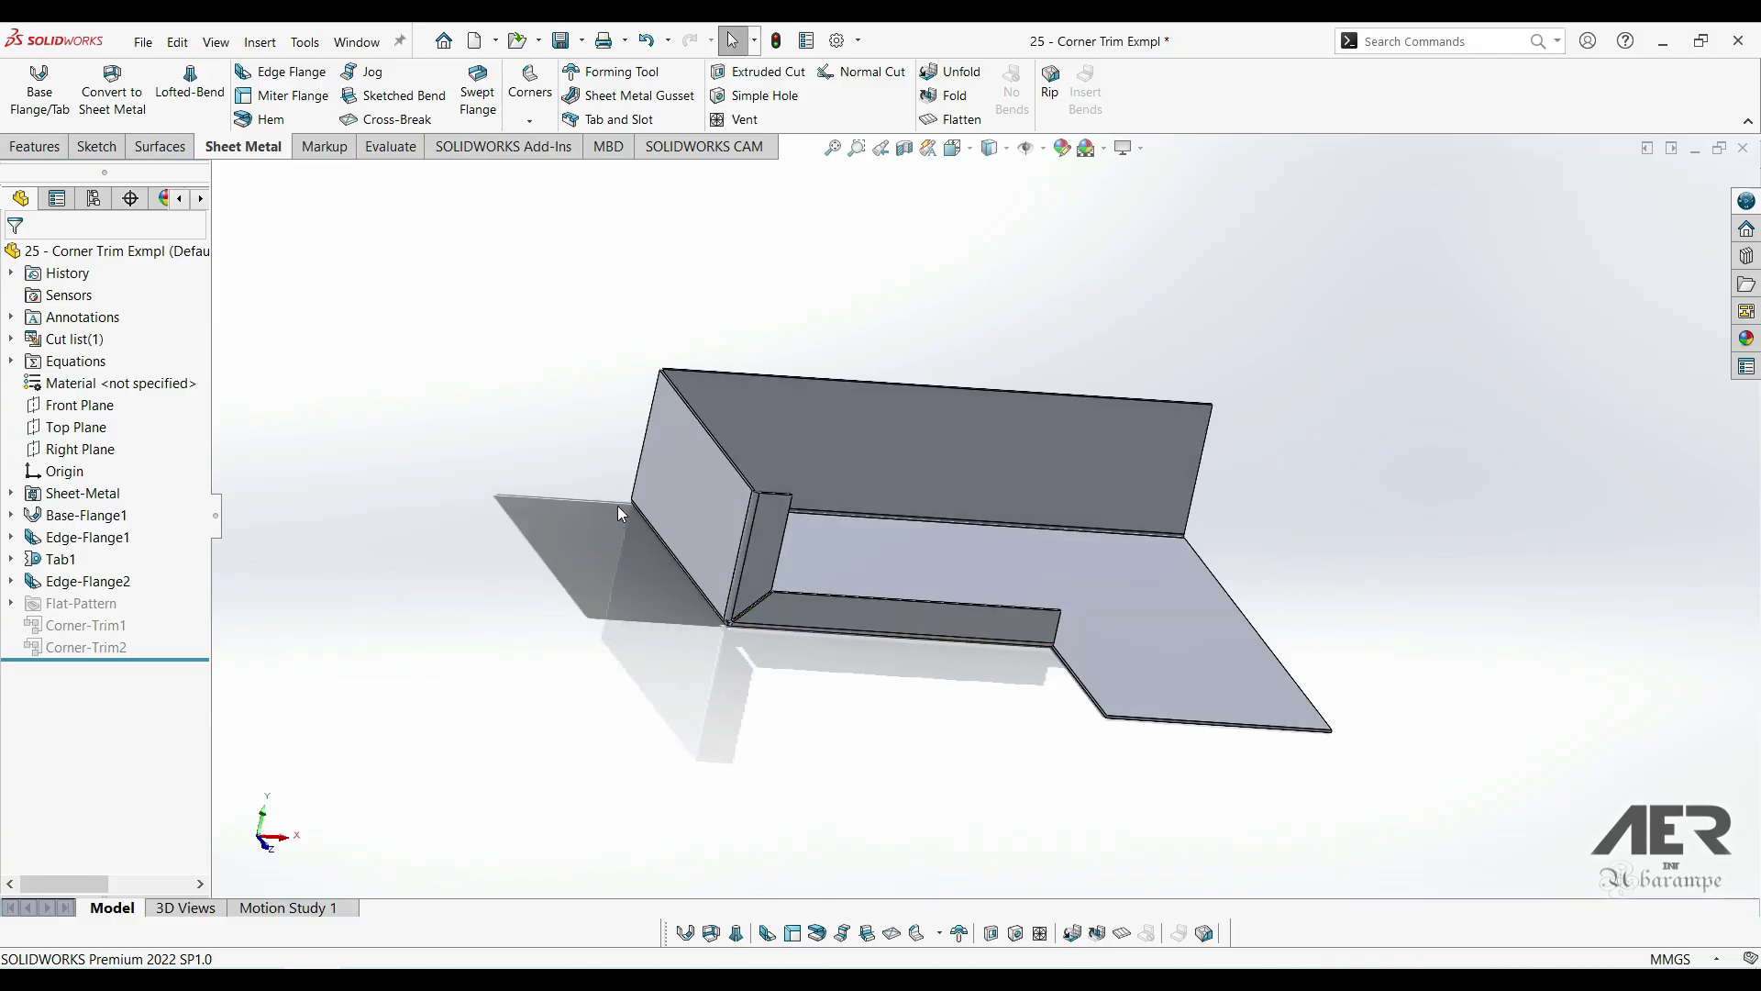
middle_drag(852, 552, 968, 578)
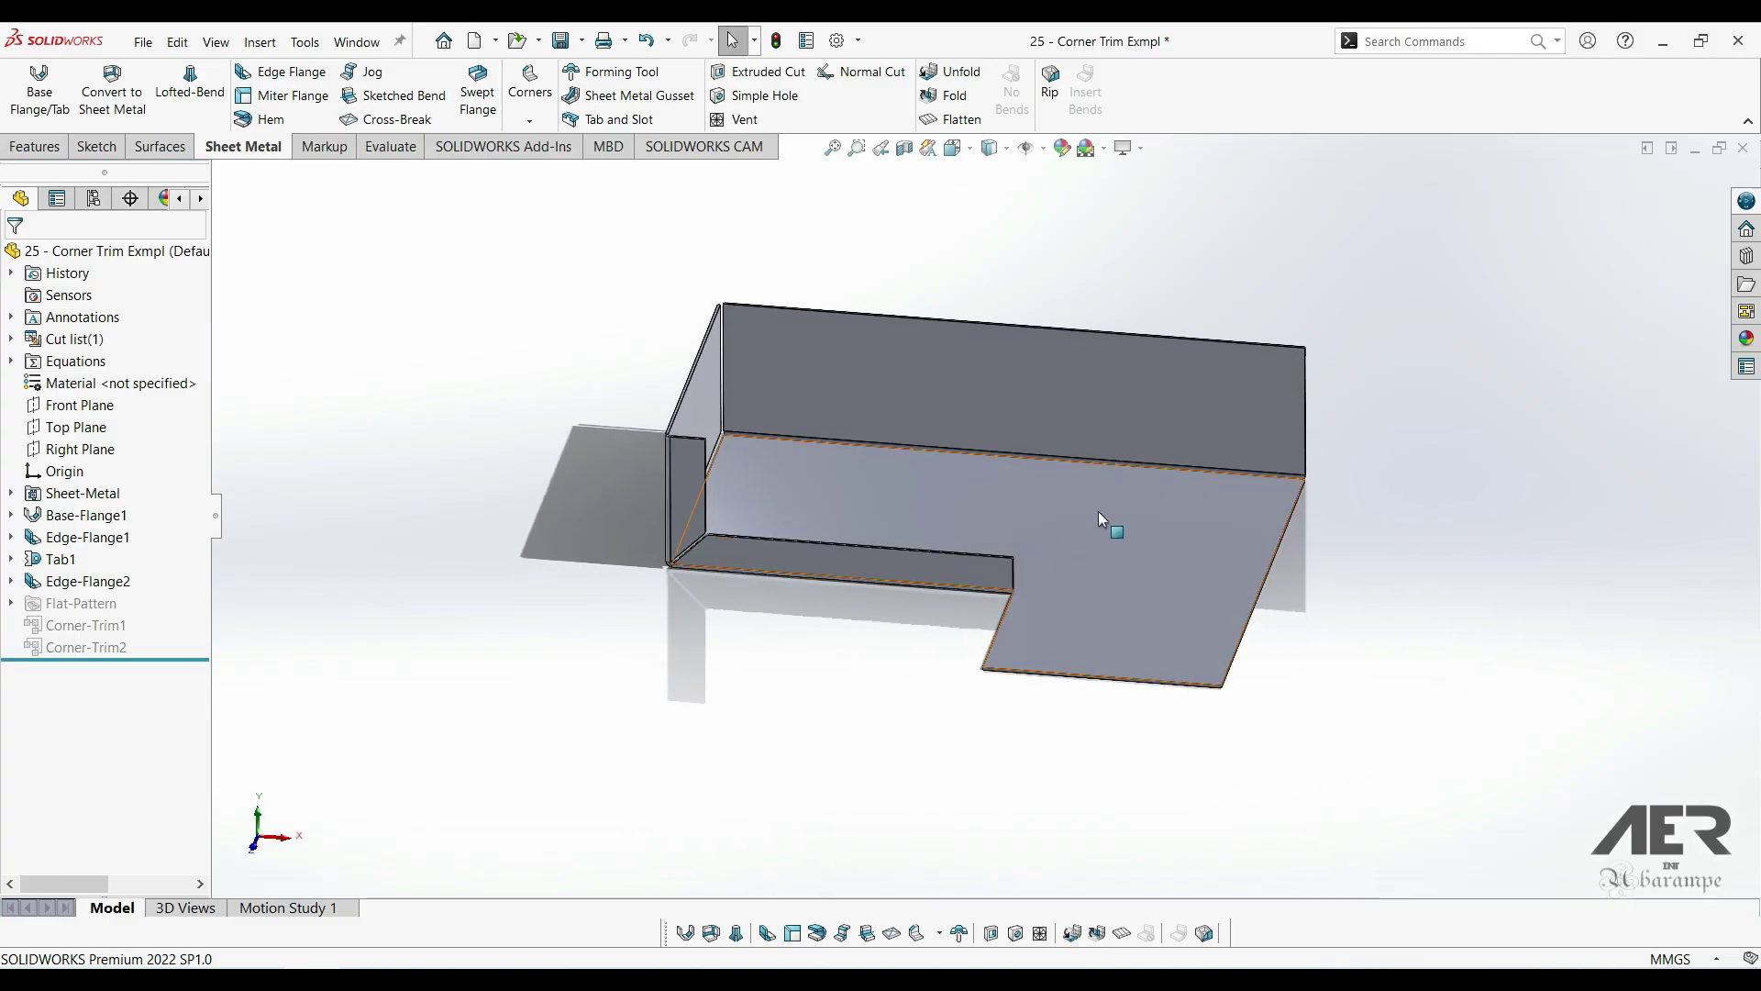
middle_drag(1099, 514, 1066, 510)
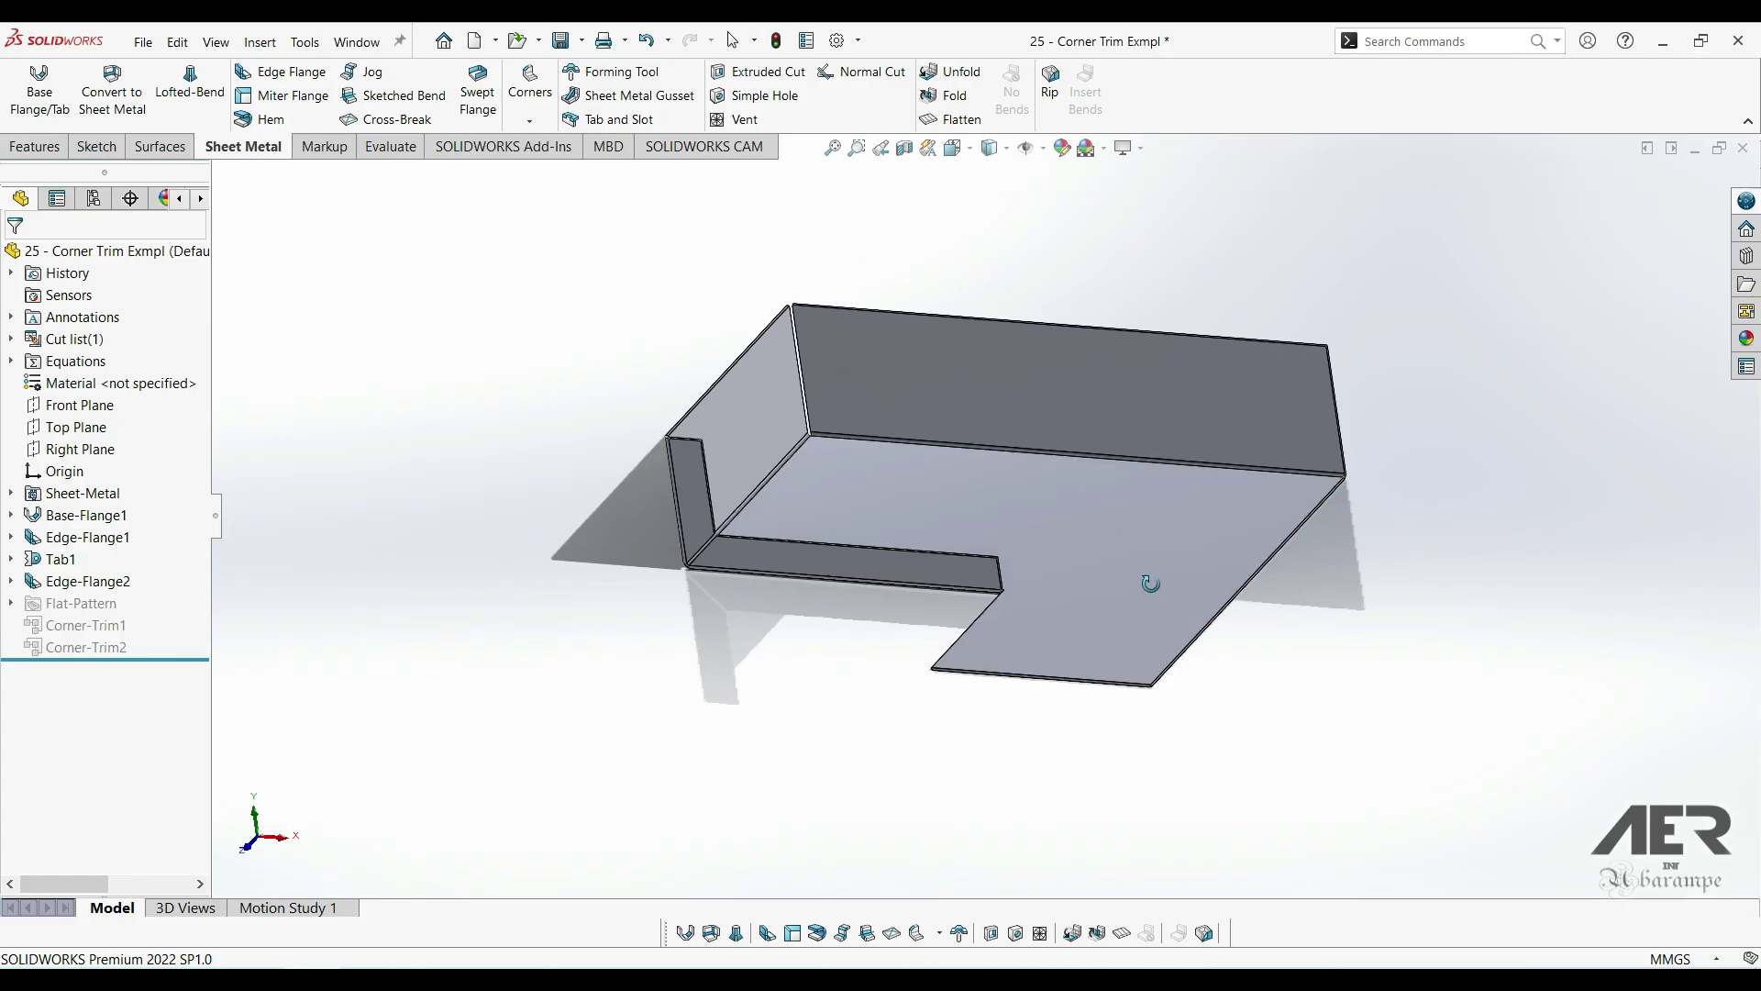
middle_drag(1150, 583, 1173, 561)
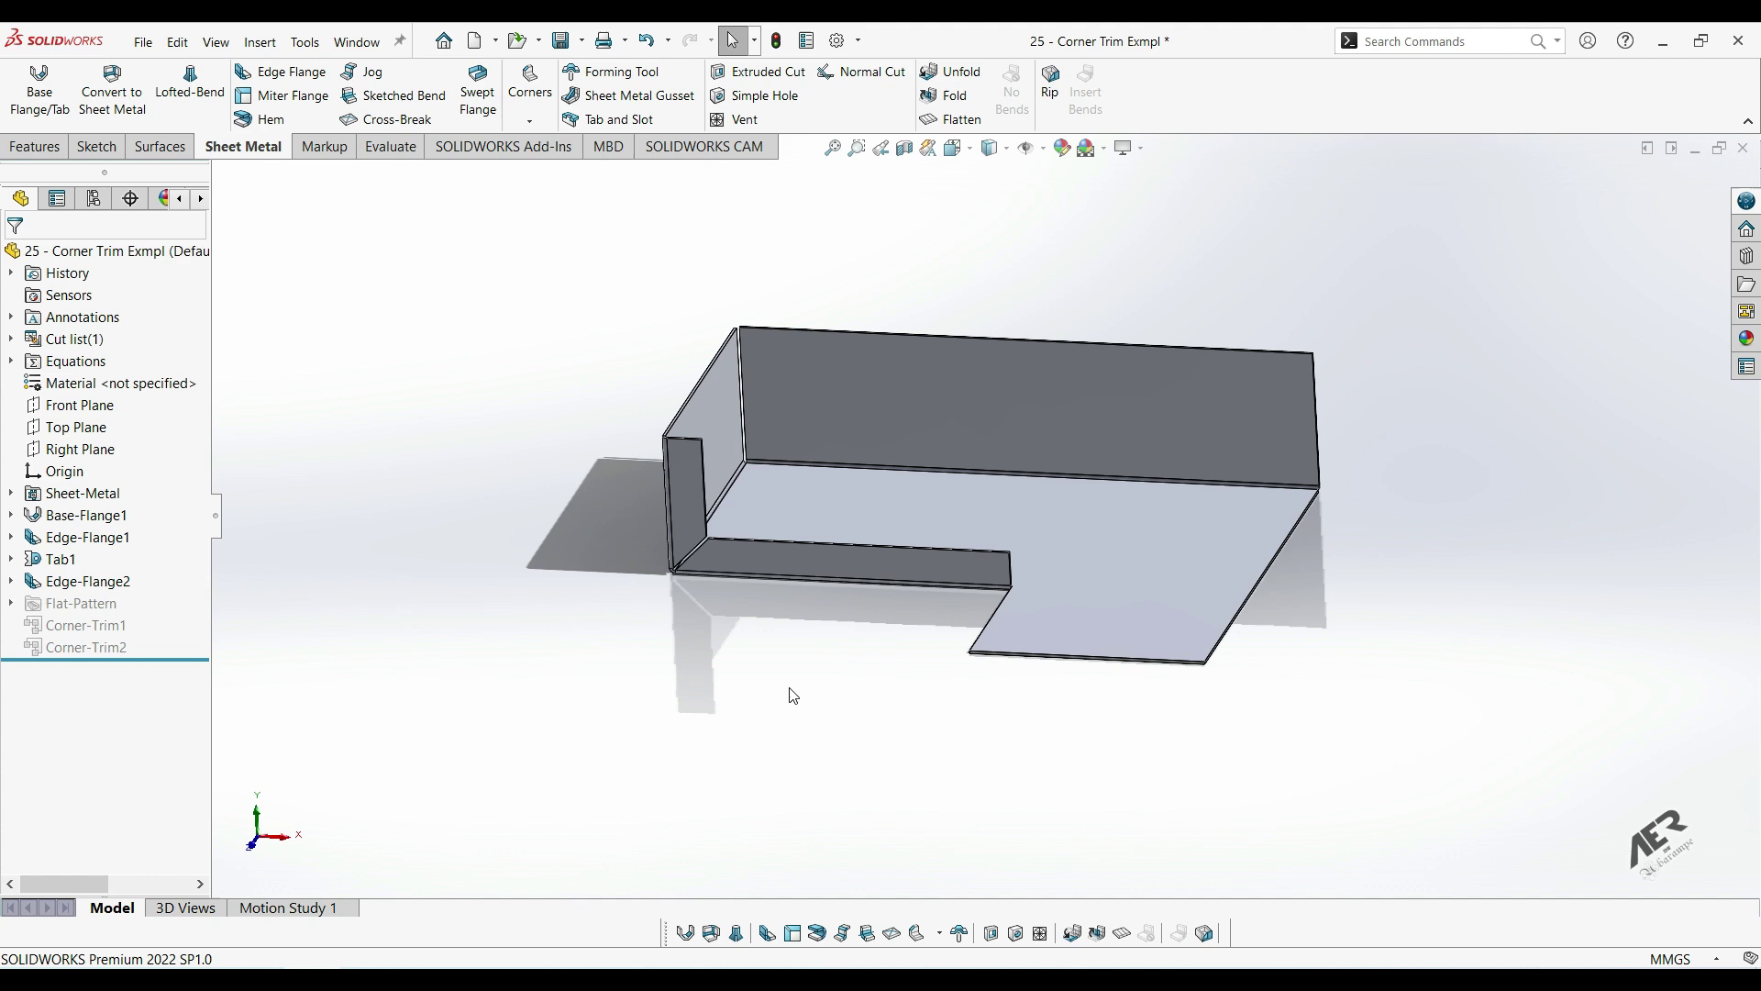
middle_drag(742, 573, 711, 592)
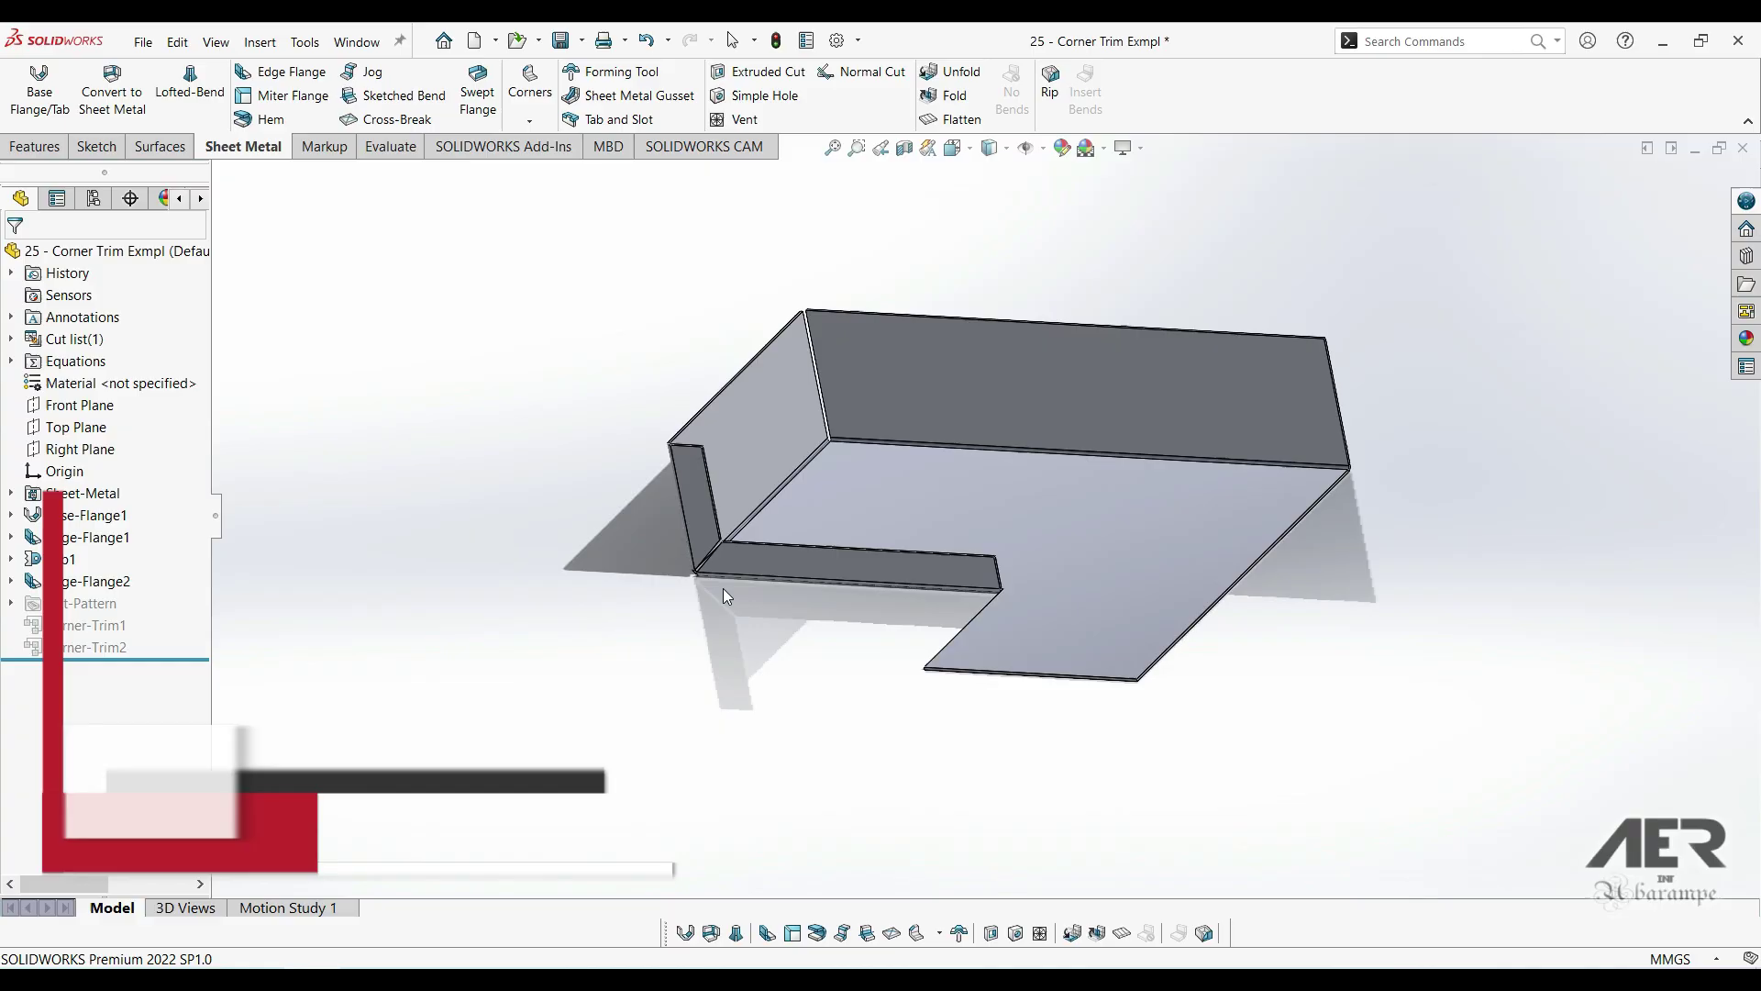